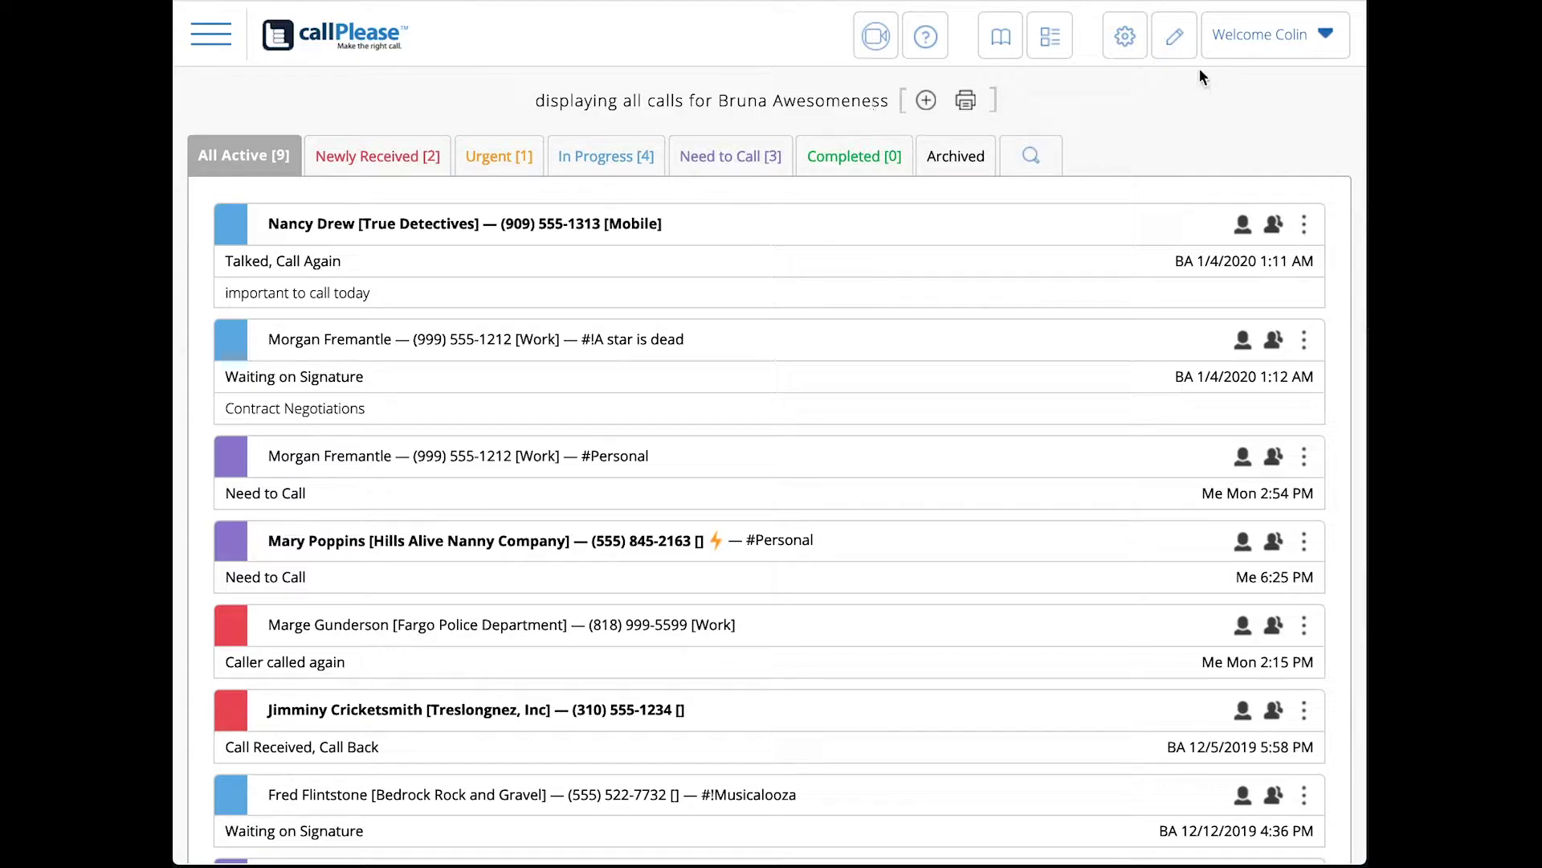
Open the Your Account menu above the All Active call list
{"action": "left_click", "coordinate": [1299, 40]}
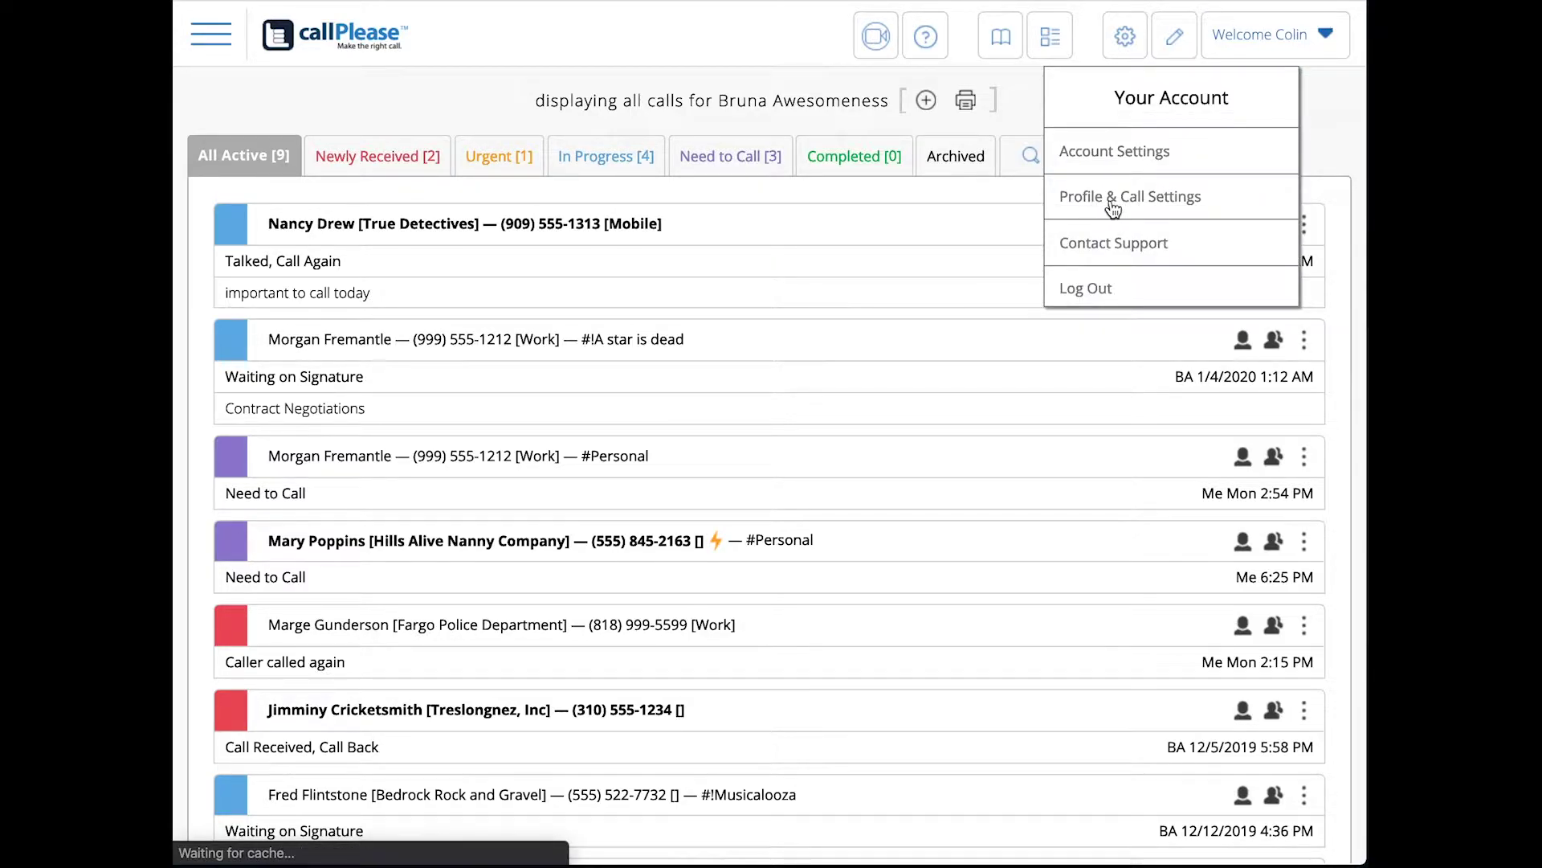
Set Call Sorting to unread calls first with Date, Ascending, save the profile, and return to calls
{"action": "left_click", "coordinate": [1111, 202]}
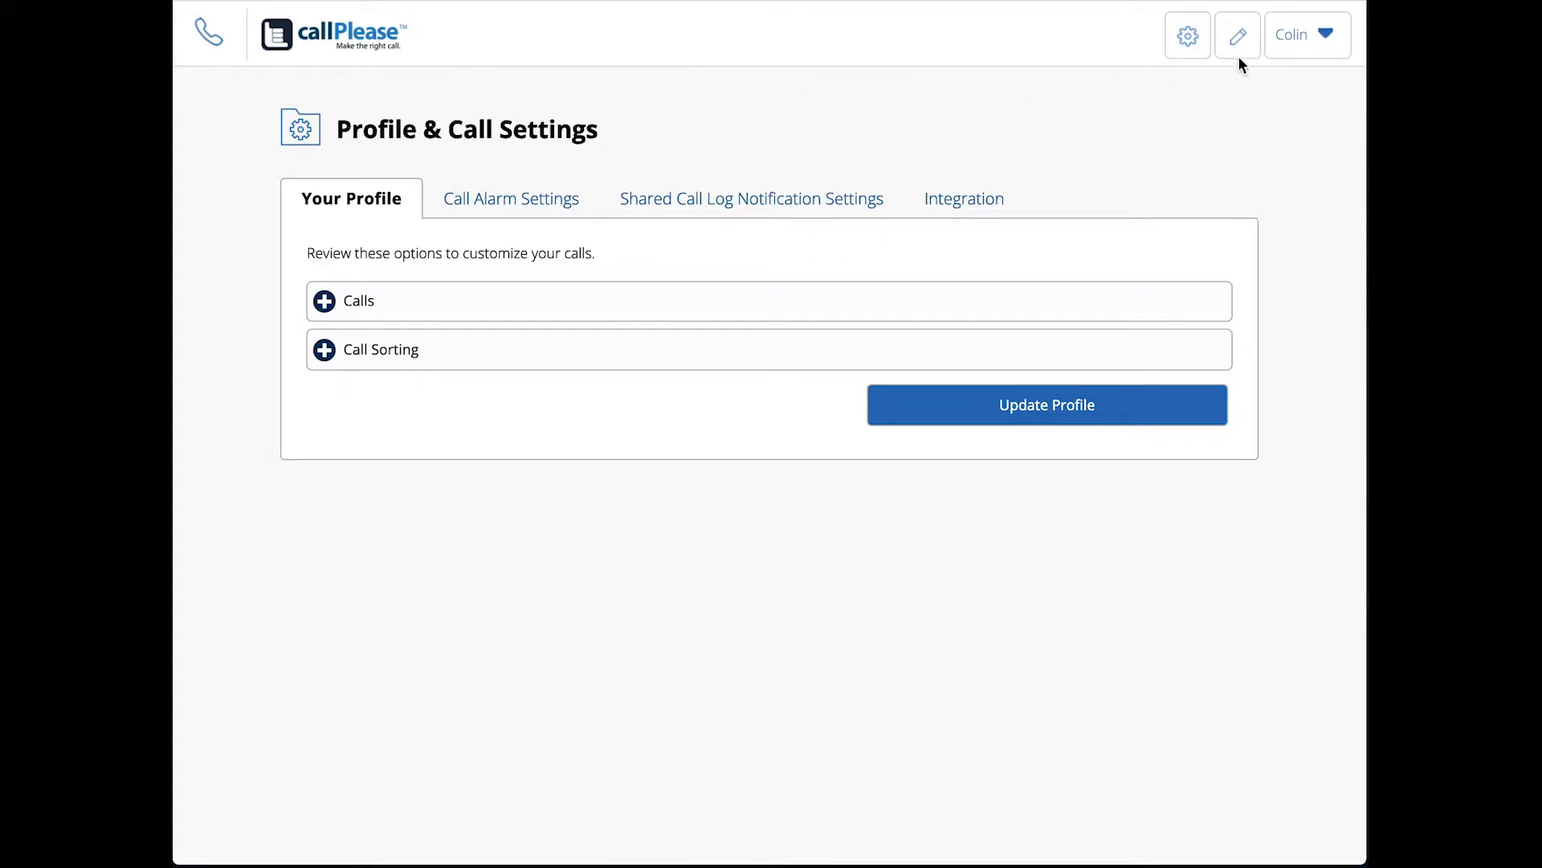
{"action": "left_click", "coordinate": [1329, 41]}
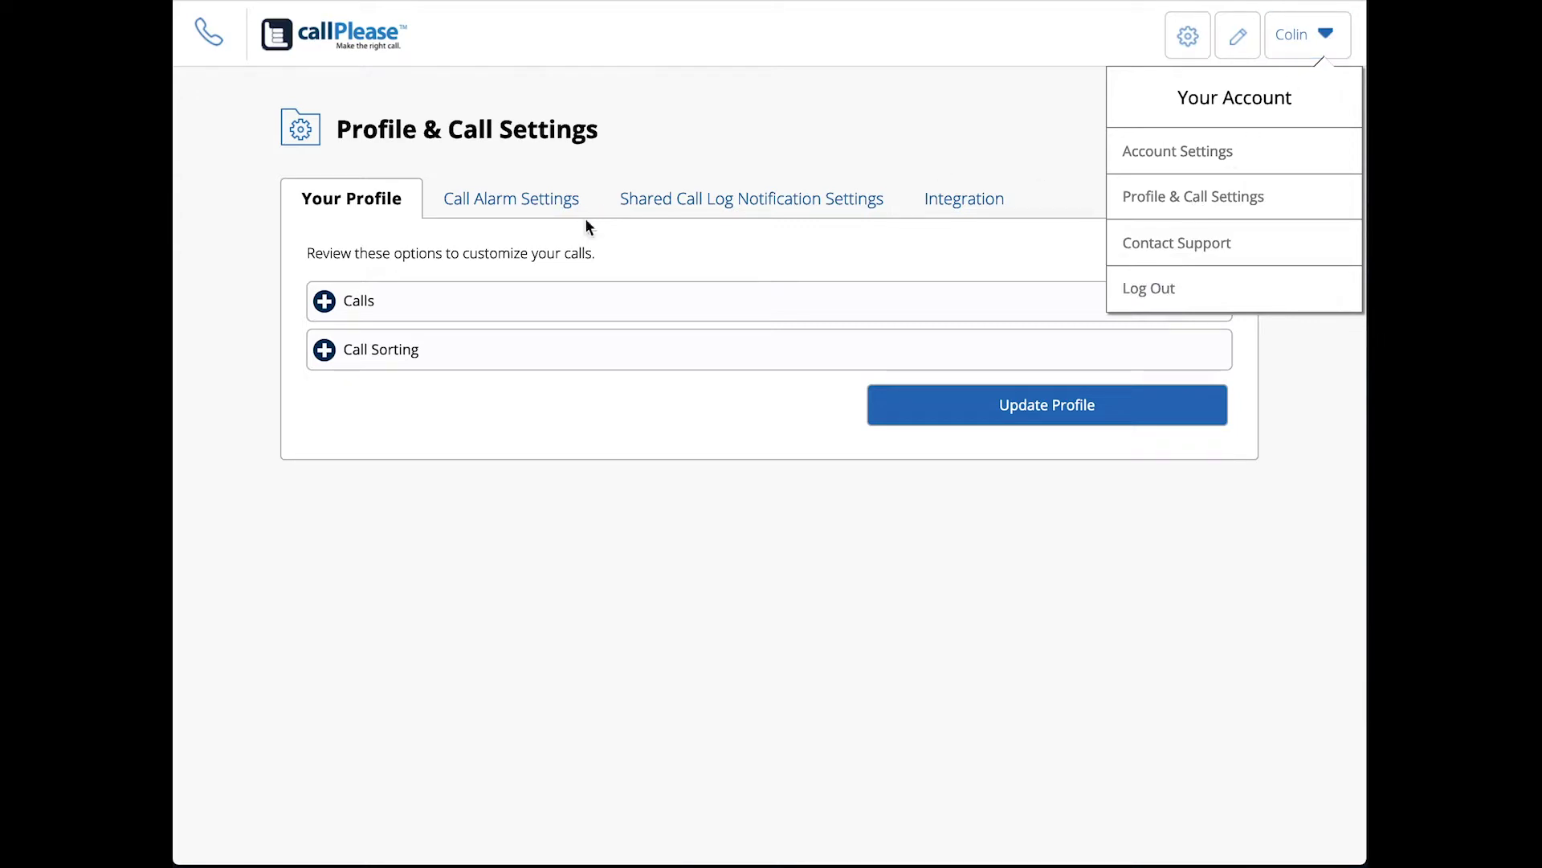
{"action": "left_click", "coordinate": [462, 351]}
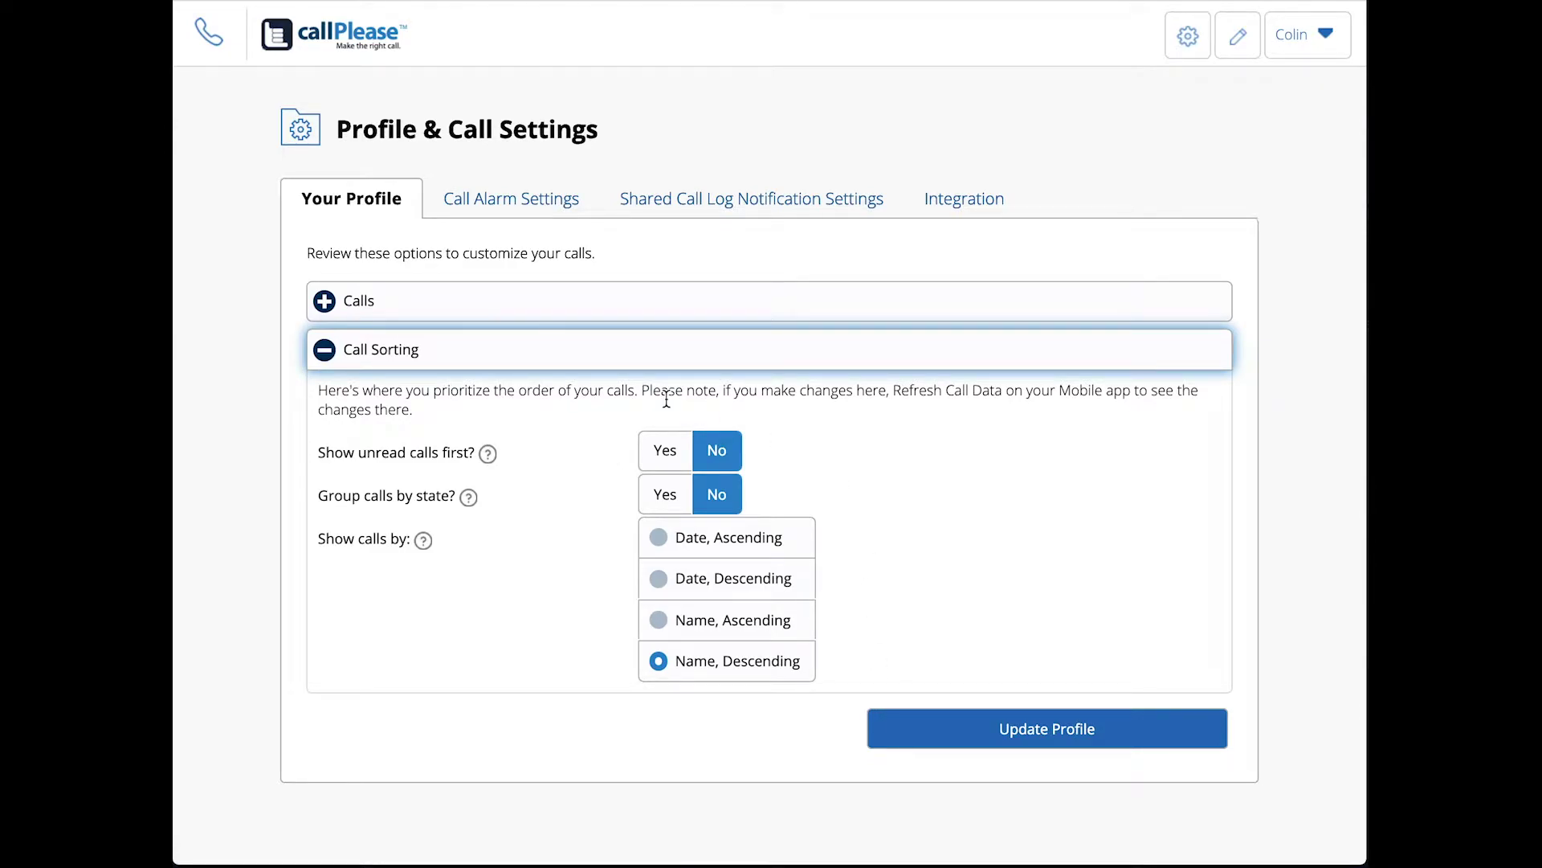
{"action": "left_click", "coordinate": [666, 459]}
{"action": "left_click", "coordinate": [657, 540]}
{"action": "left_click", "coordinate": [979, 727]}
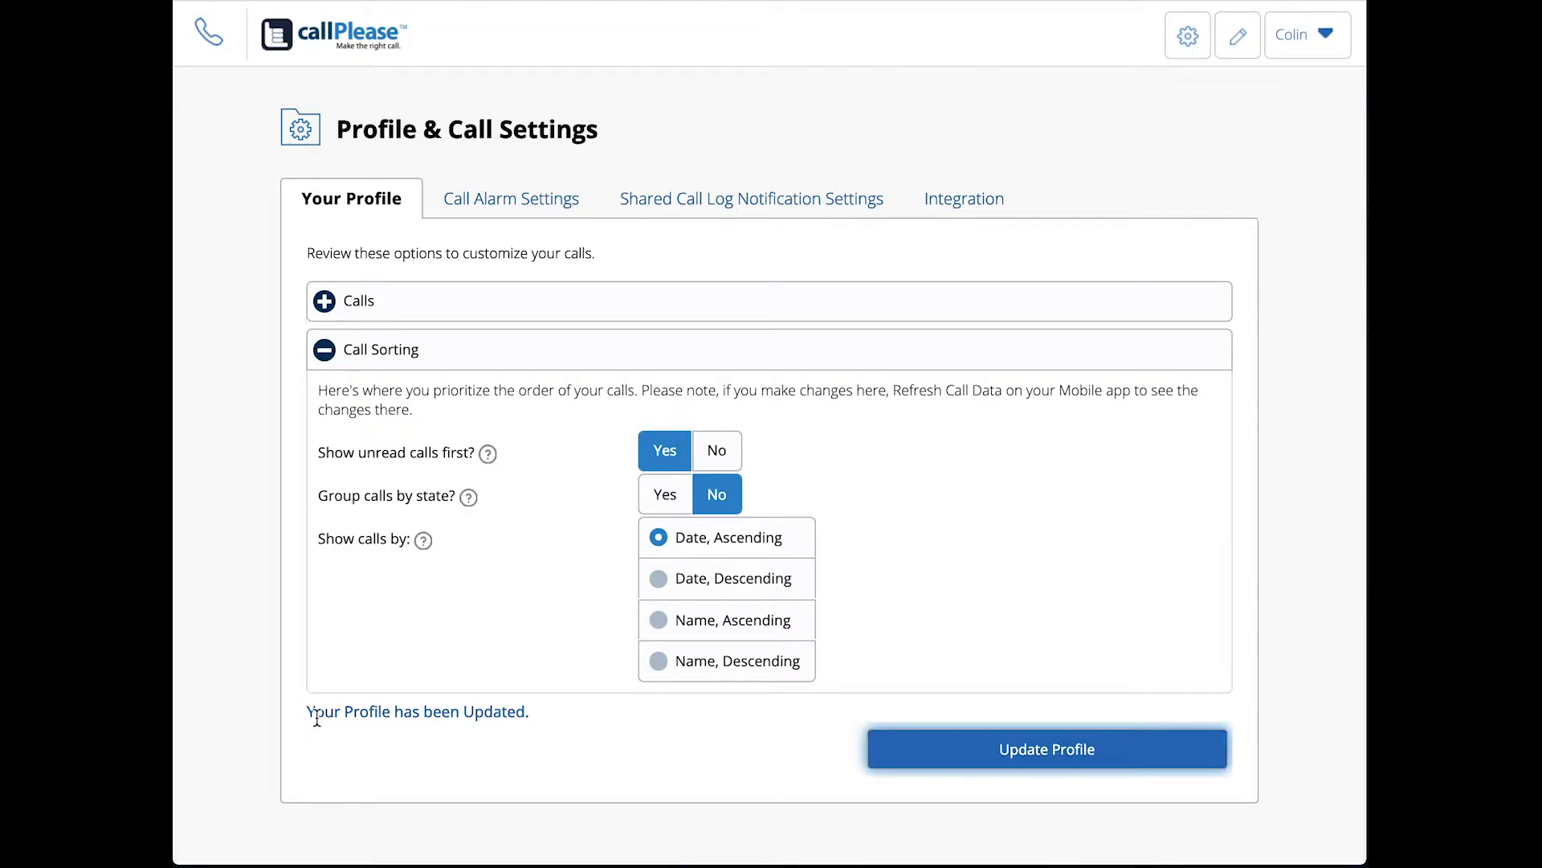
{"action": "left_click", "coordinate": [213, 37]}
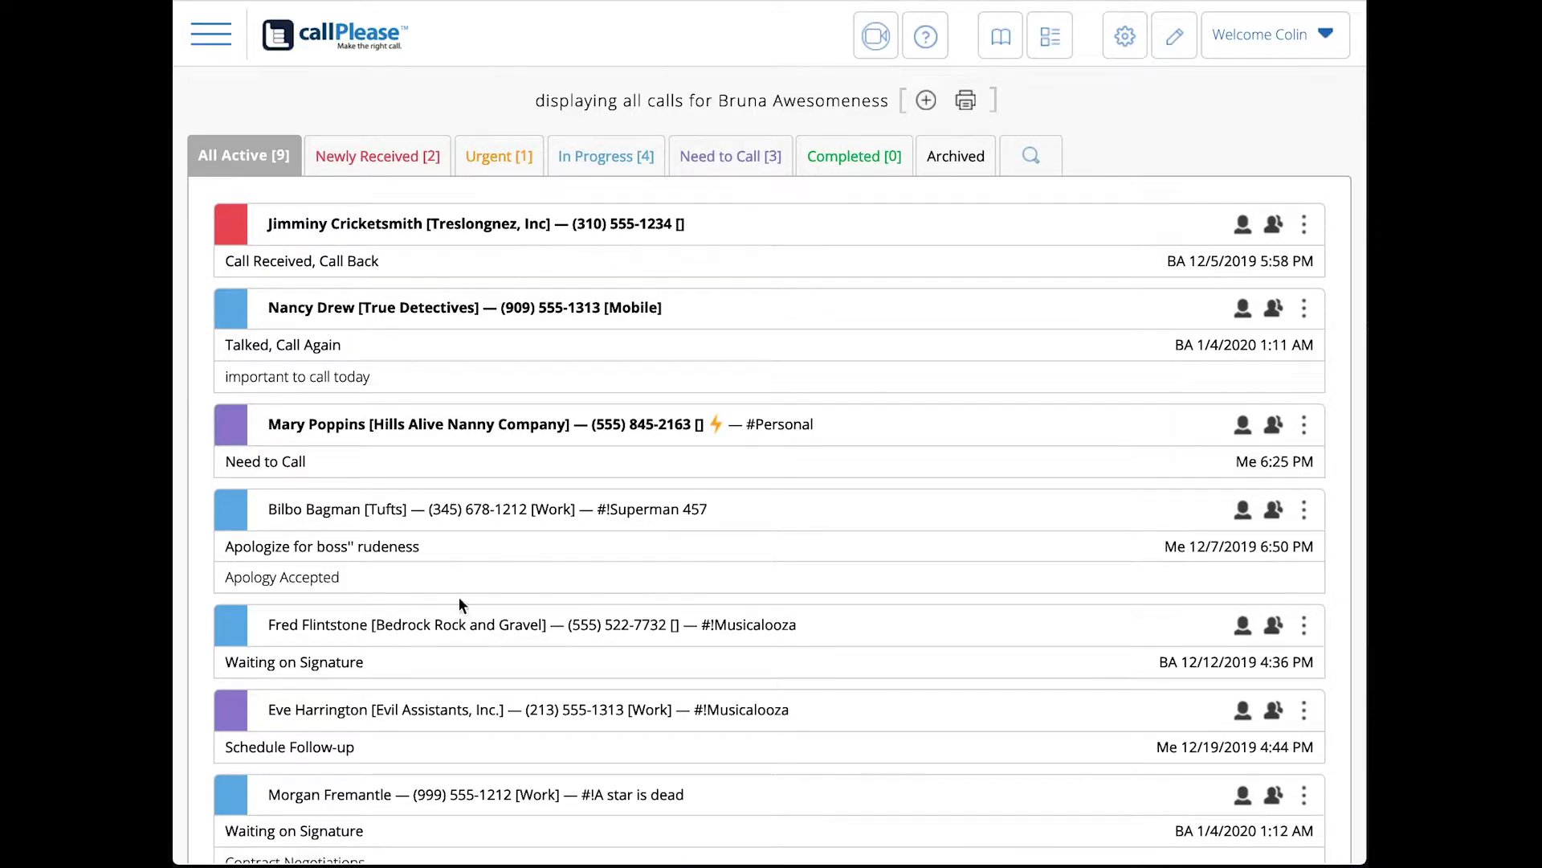
Scroll the unread-first list and check Newly Received, Urgent, In Progress, Need to Call, then All Active
{"action": "scroll", "coordinate": [459, 623], "scroll_direction": "down", "scroll_amount": 3}
{"action": "scroll", "coordinate": [459, 623], "scroll_direction": "down", "scroll_amount": 2}
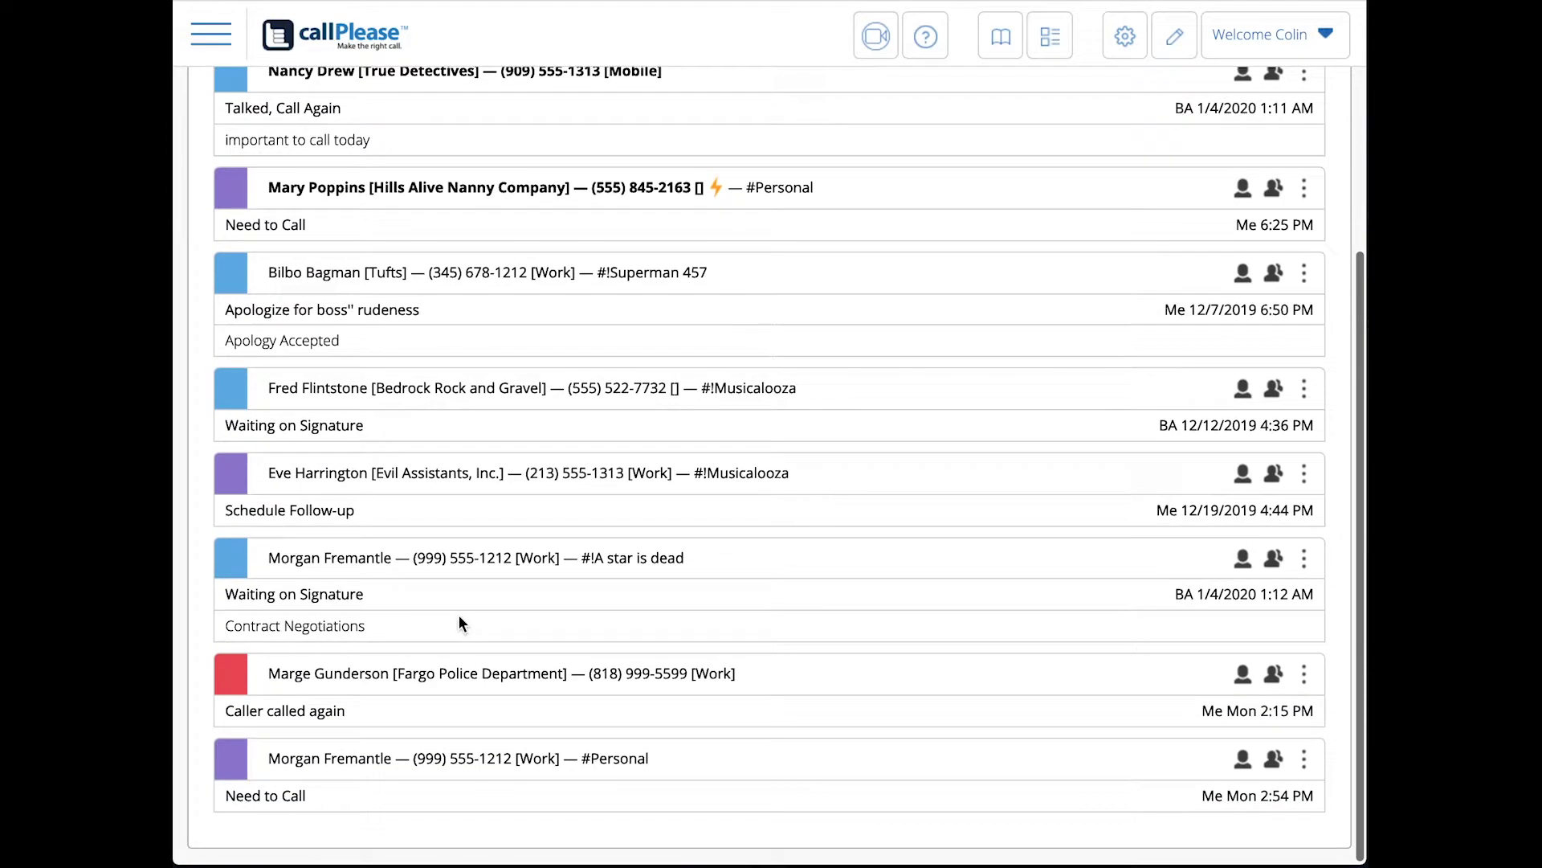
{"action": "scroll", "coordinate": [1123, 664], "scroll_direction": "up", "scroll_amount": 5}
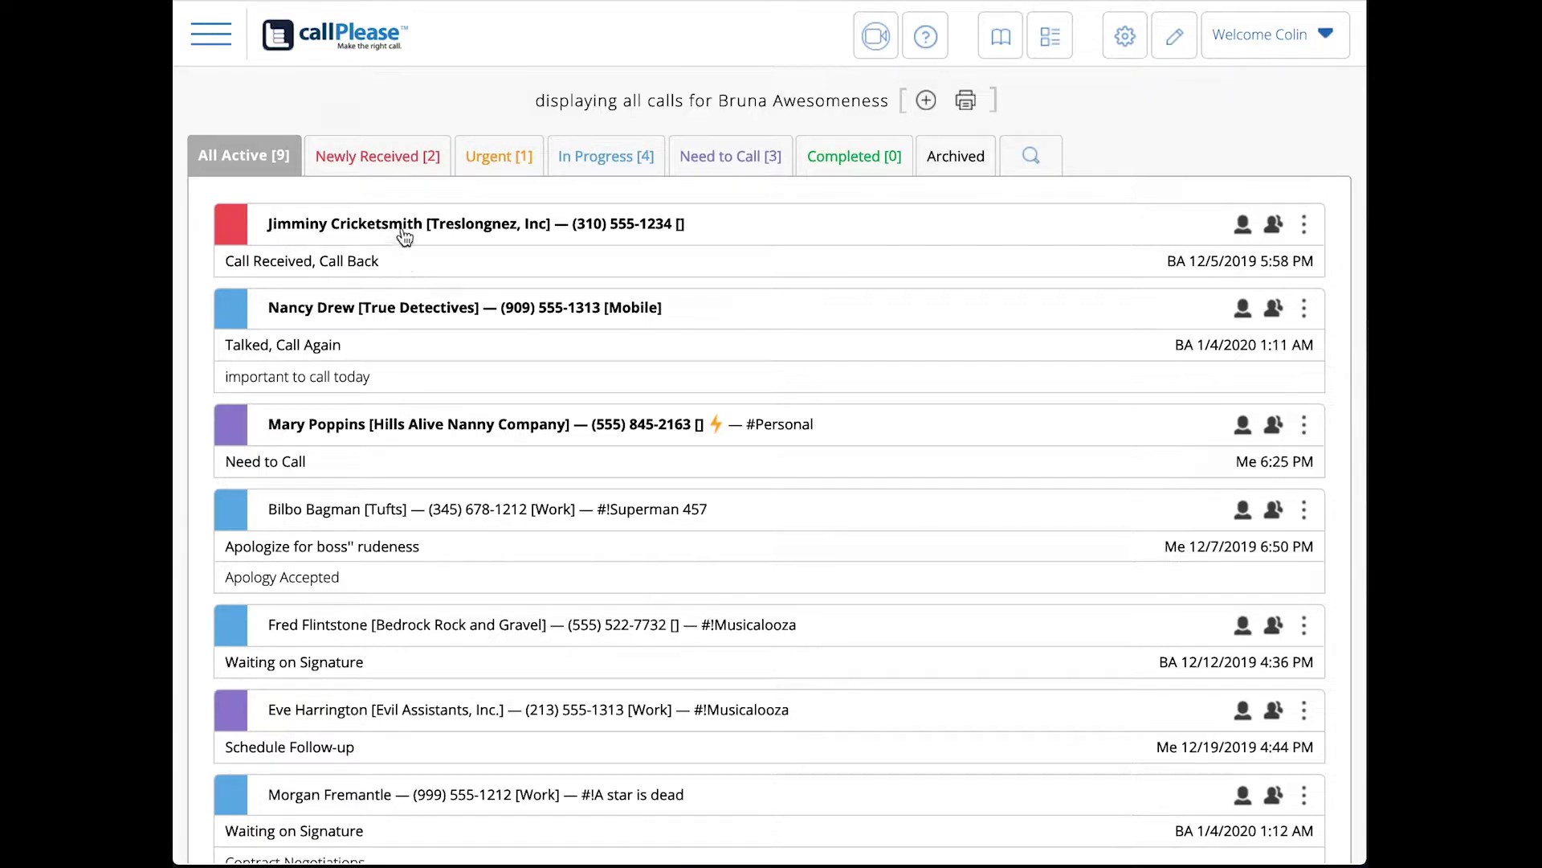
{"action": "left_click", "coordinate": [376, 163]}
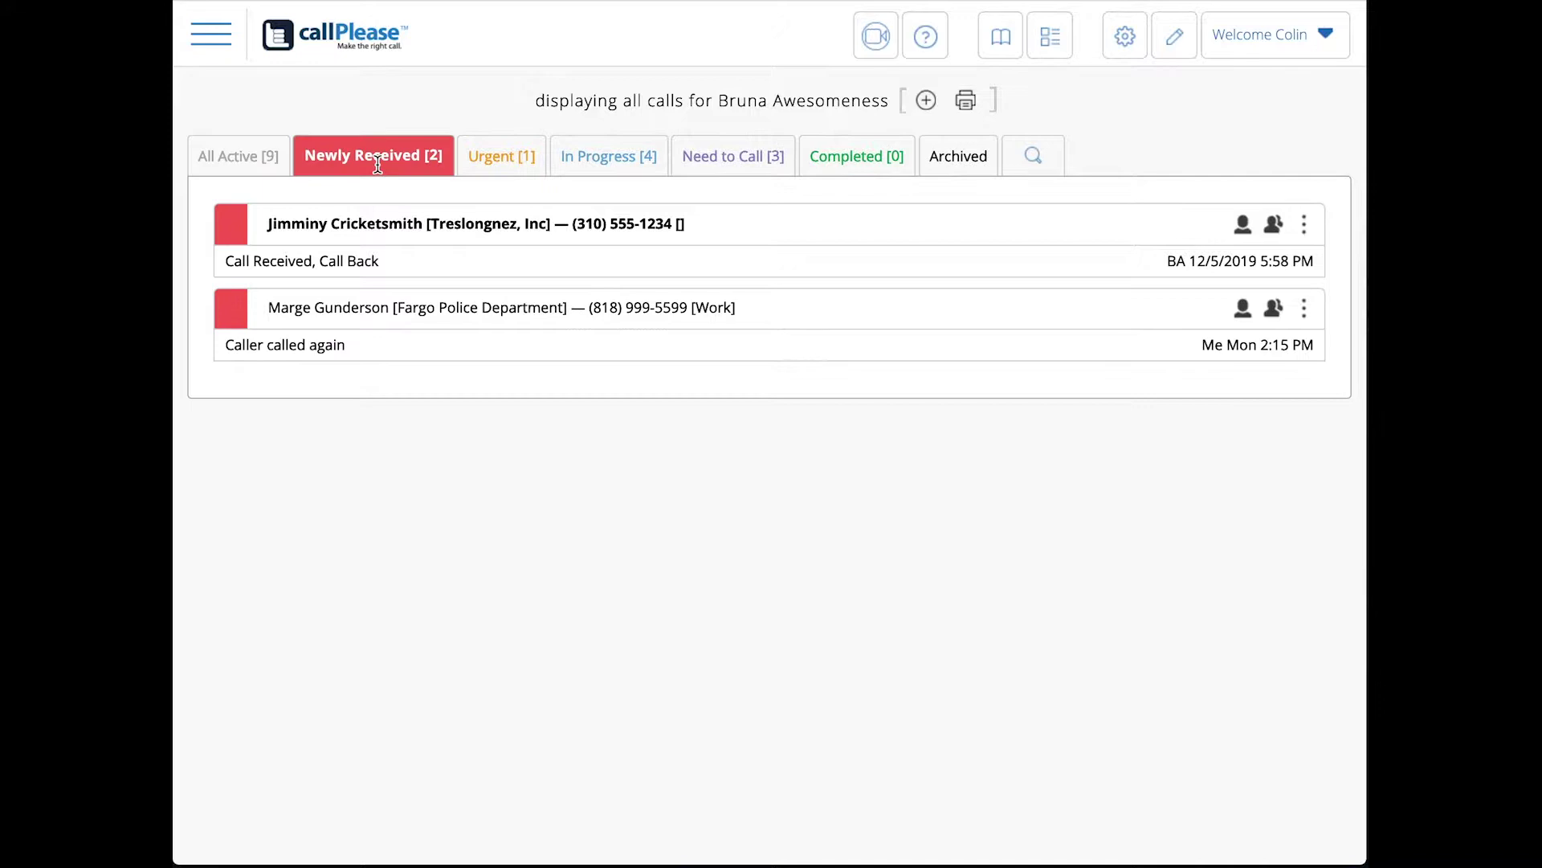
{"action": "left_click", "coordinate": [497, 160]}
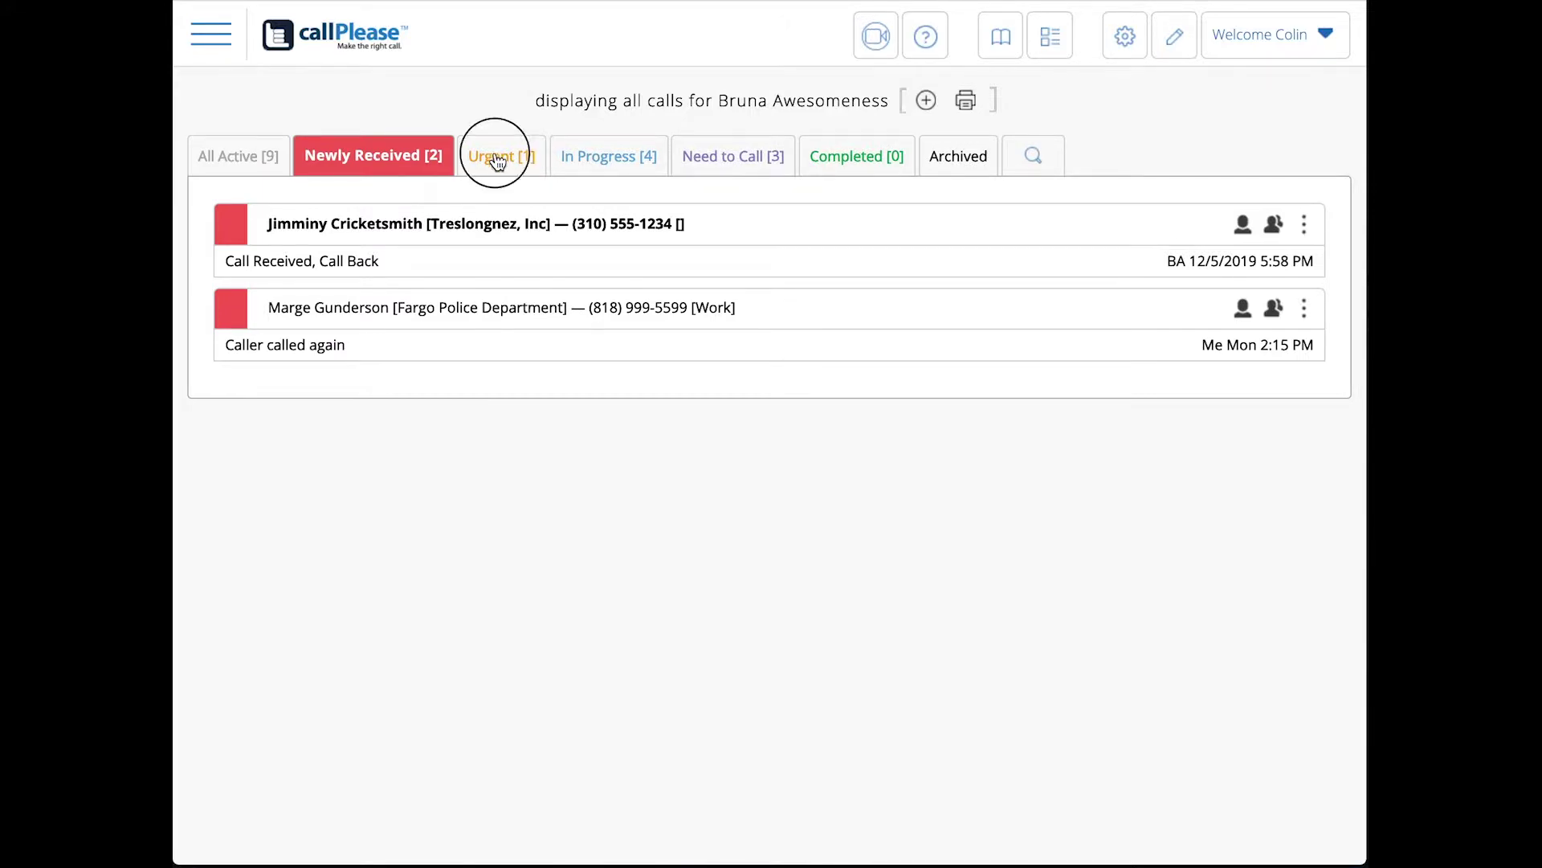
{"action": "left_click", "coordinate": [603, 161]}
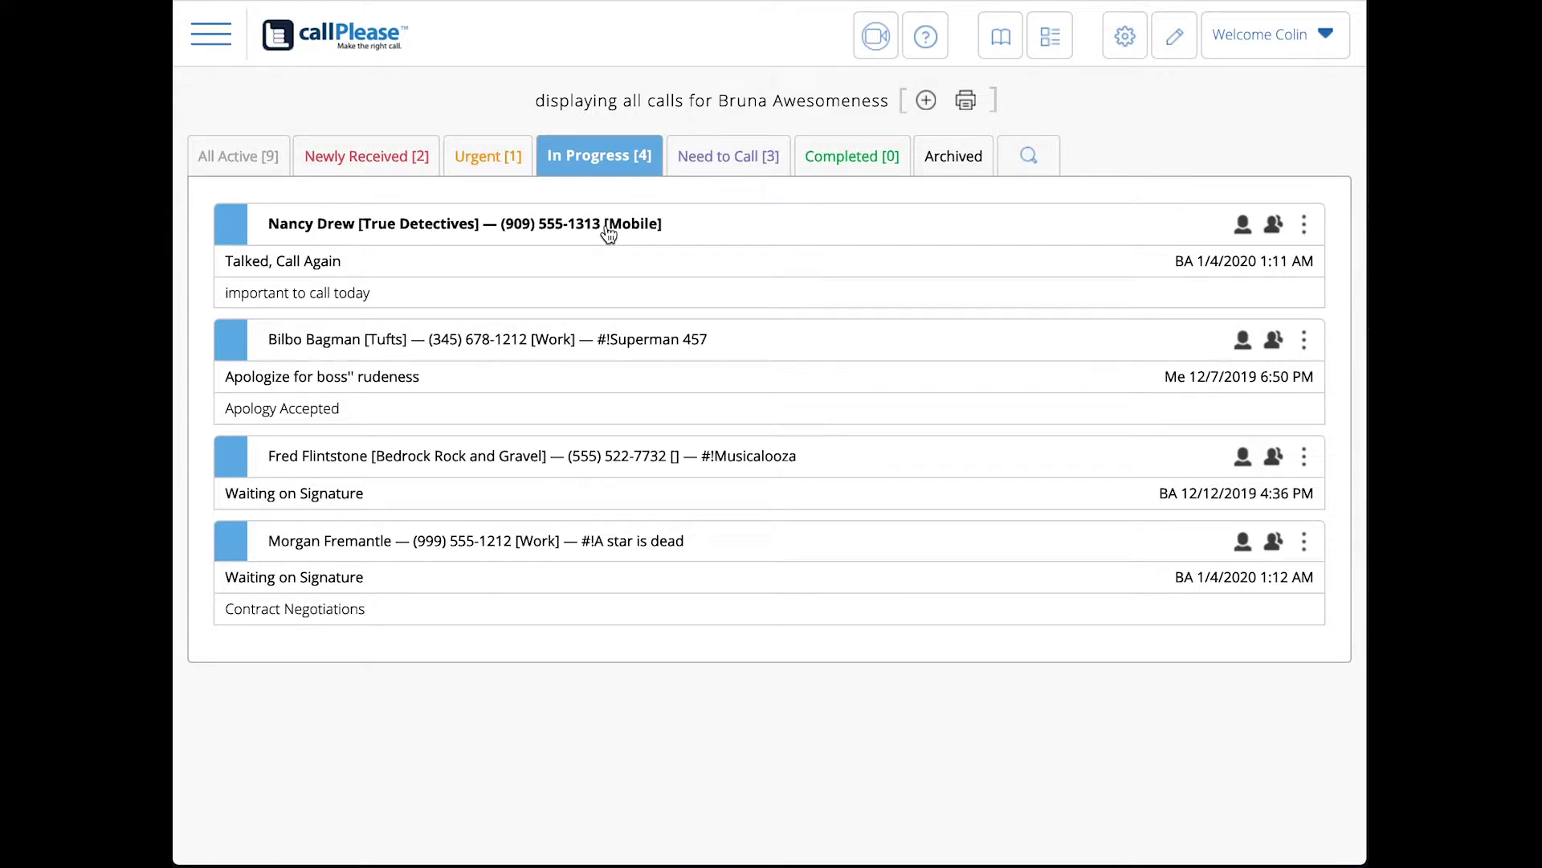
{"action": "left_click", "coordinate": [704, 161]}
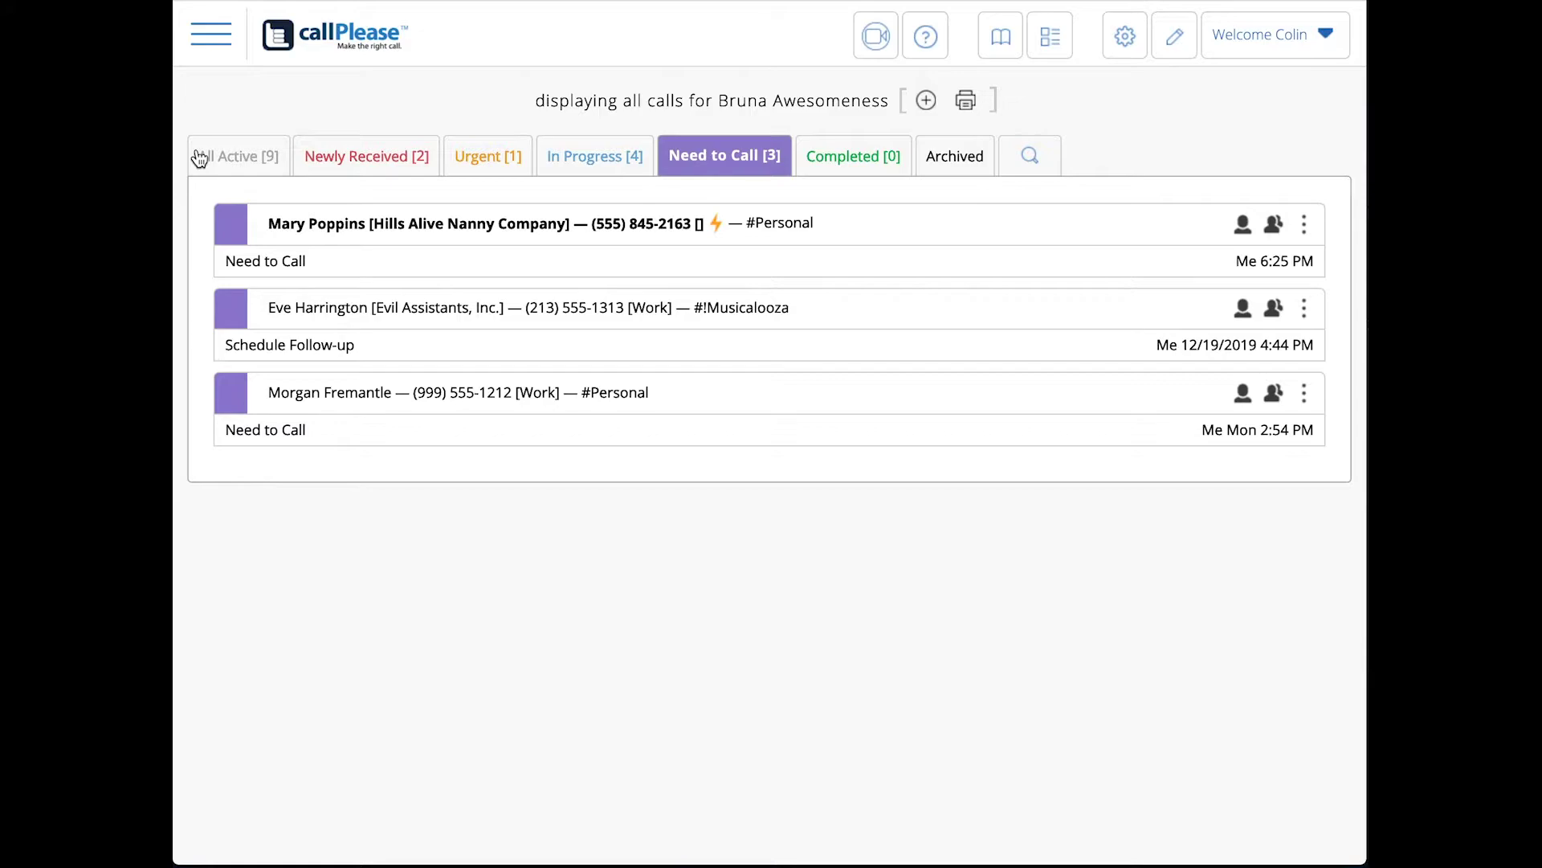
{"action": "left_click", "coordinate": [237, 153]}
In Call Sorting, set Show unread calls first to No and Group calls by state to Yes, then update the profile
{"action": "left_click", "coordinate": [1265, 35]}
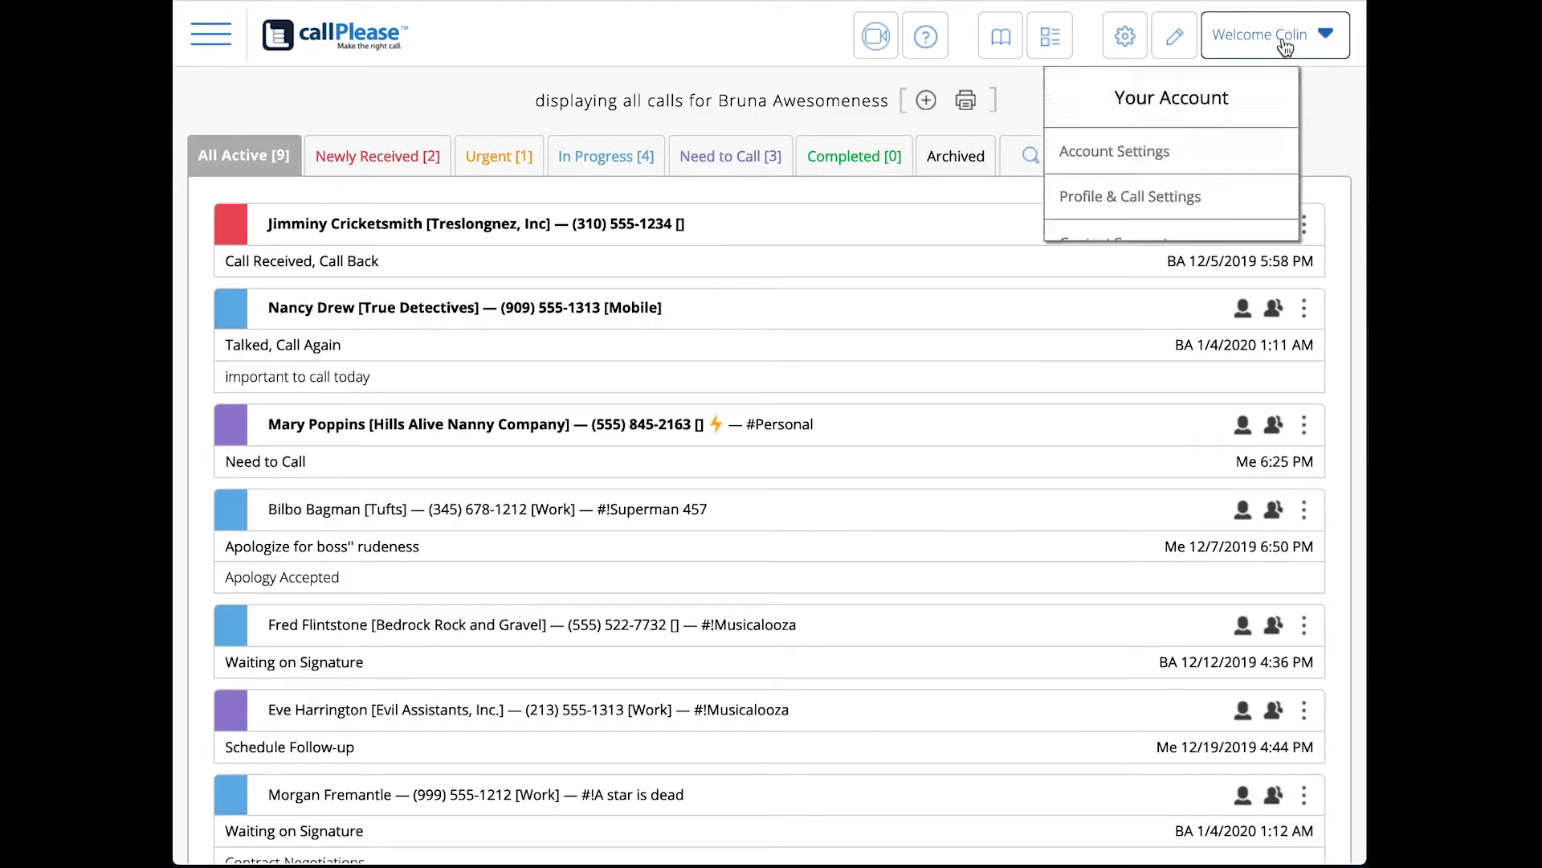
{"action": "left_click", "coordinate": [1128, 197]}
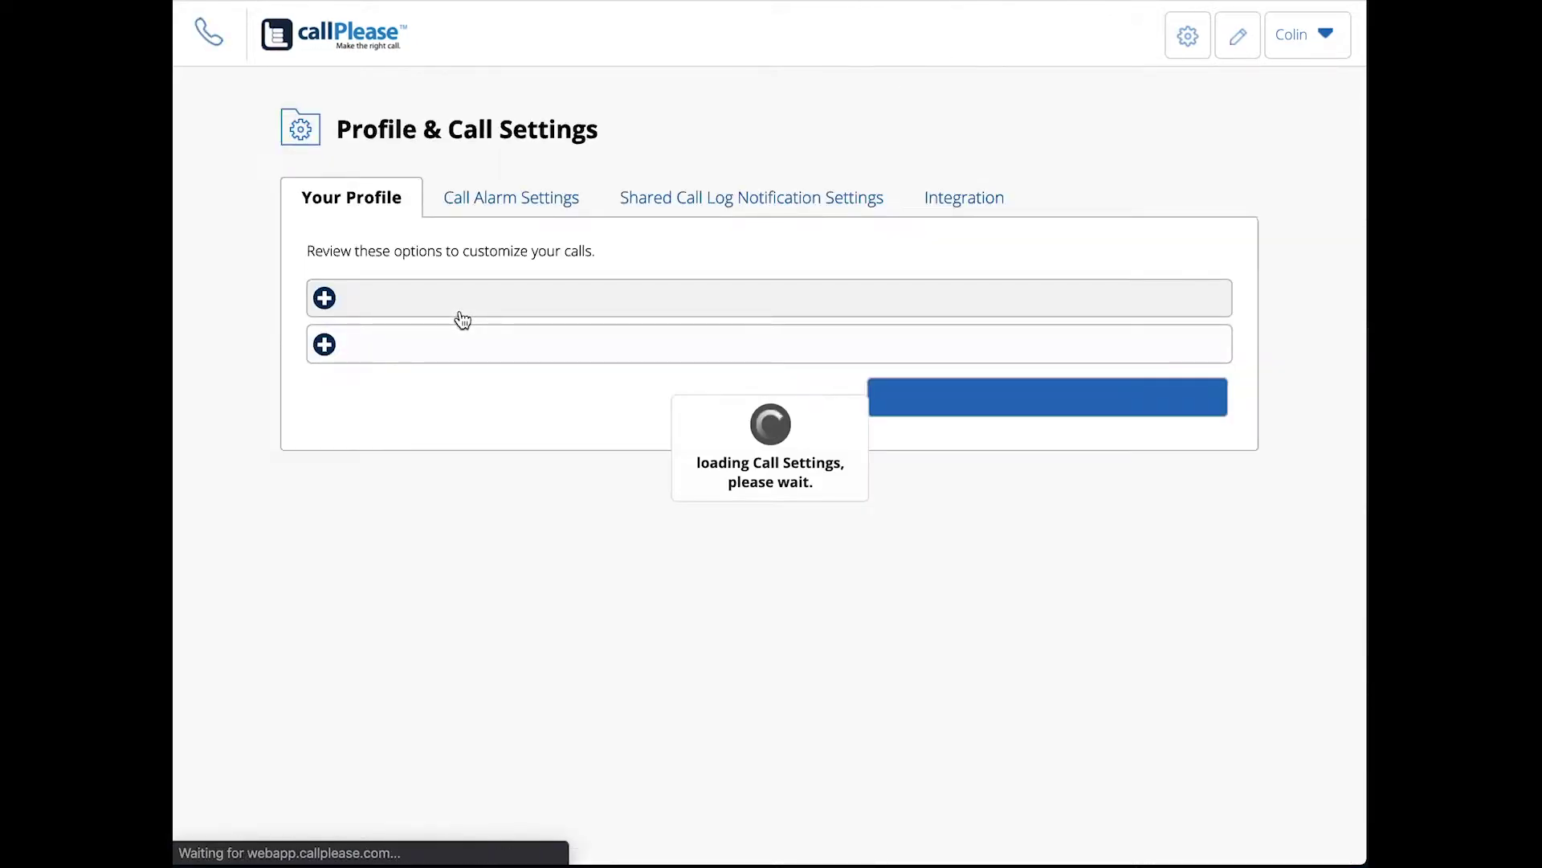
{"action": "left_click", "coordinate": [377, 353]}
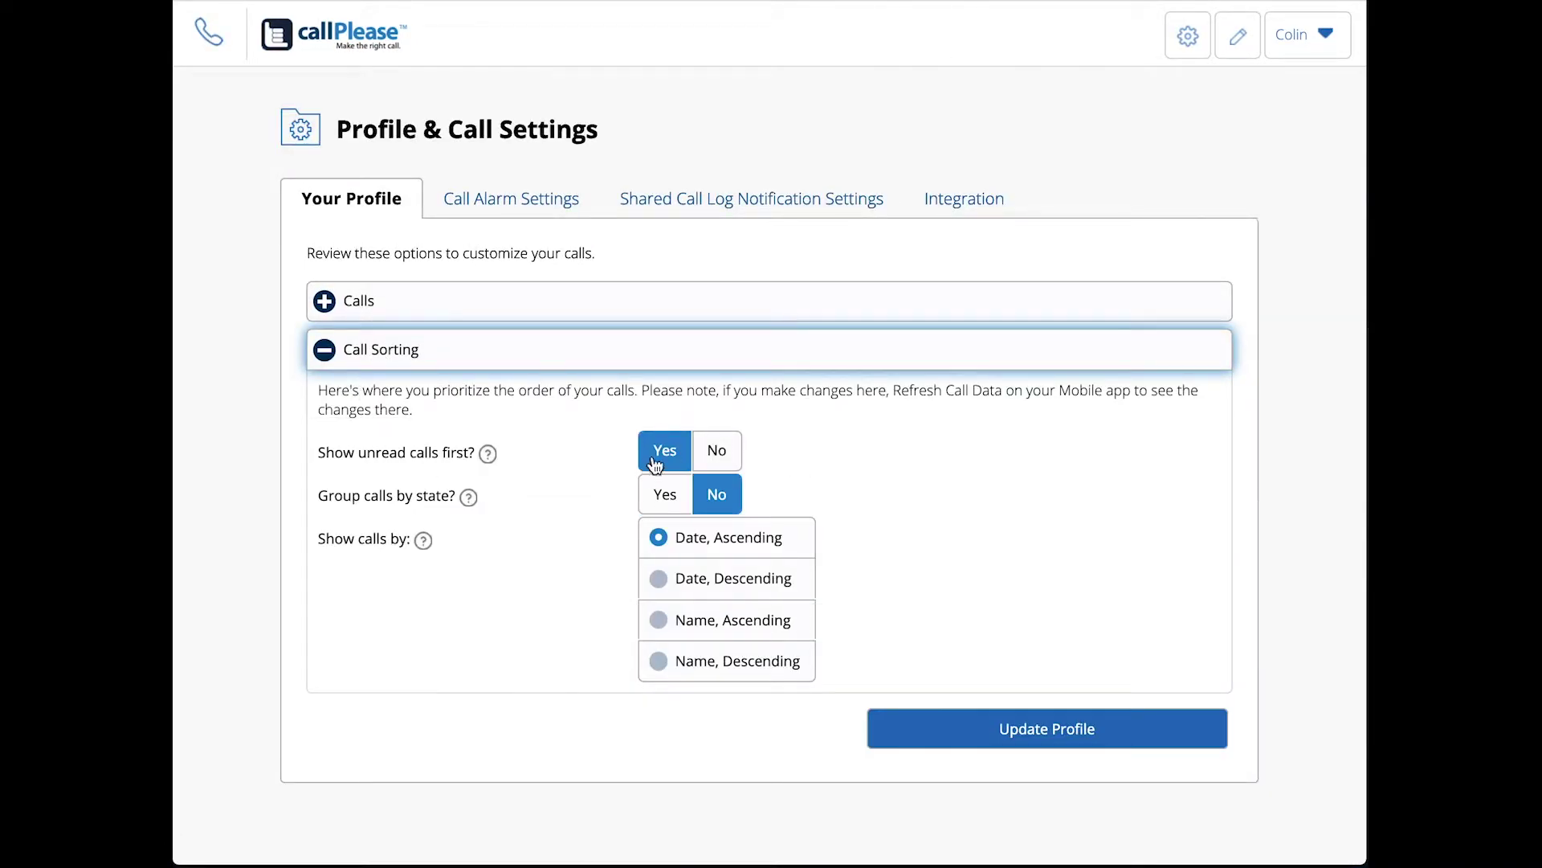
{"action": "left_click", "coordinate": [708, 456]}
{"action": "left_click", "coordinate": [674, 494]}
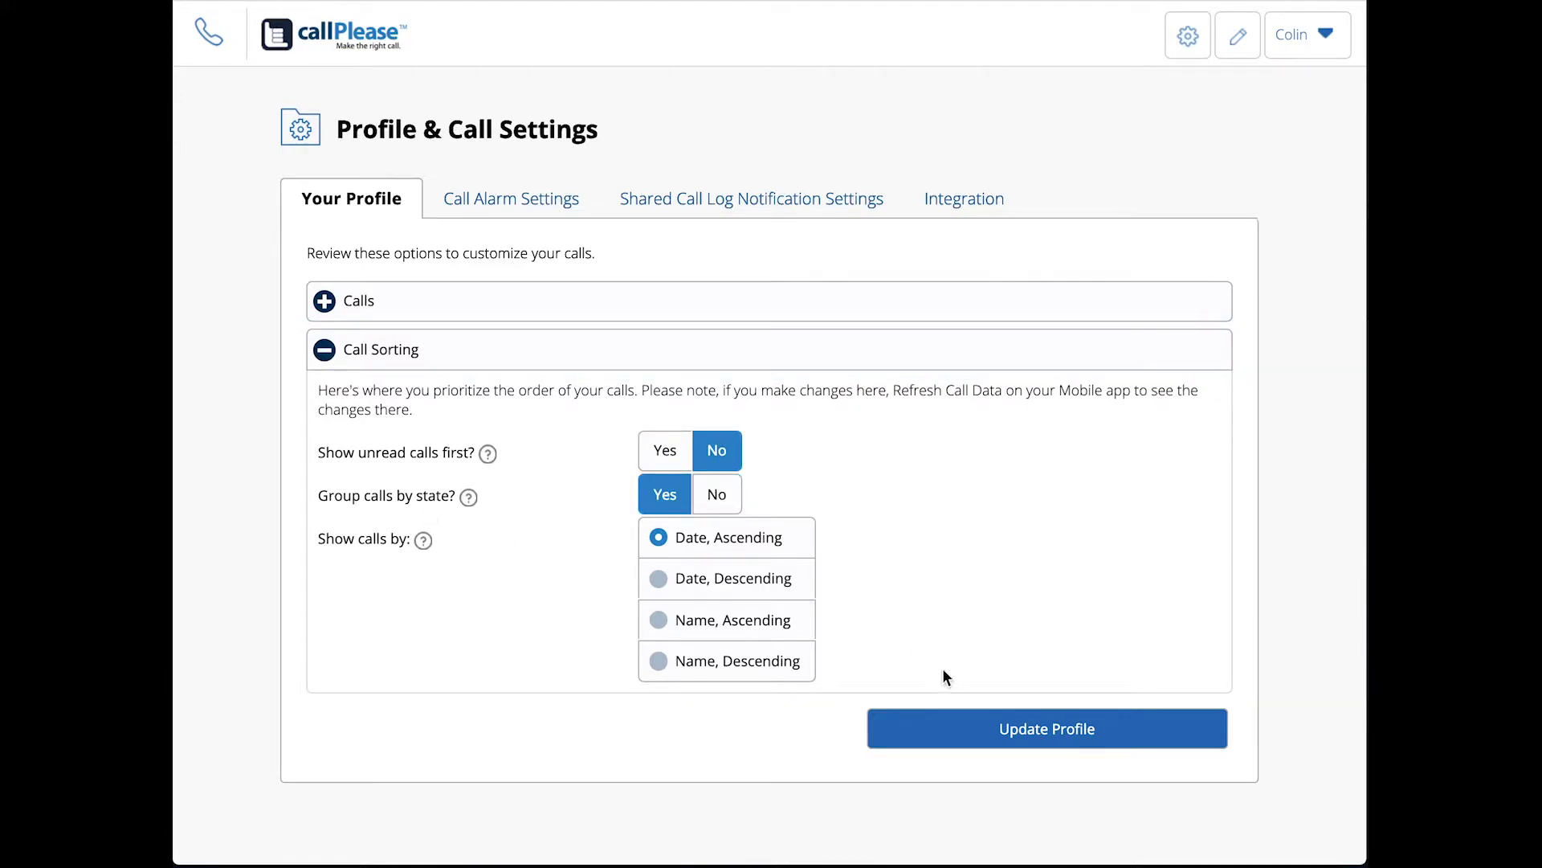
{"action": "left_click", "coordinate": [946, 730]}
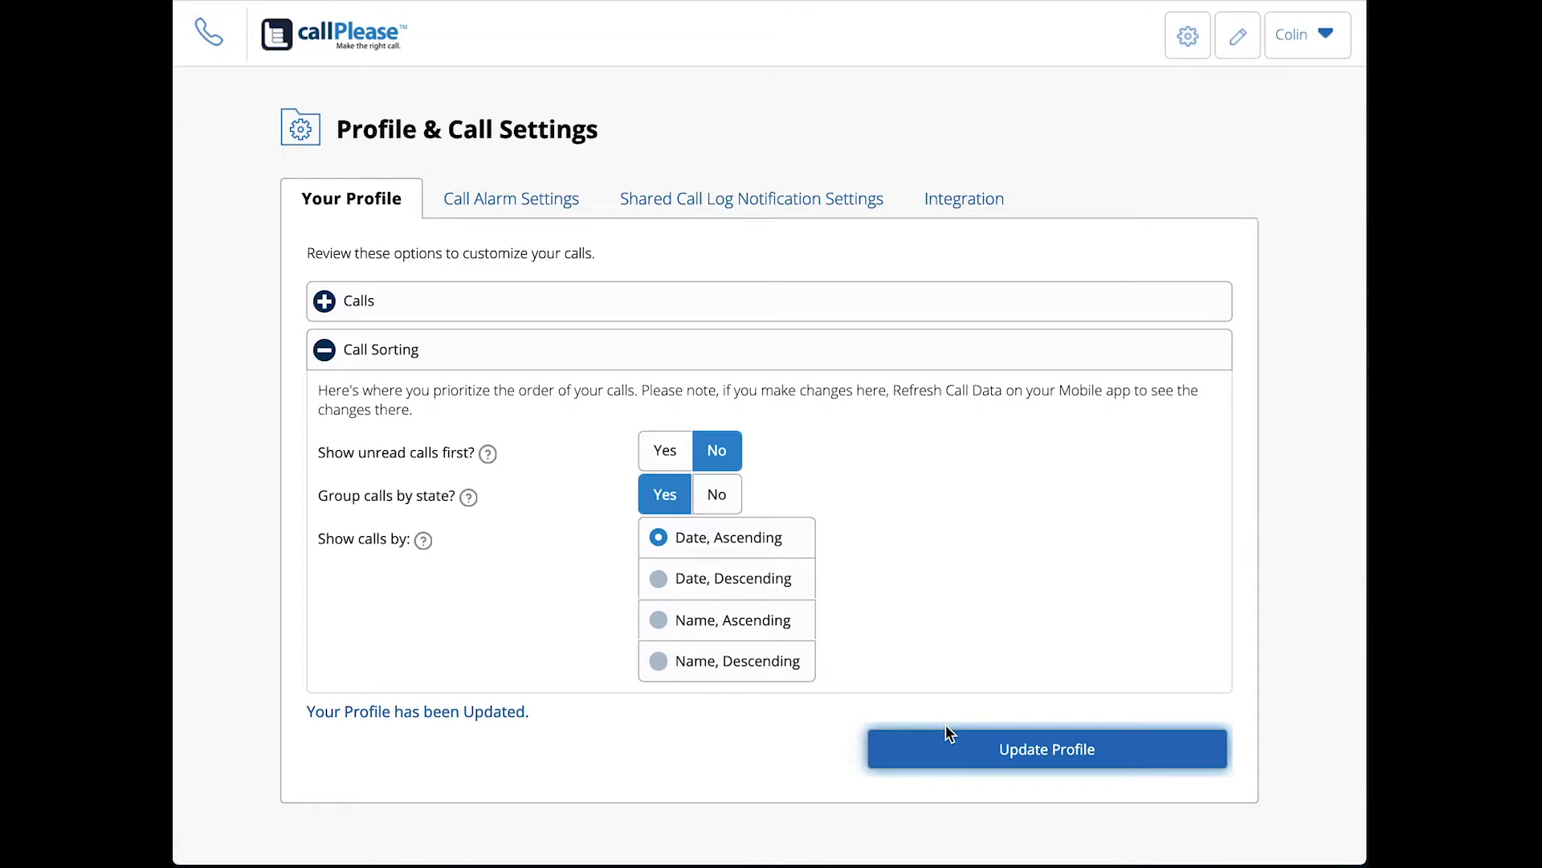
Back on the call list, check the Newly Received, In Progress, Need to Call and All Active tabs
{"action": "left_click", "coordinate": [213, 42]}
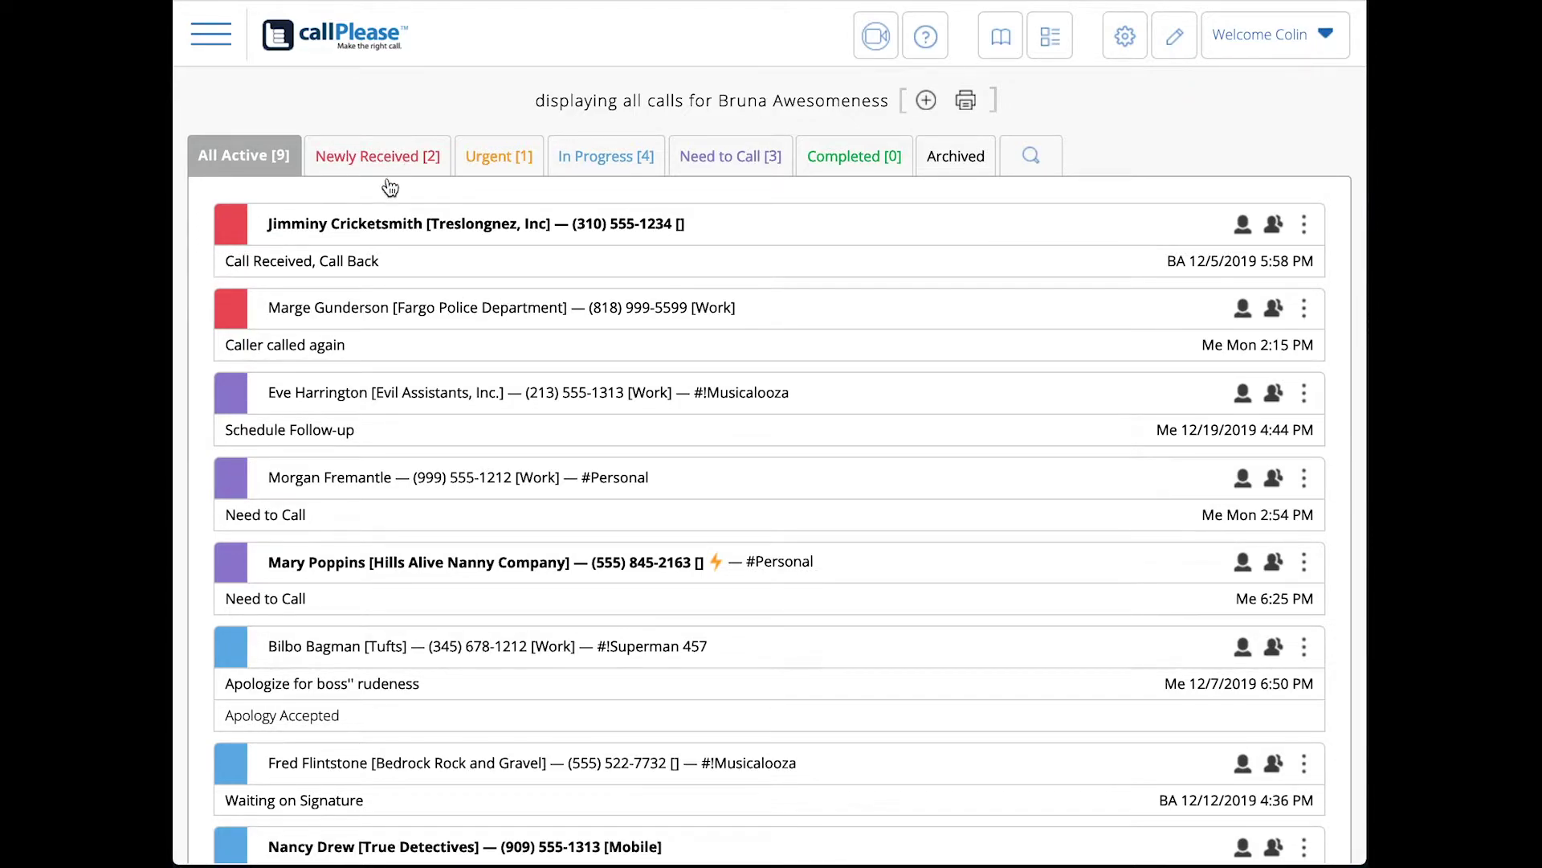
{"action": "left_click", "coordinate": [380, 158]}
{"action": "left_click", "coordinate": [620, 157]}
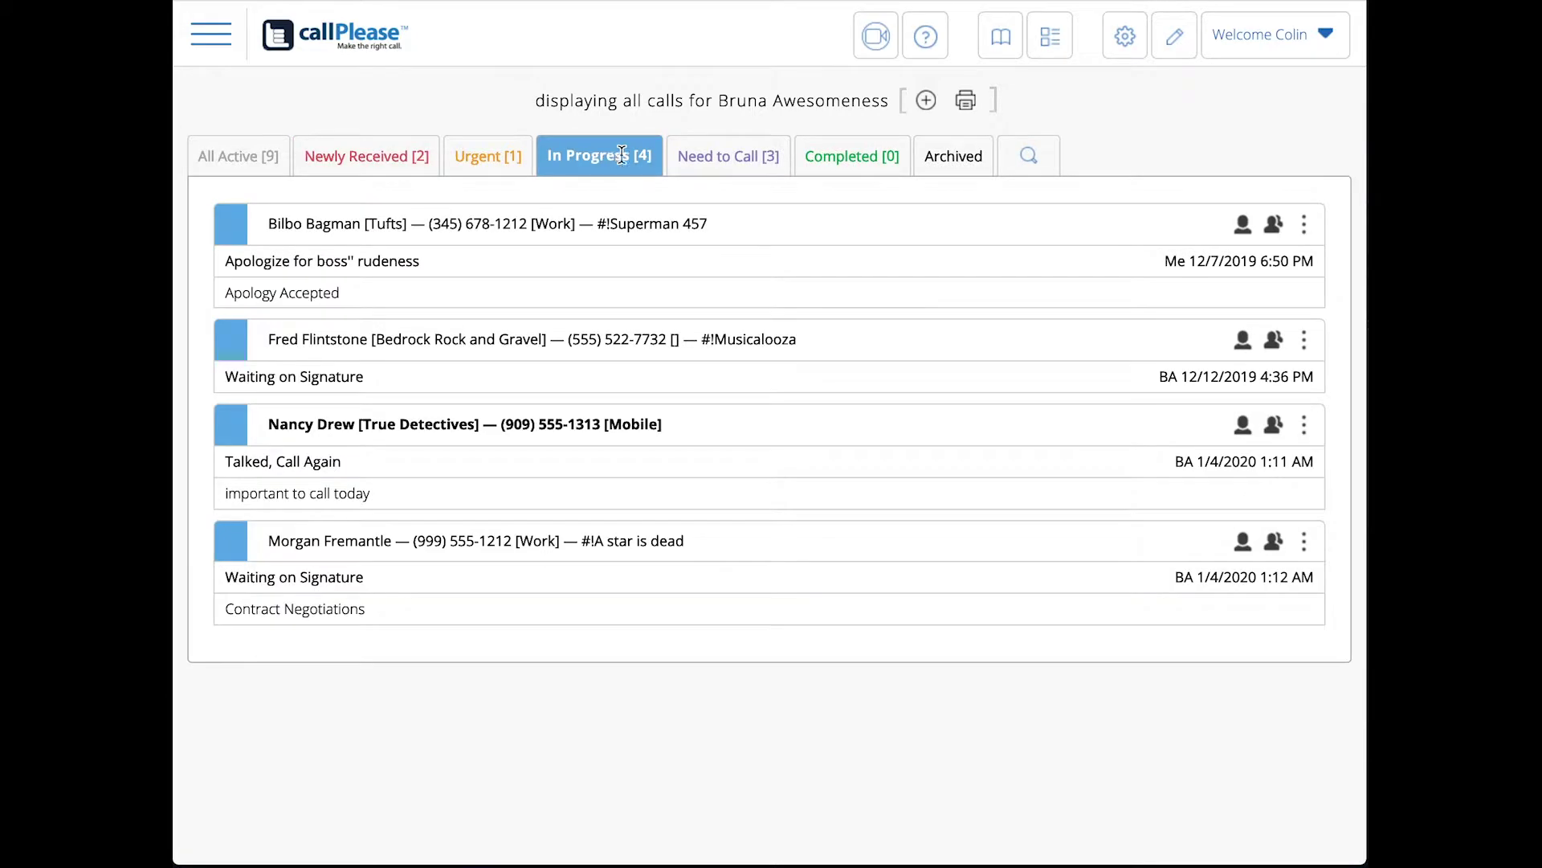
{"action": "left_click", "coordinate": [767, 158]}
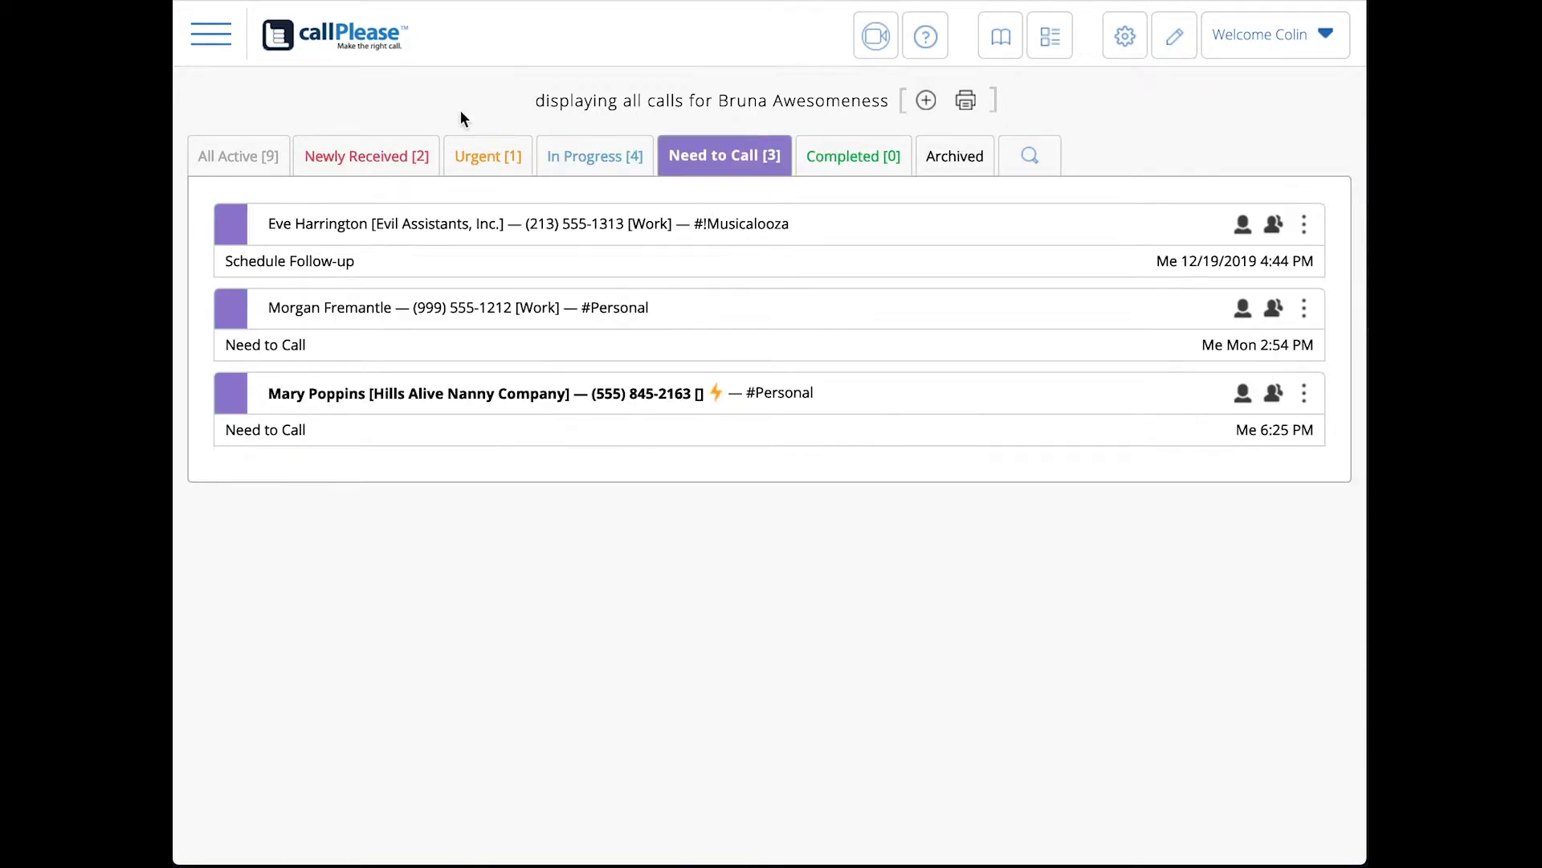
{"action": "left_click", "coordinate": [219, 158]}
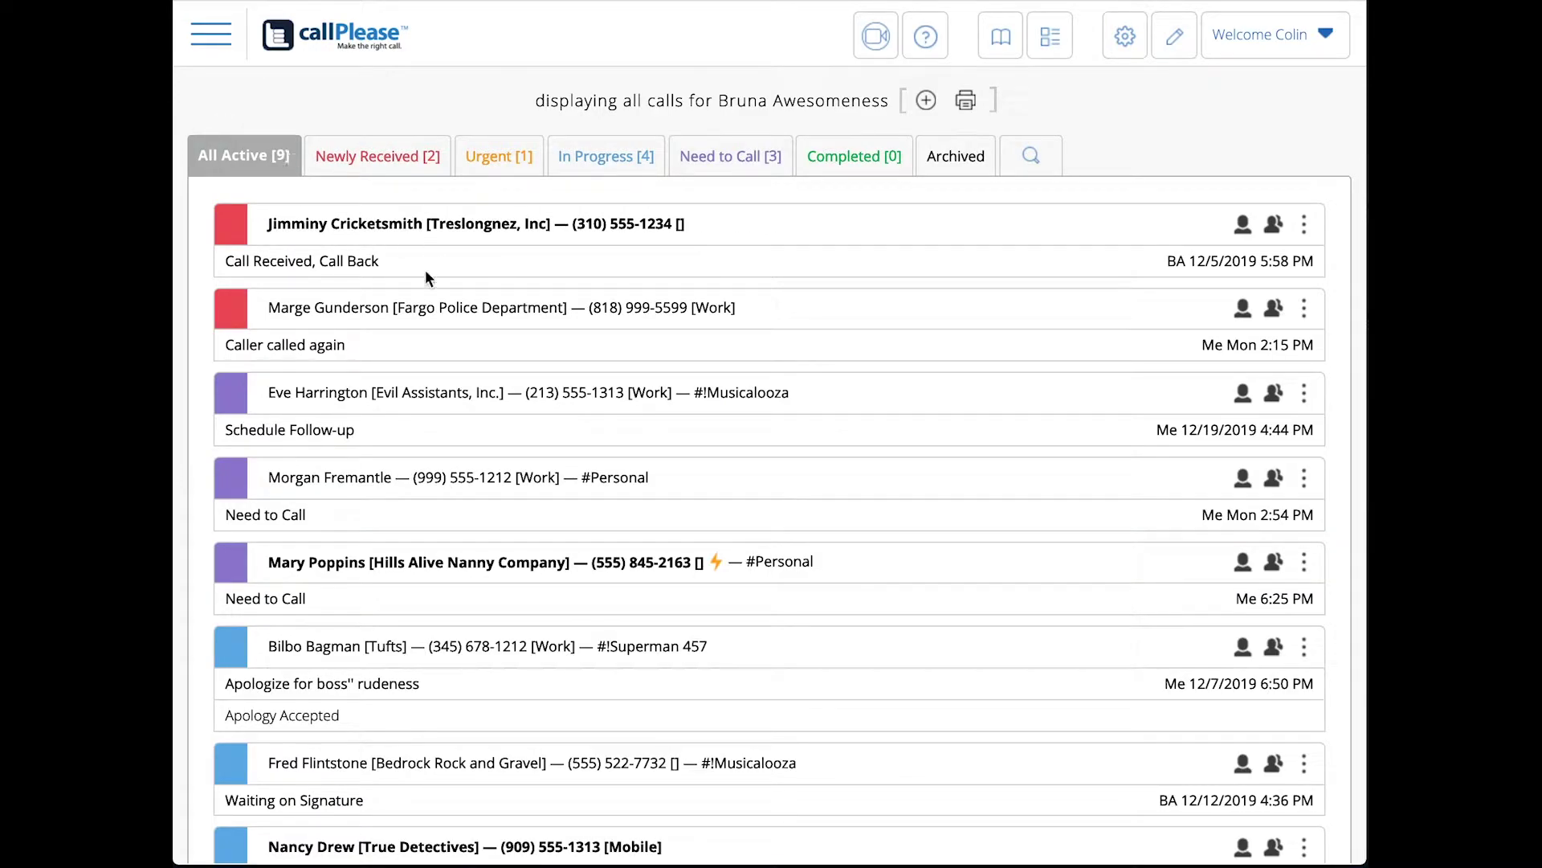
Scroll through the state-grouped All Active list and the Newly Received calls
{"action": "scroll", "coordinate": [426, 329], "scroll_direction": "down", "scroll_amount": 1}
{"action": "scroll", "coordinate": [426, 329], "scroll_direction": "up", "scroll_amount": 1}
{"action": "scroll", "coordinate": [376, 492], "scroll_direction": "down", "scroll_amount": 3}
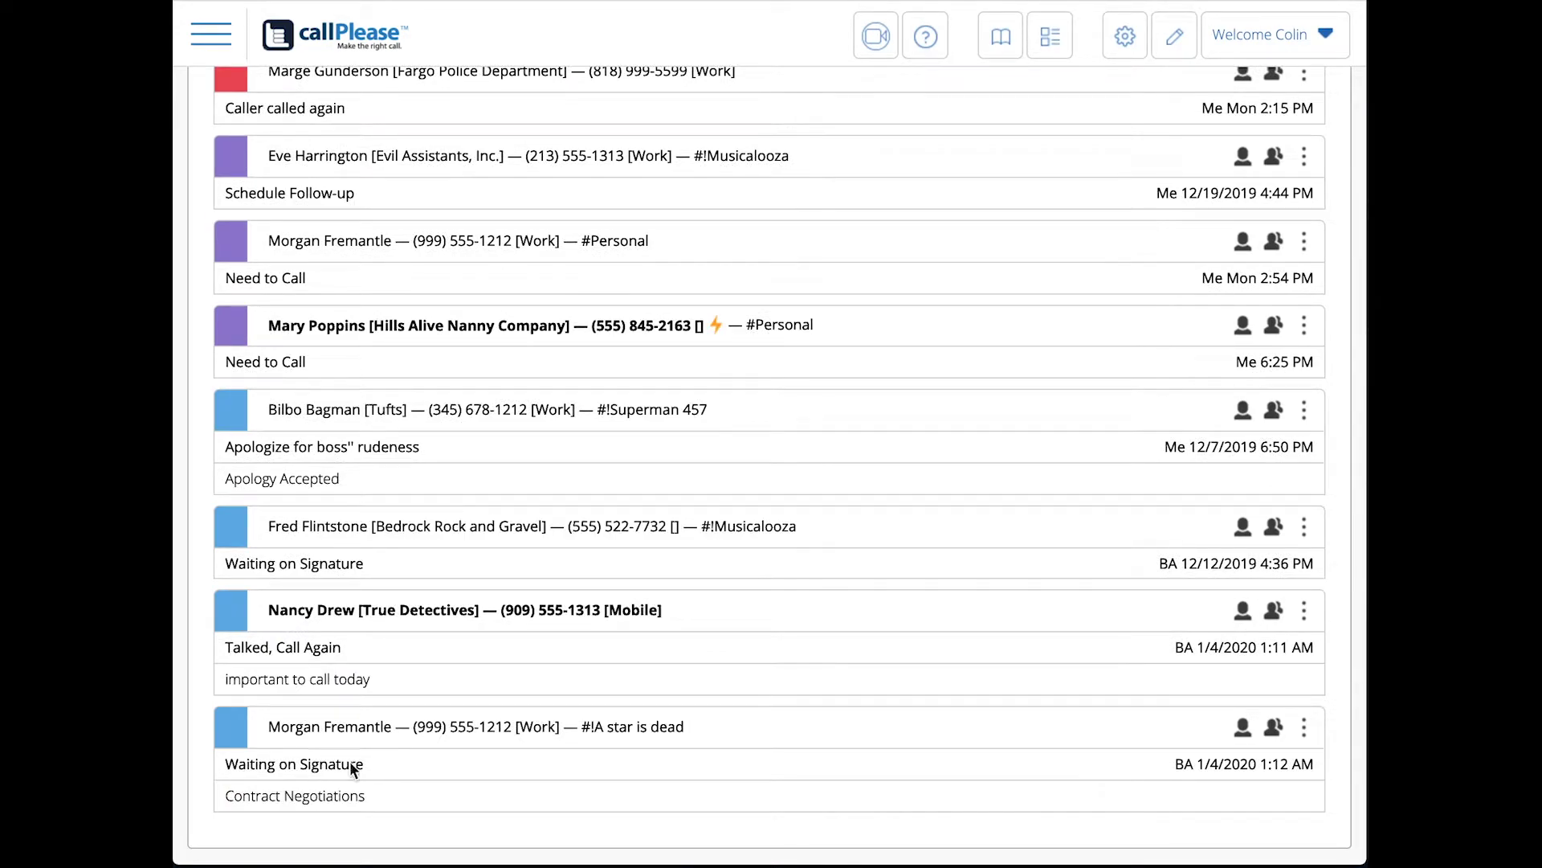
{"action": "scroll", "coordinate": [432, 571], "scroll_direction": "up", "scroll_amount": 3}
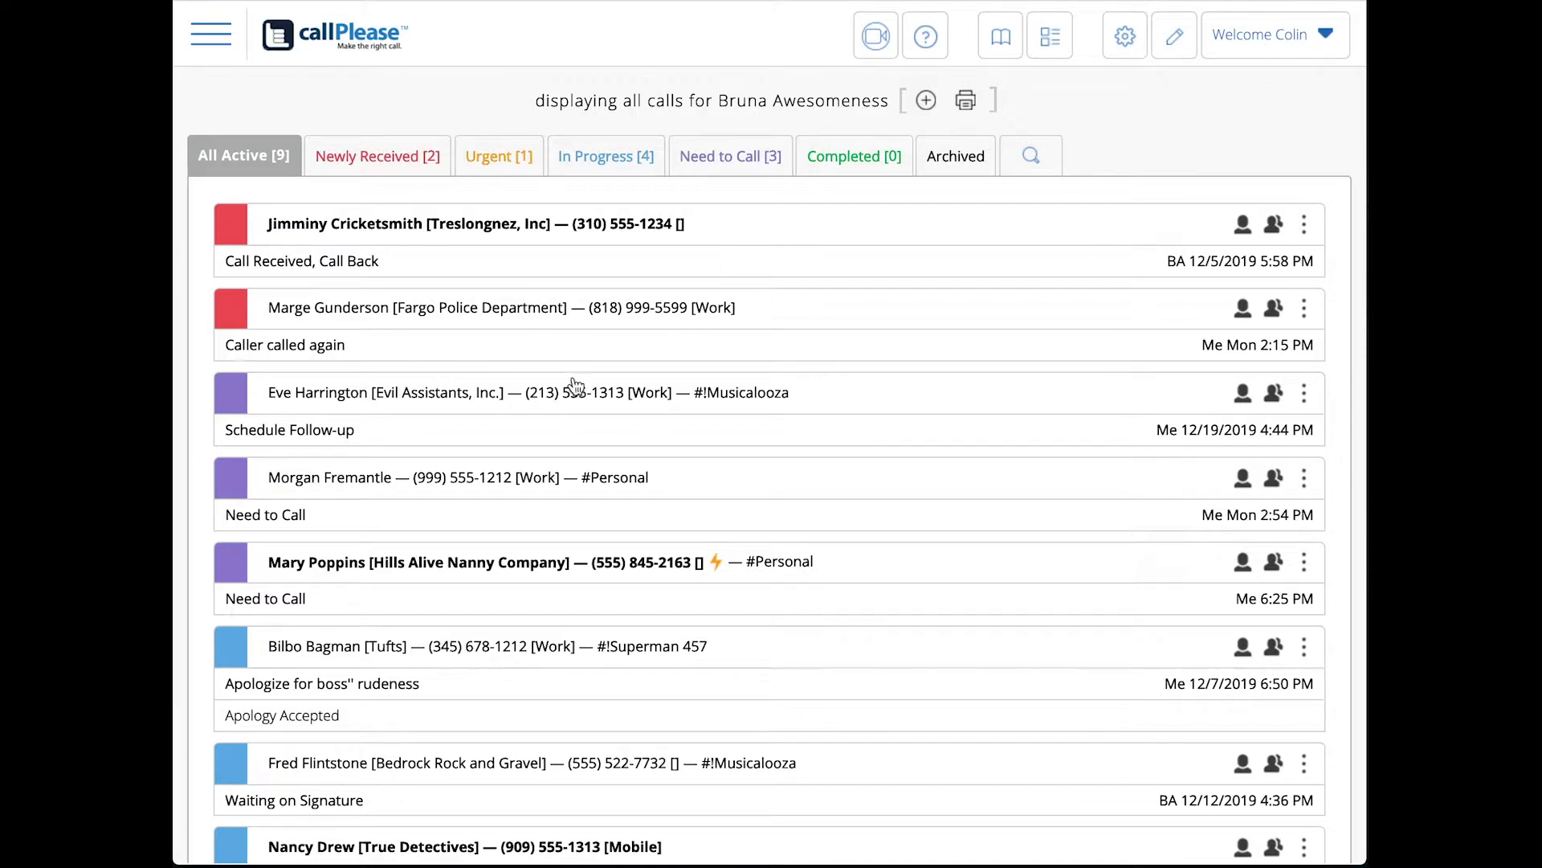
{"action": "left_click", "coordinate": [388, 156]}
{"action": "scroll", "coordinate": [418, 466], "scroll_direction": "down", "scroll_amount": 1}
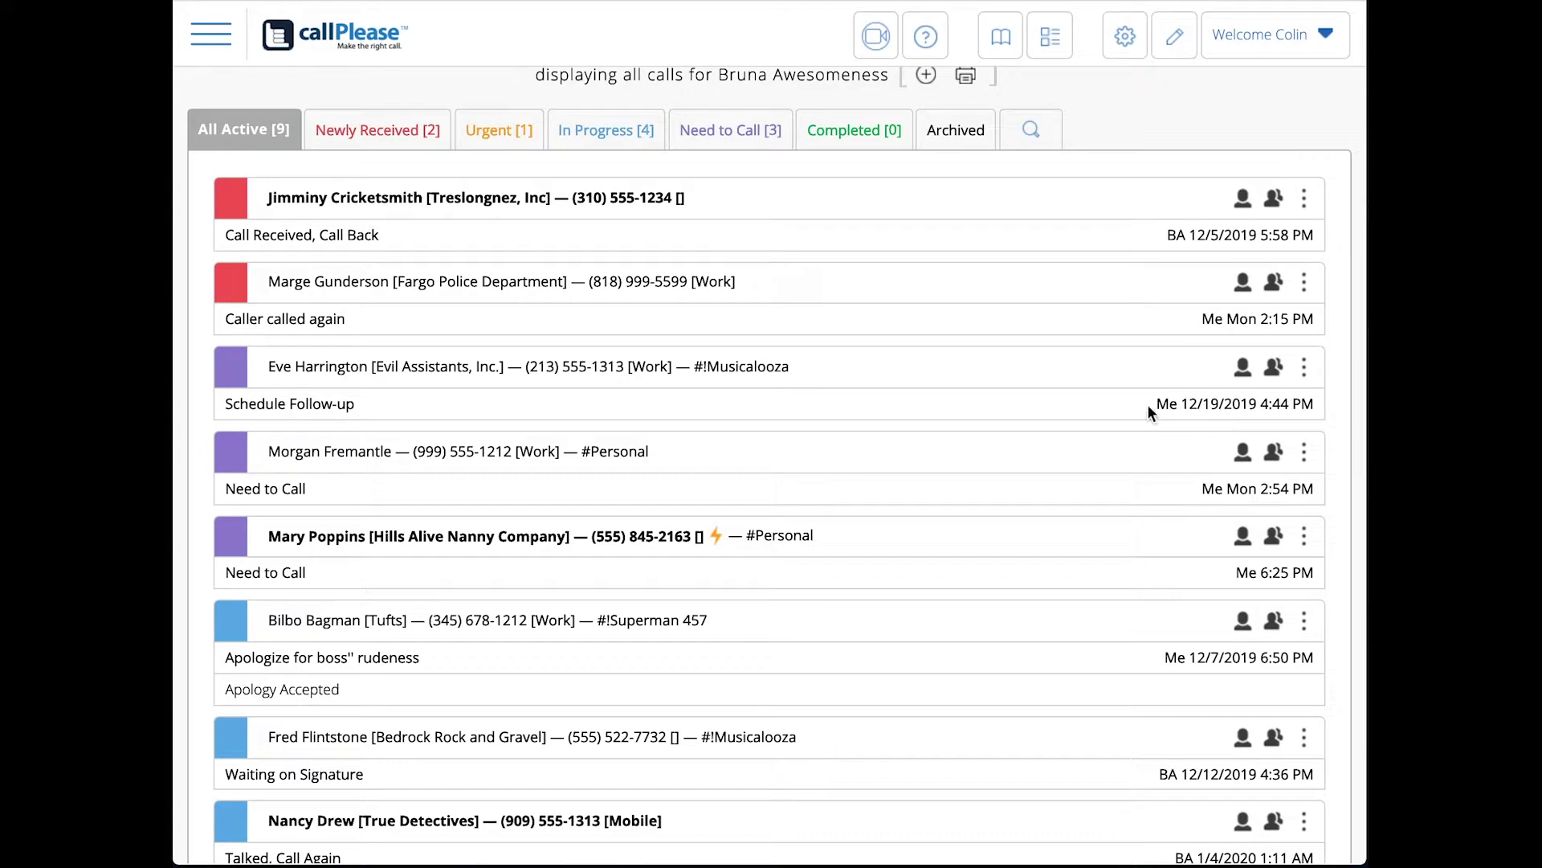
{"action": "scroll", "coordinate": [1136, 503], "scroll_direction": "down", "scroll_amount": 2}
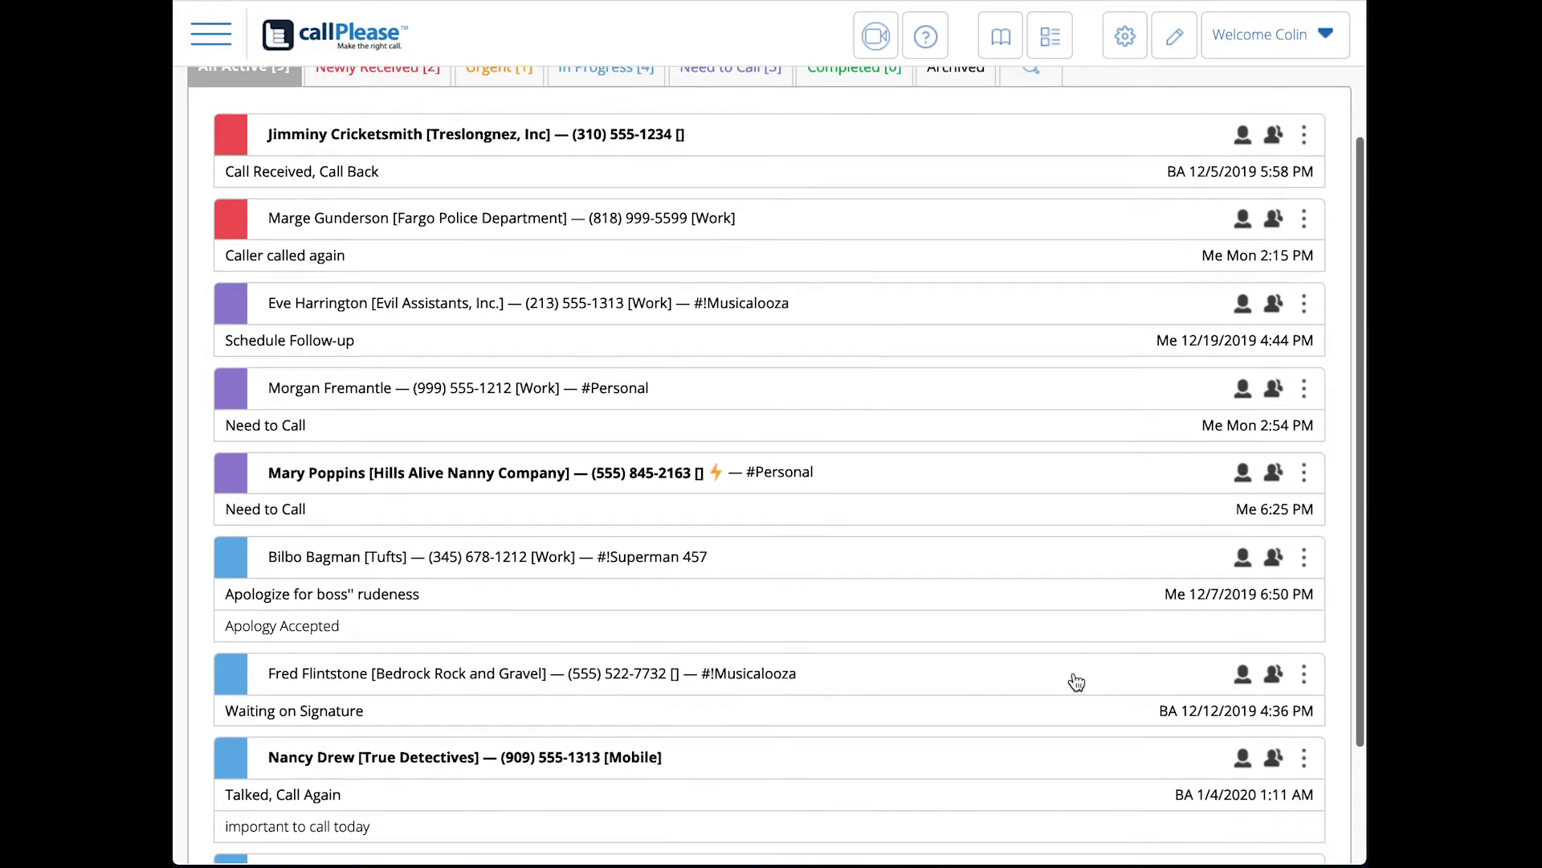
{"action": "scroll", "coordinate": [1076, 681], "scroll_direction": "up", "scroll_amount": 3}
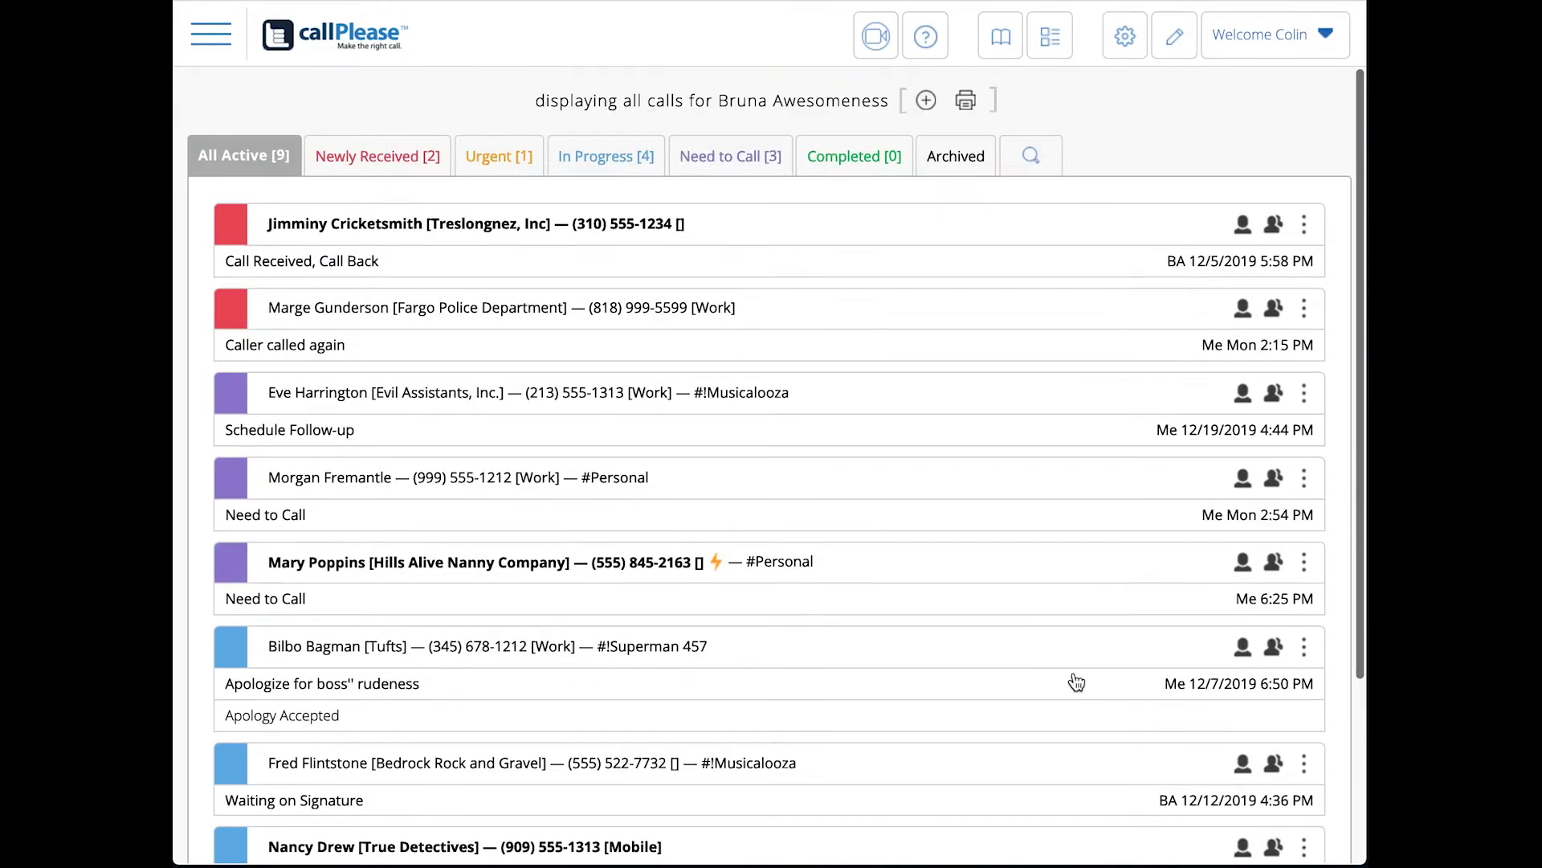
Turn off grouping by state, keep Date, Ascending, save the profile, and return to calls
{"action": "left_click", "coordinate": [1317, 48]}
{"action": "left_click", "coordinate": [1148, 197]}
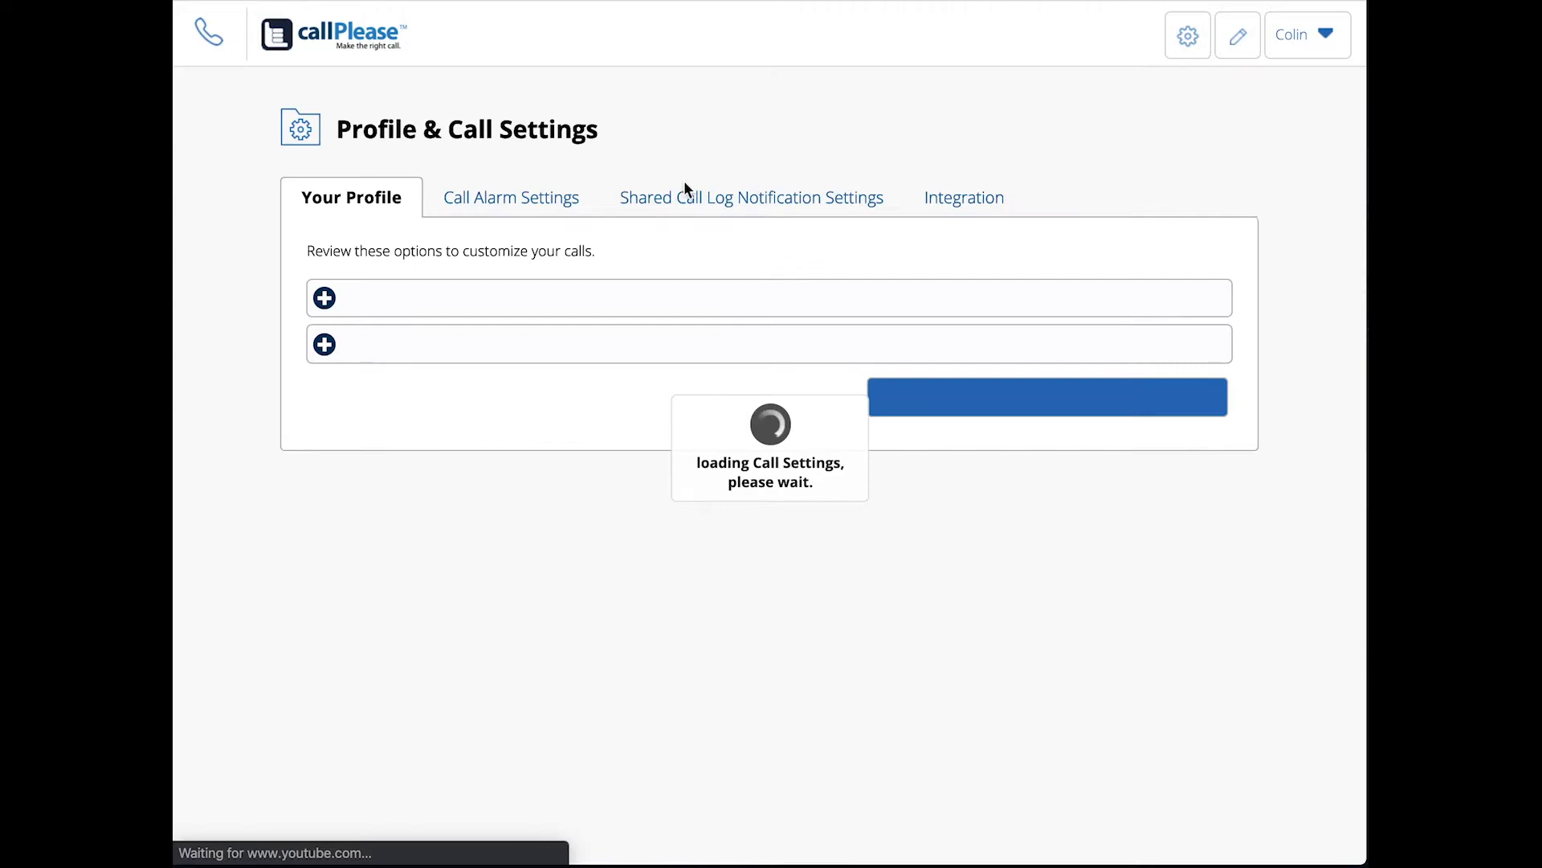
{"action": "left_click", "coordinate": [441, 358]}
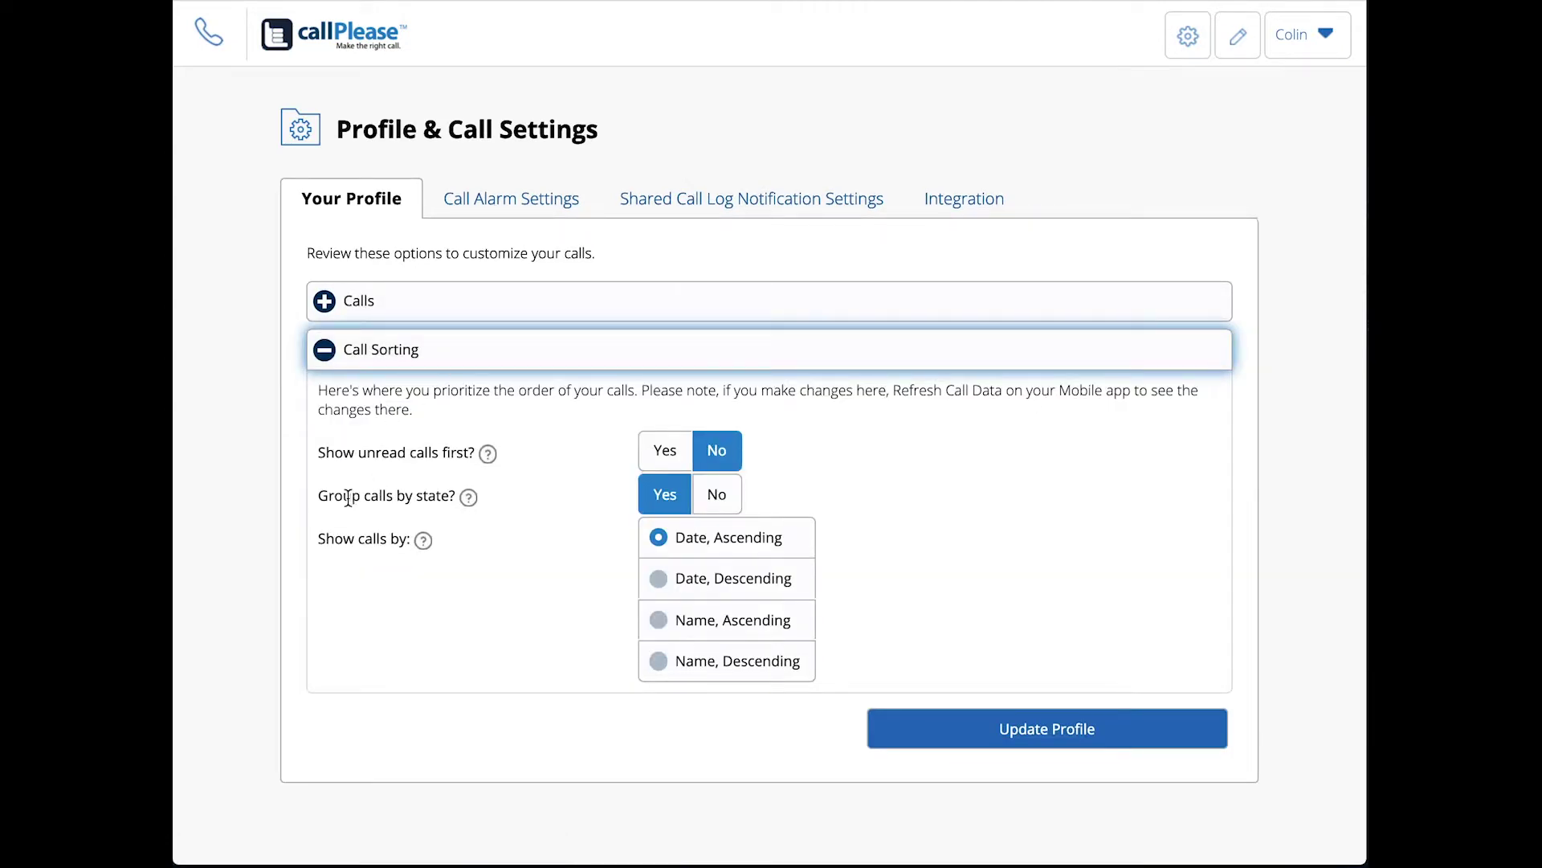
{"action": "left_click", "coordinate": [719, 494]}
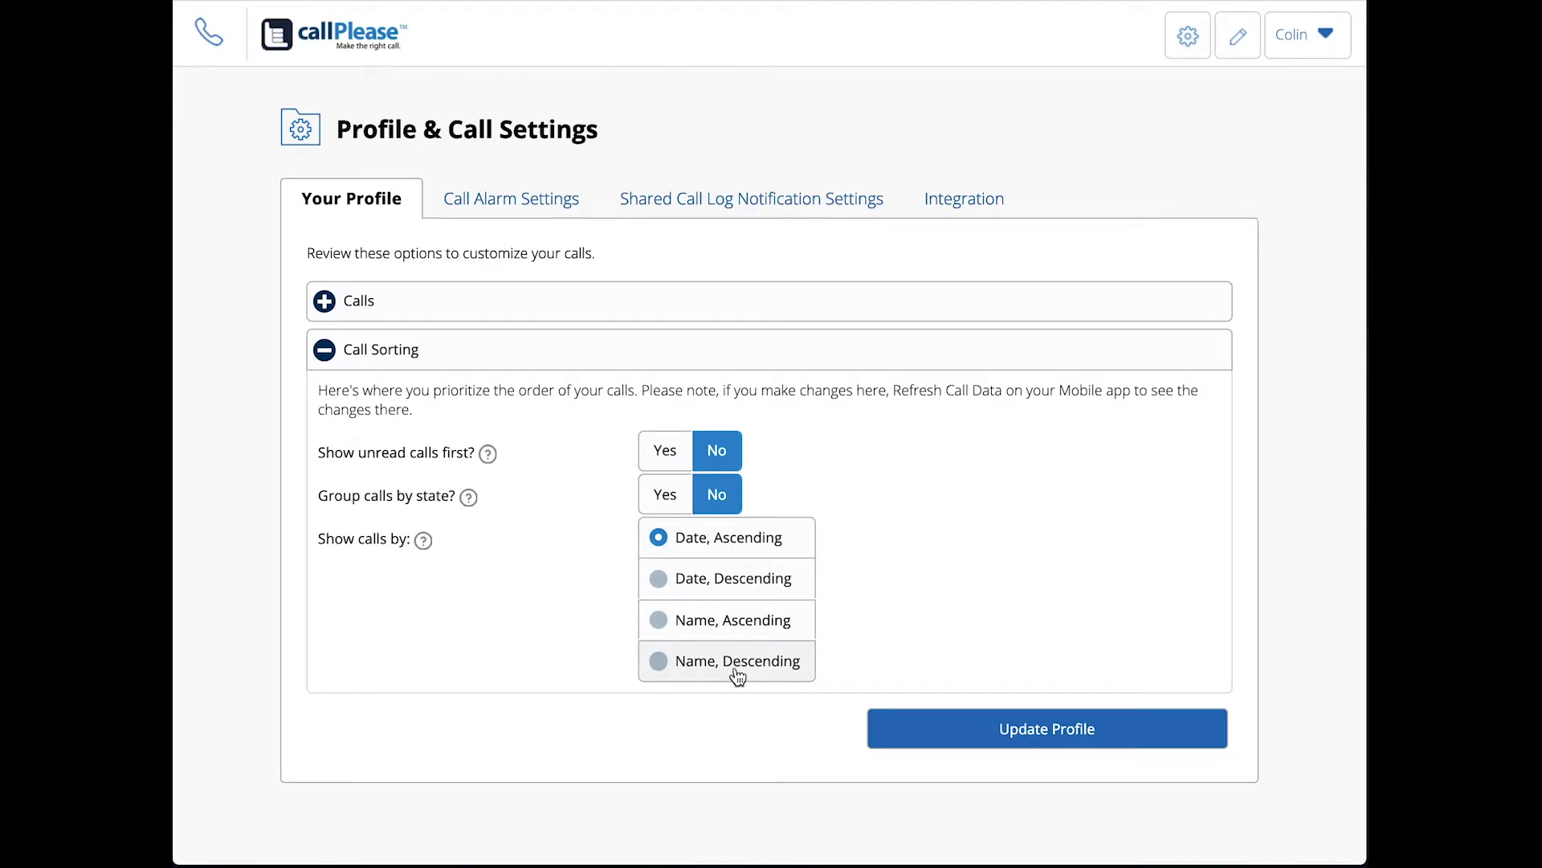
{"action": "left_click", "coordinate": [972, 727]}
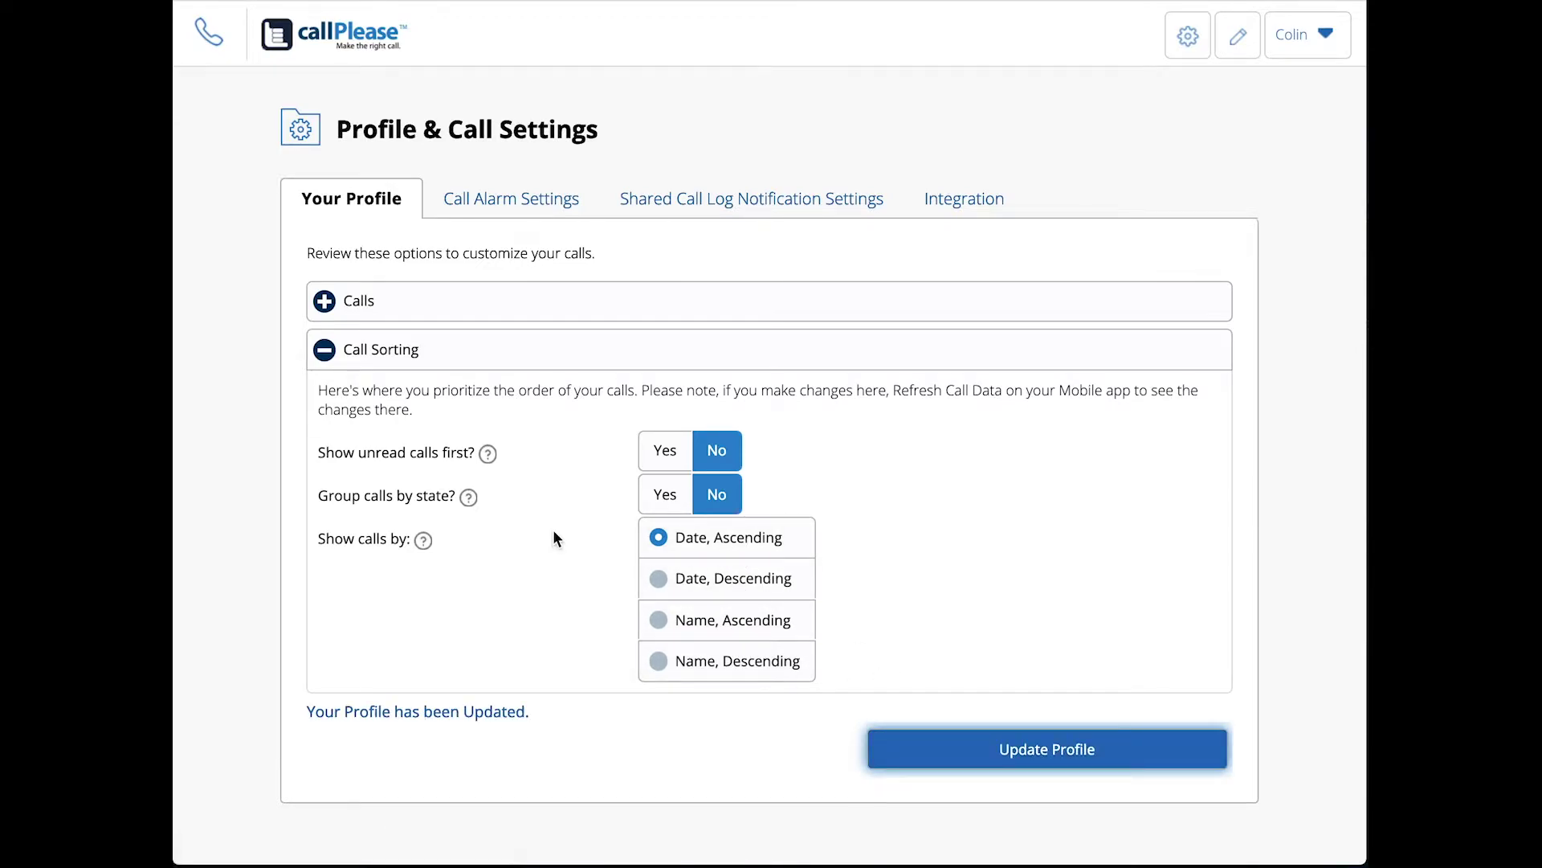
{"action": "left_click", "coordinate": [212, 40]}
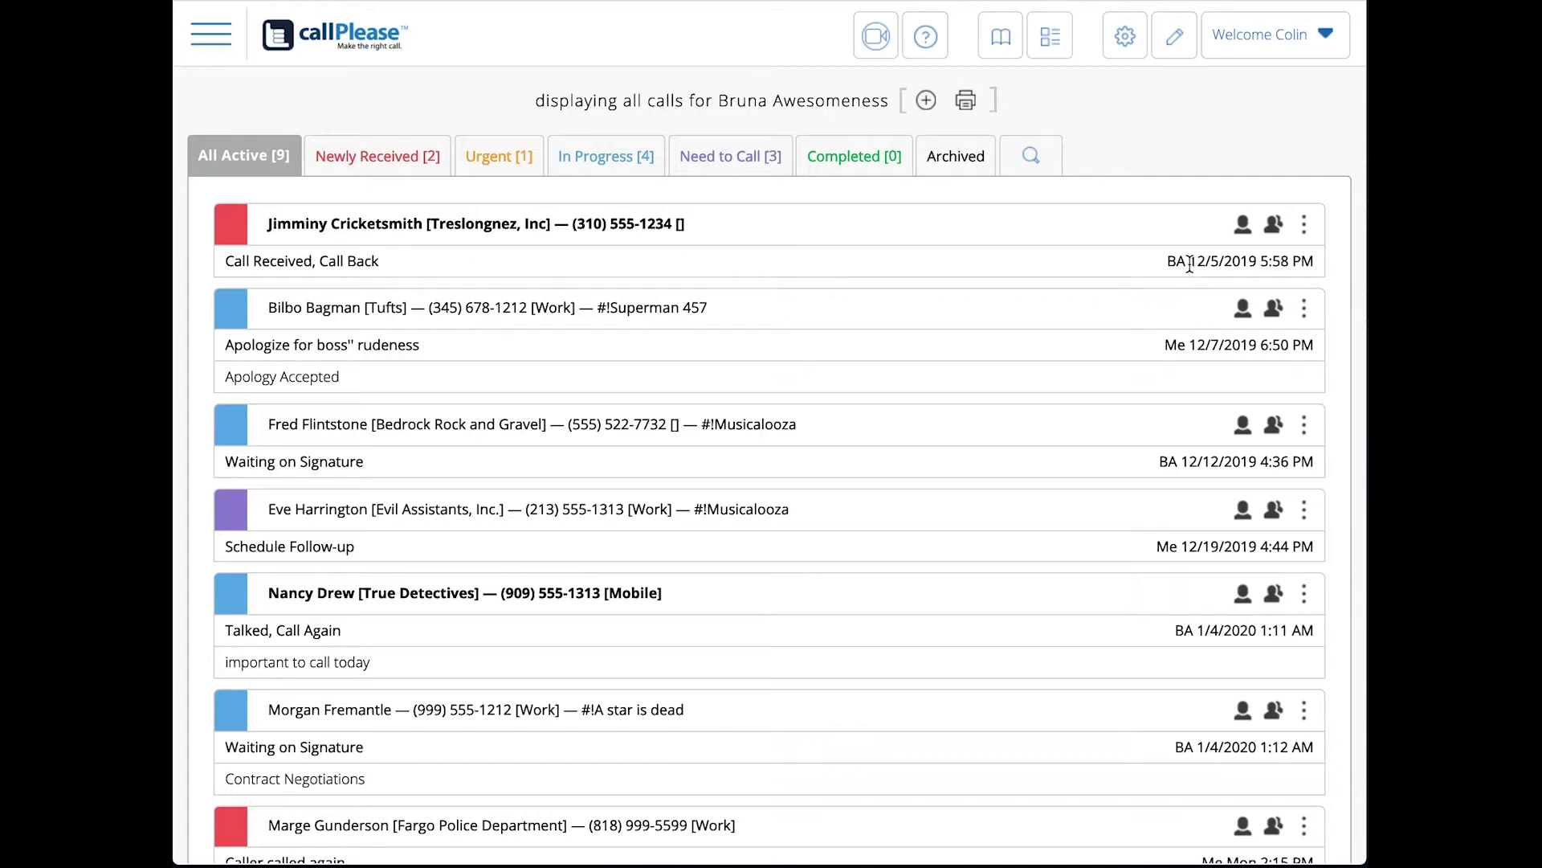
Confirm the oldest-first order by highlighting the 12/5/2019 date and scrolling the list
{"action": "left_click_drag", "start_coordinate": [1190, 262], "coordinate": [1259, 265]}
{"action": "scroll", "coordinate": [962, 259], "scroll_direction": "down", "scroll_amount": 3}
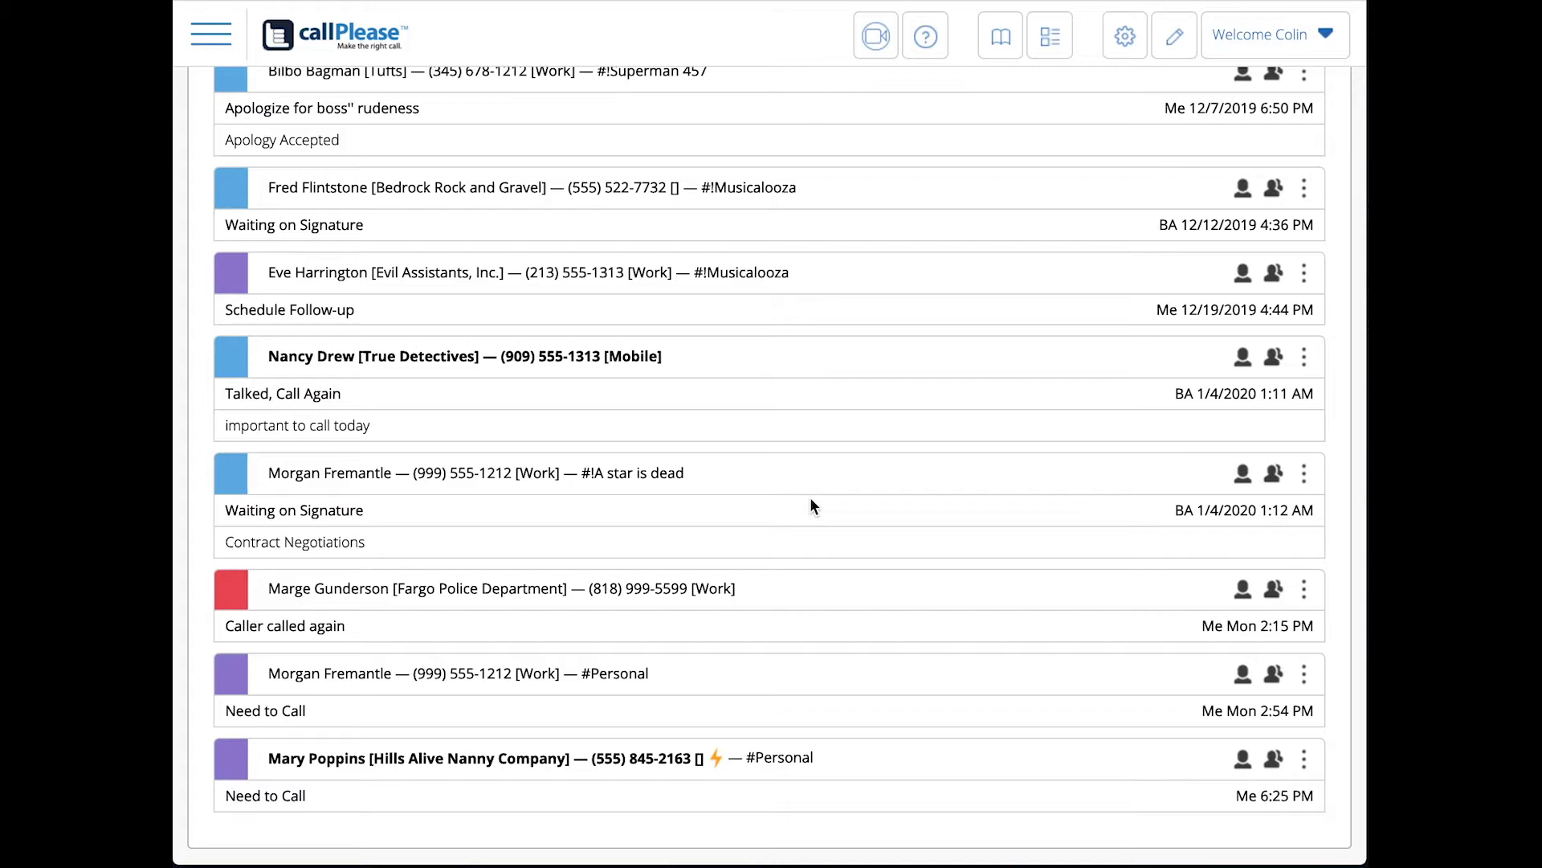
{"action": "scroll", "coordinate": [810, 505], "scroll_direction": "up", "scroll_amount": 3}
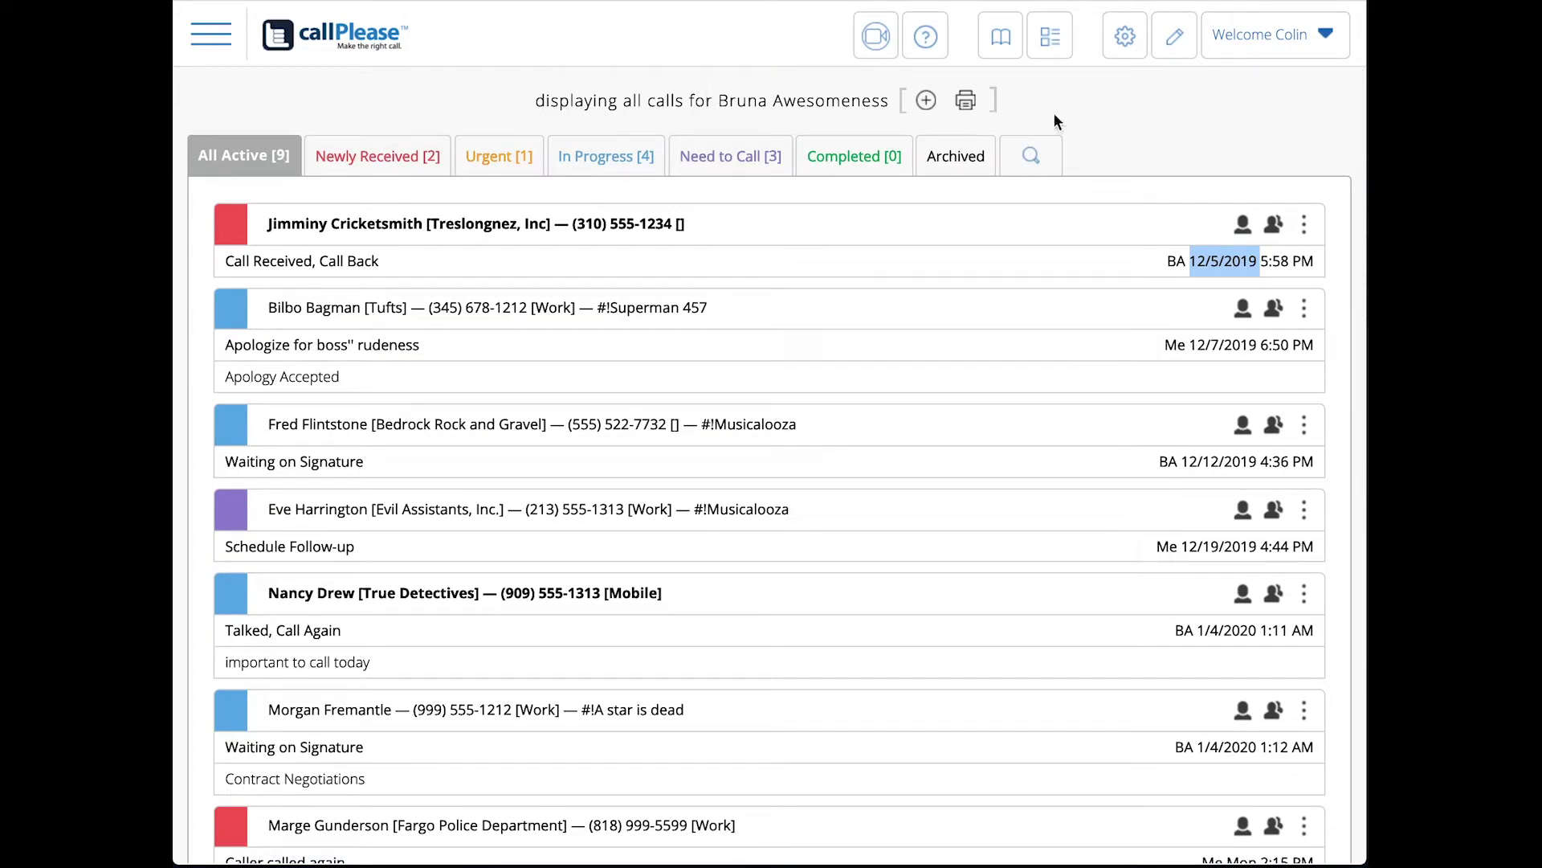
{"action": "left_click", "coordinate": [1053, 121]}
{"action": "scroll", "coordinate": [578, 558], "scroll_direction": "down", "scroll_amount": 1}
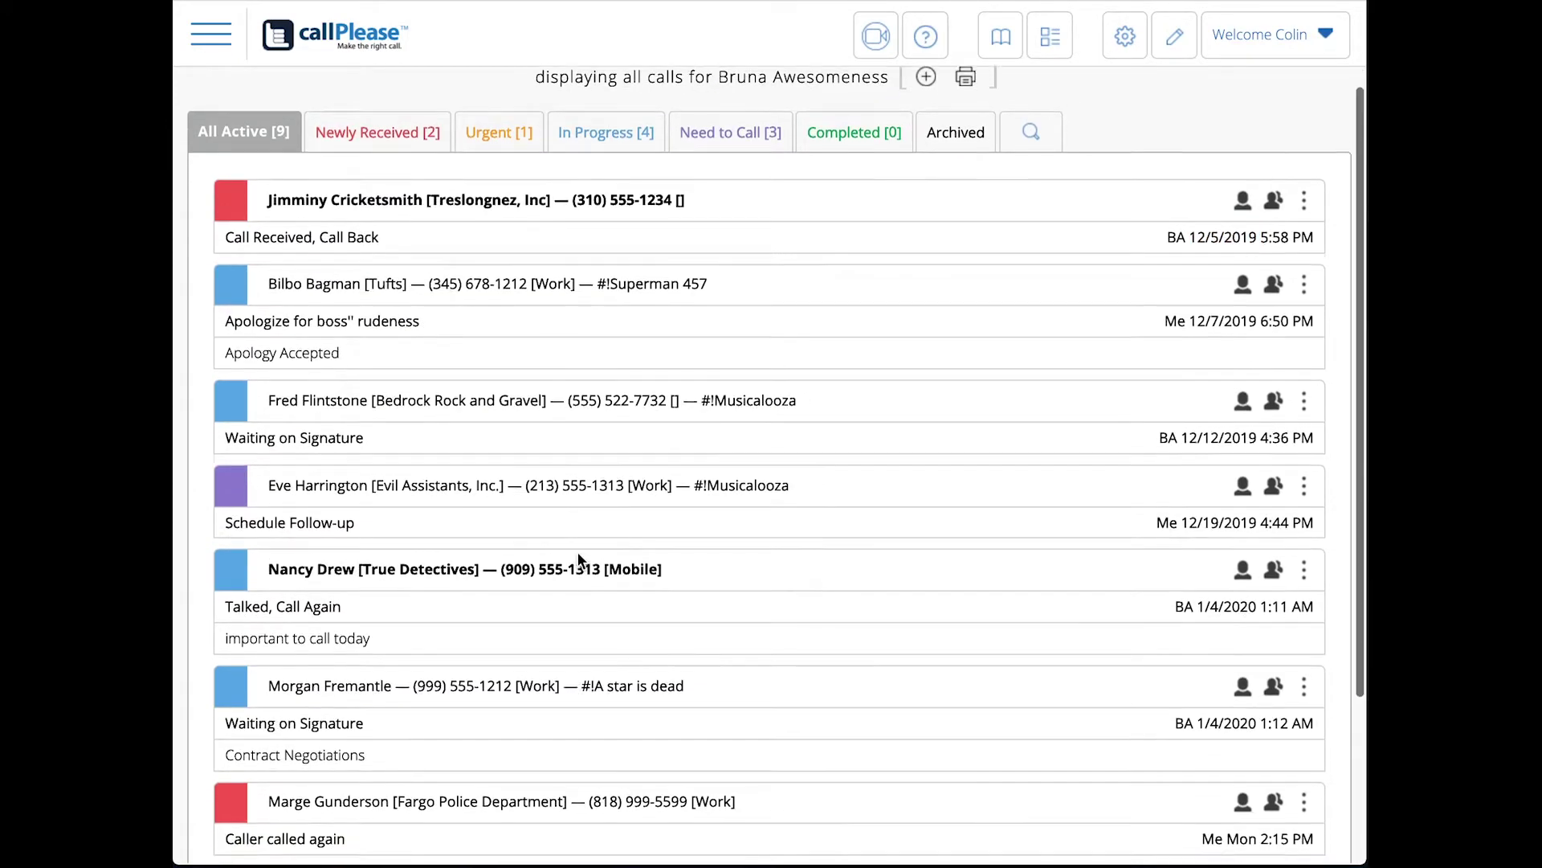
{"action": "scroll", "coordinate": [578, 558], "scroll_direction": "up", "scroll_amount": 1}
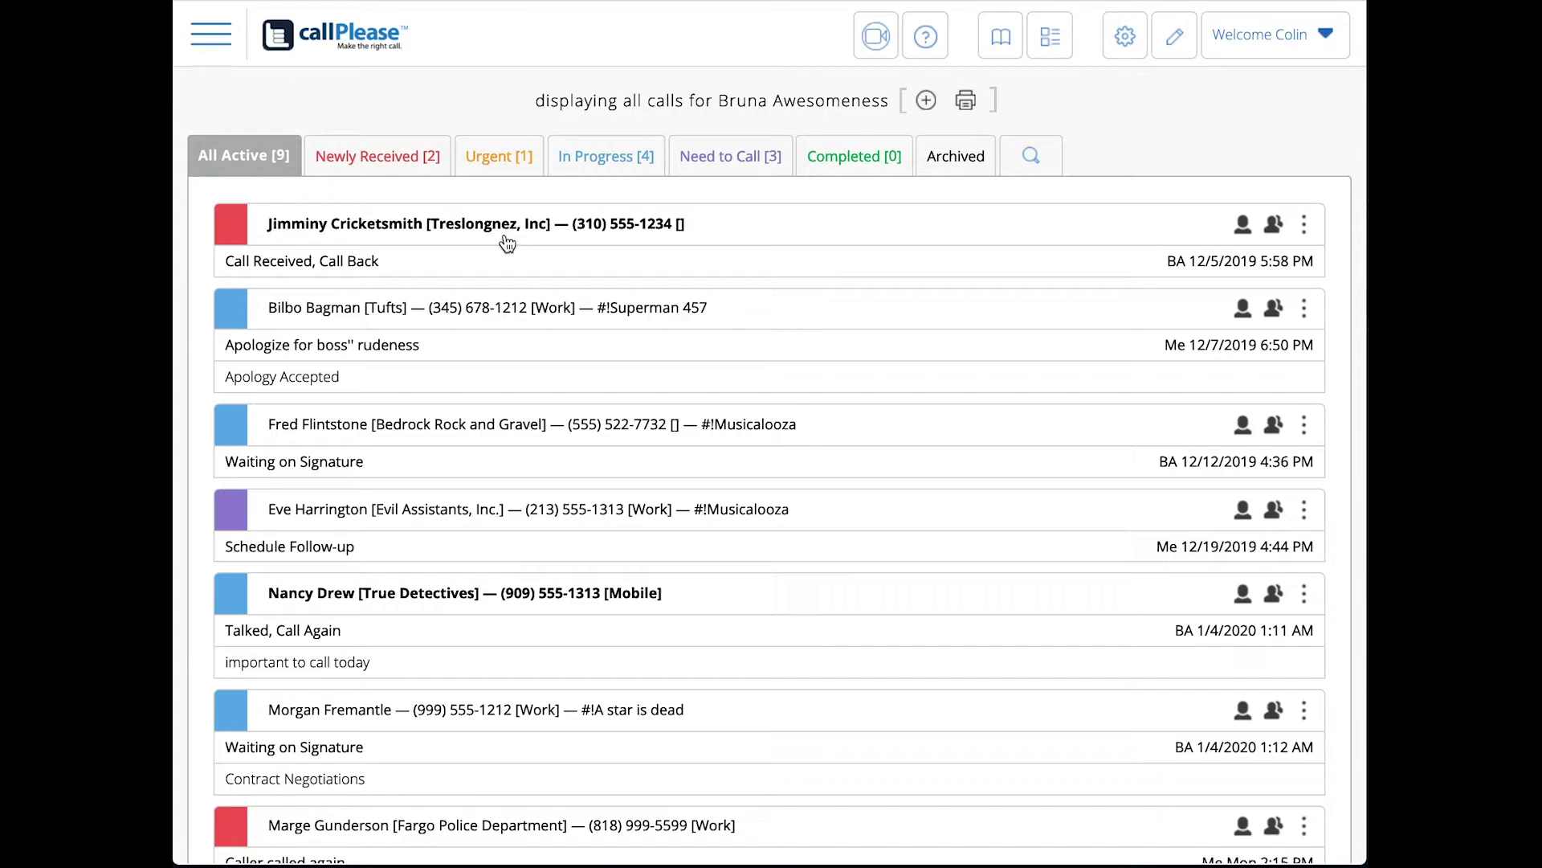
Check the Newly Received and In Progress filters, return to All Active, and open the account menu
{"action": "left_click", "coordinate": [390, 160]}
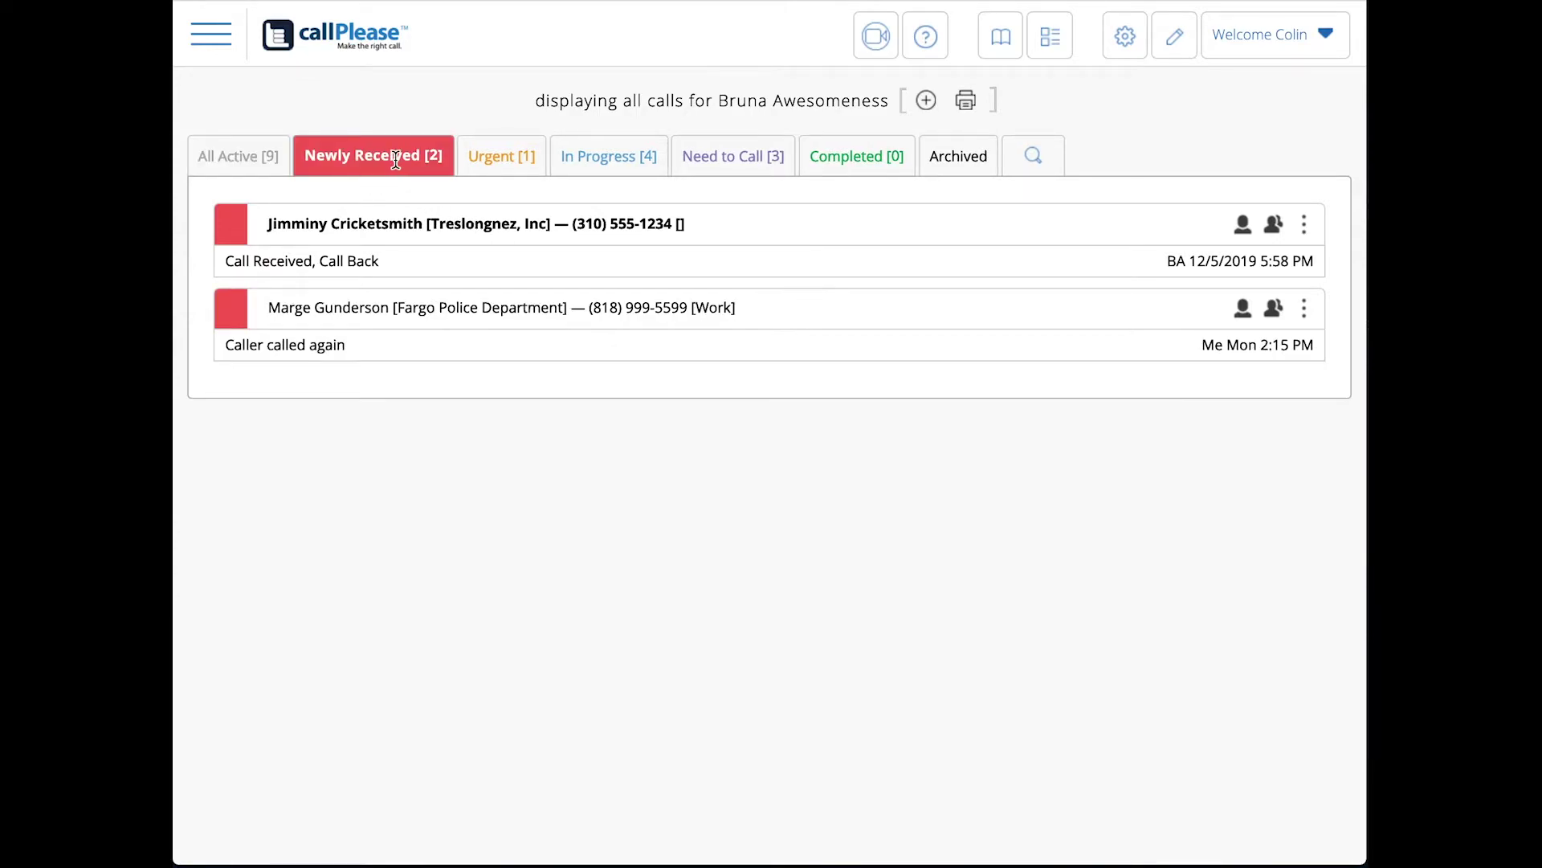
{"action": "left_click", "coordinate": [615, 154]}
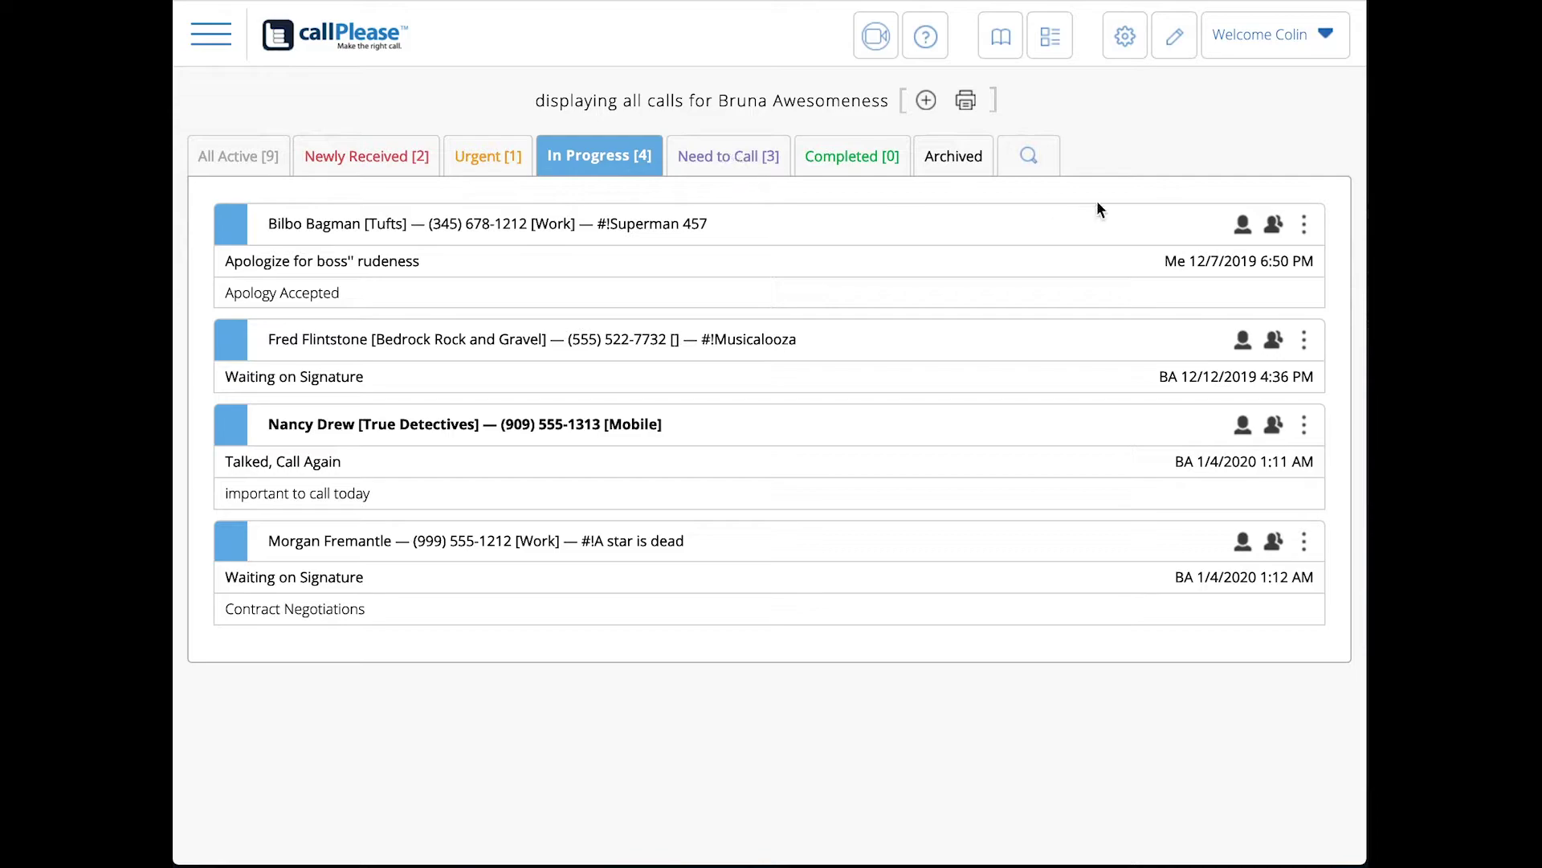
{"action": "left_click", "coordinate": [229, 155]}
{"action": "left_click", "coordinate": [1301, 38]}
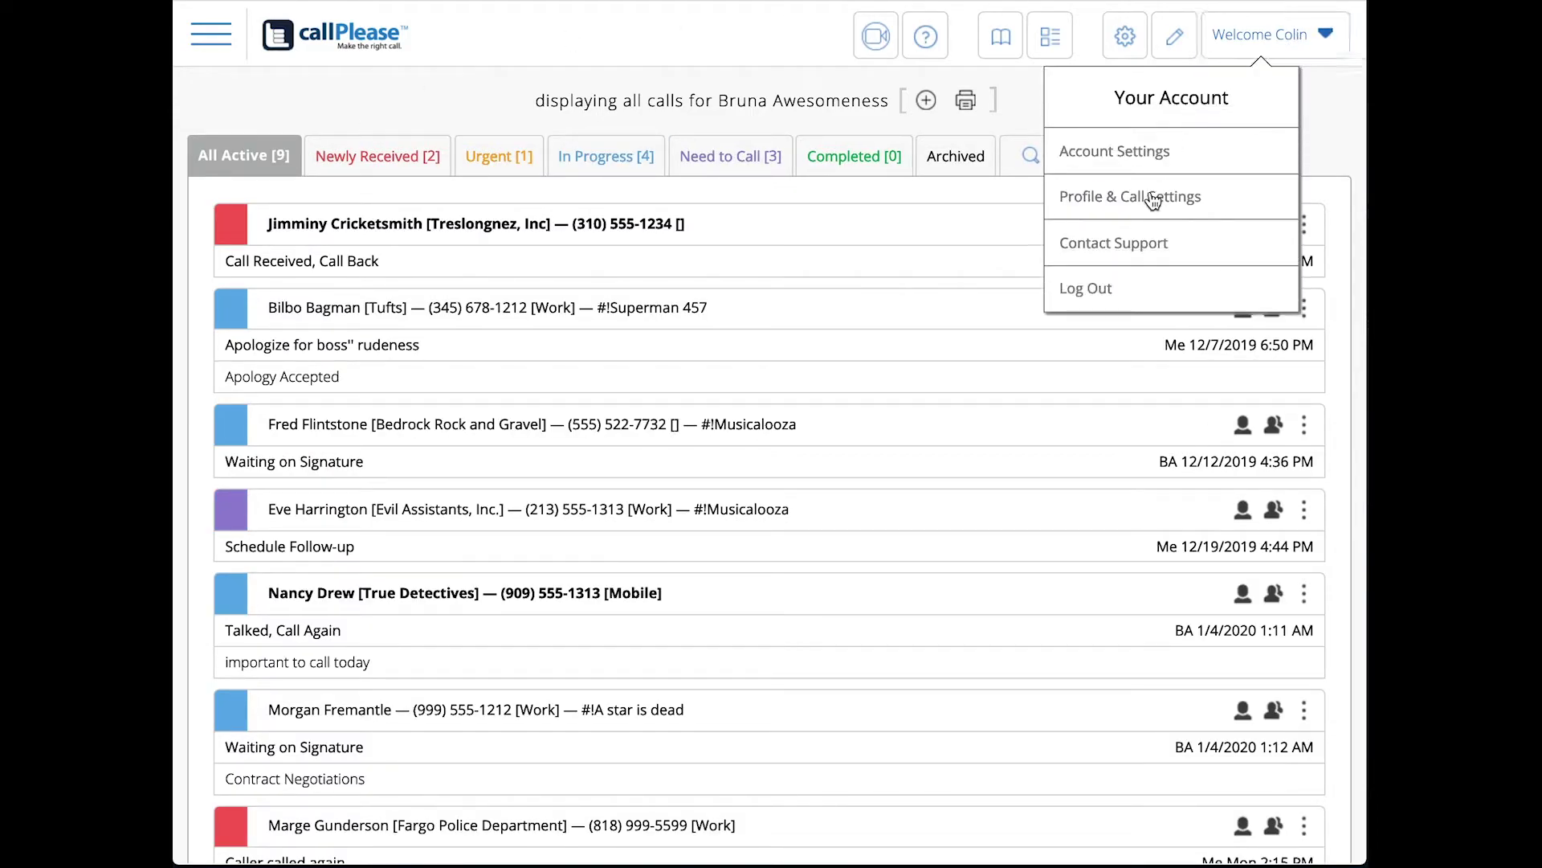
Change Call Sorting to Date, Descending and update the profile
{"action": "left_click", "coordinate": [1125, 202]}
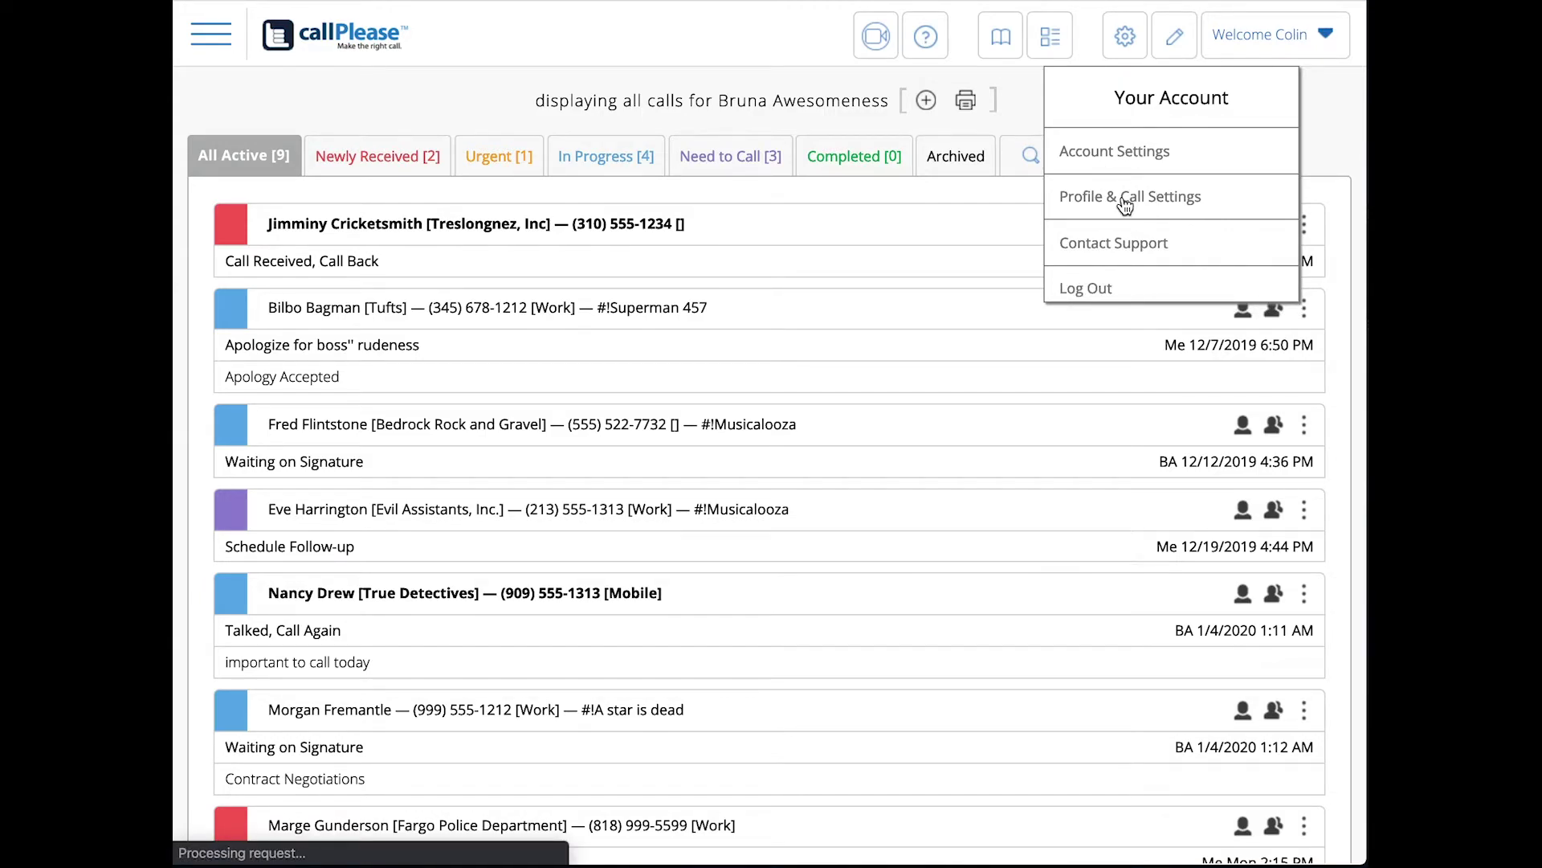
{"action": "left_click", "coordinate": [458, 357]}
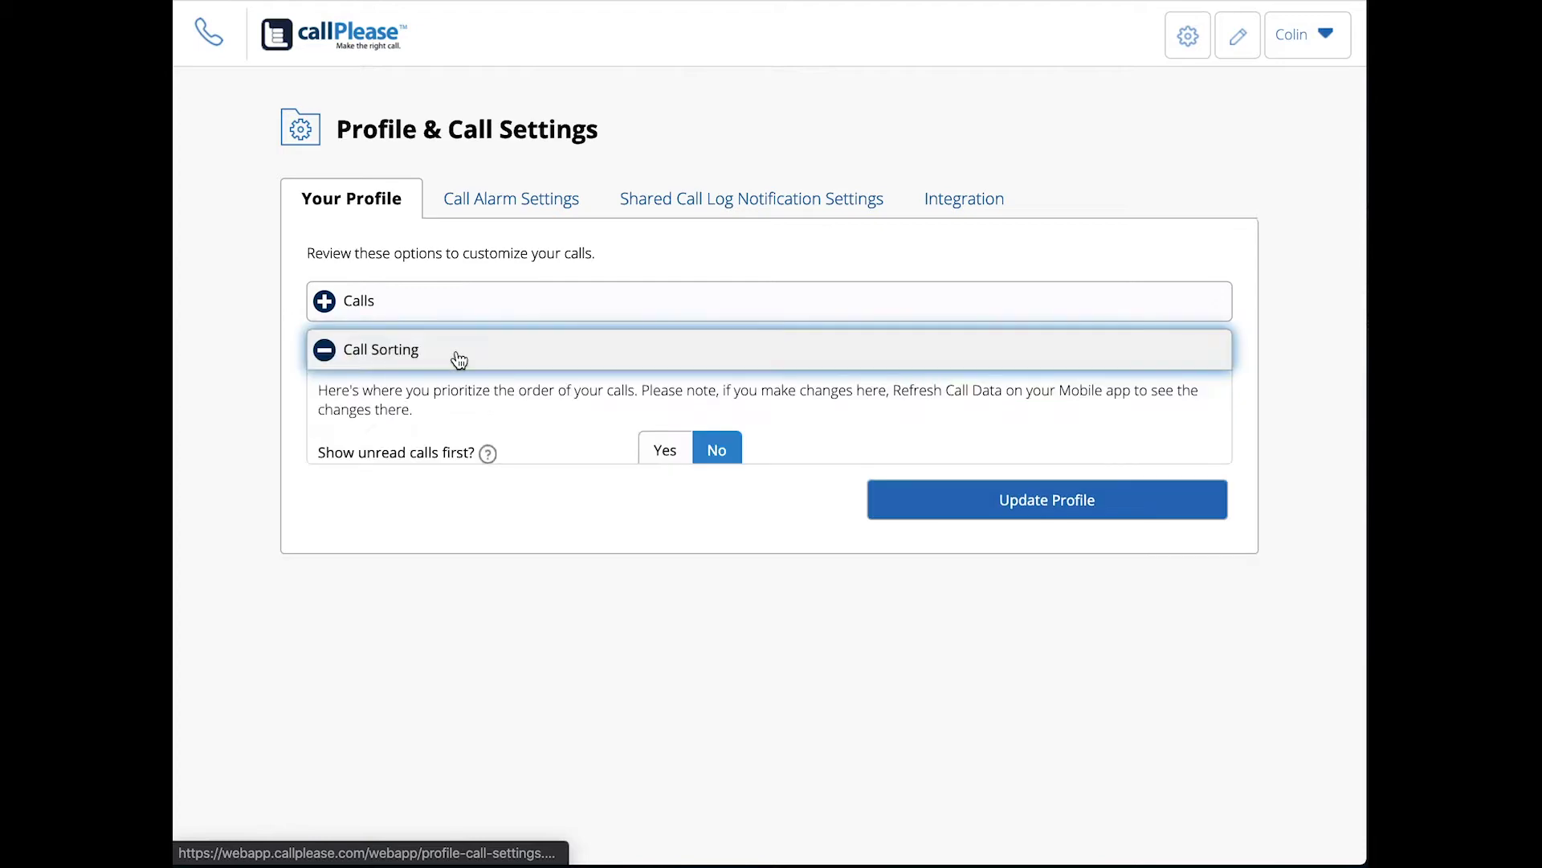
{"action": "left_click", "coordinate": [662, 580]}
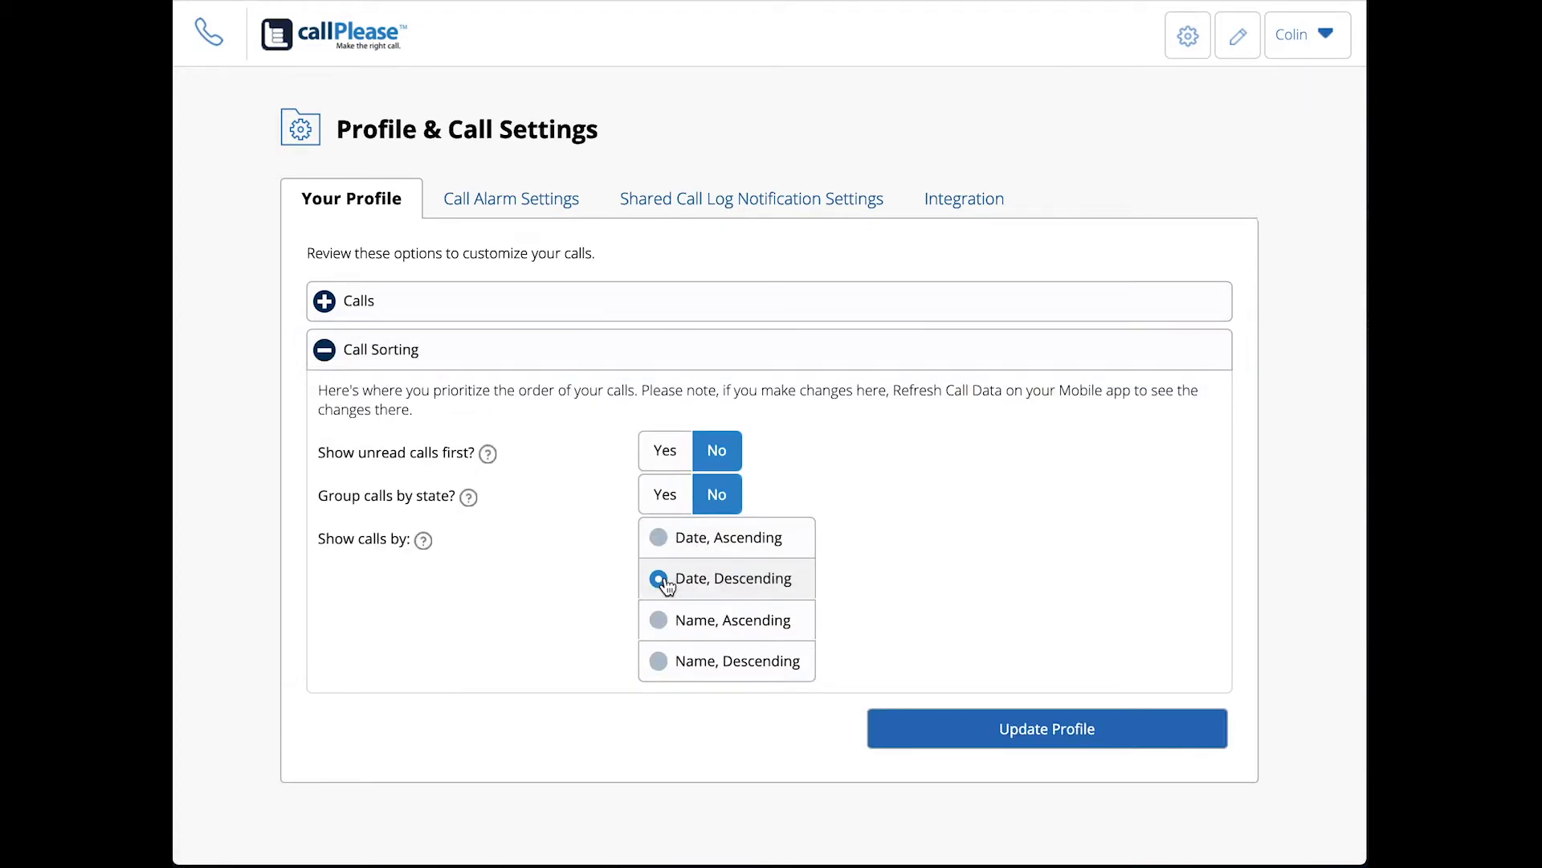
{"action": "left_click", "coordinate": [932, 728]}
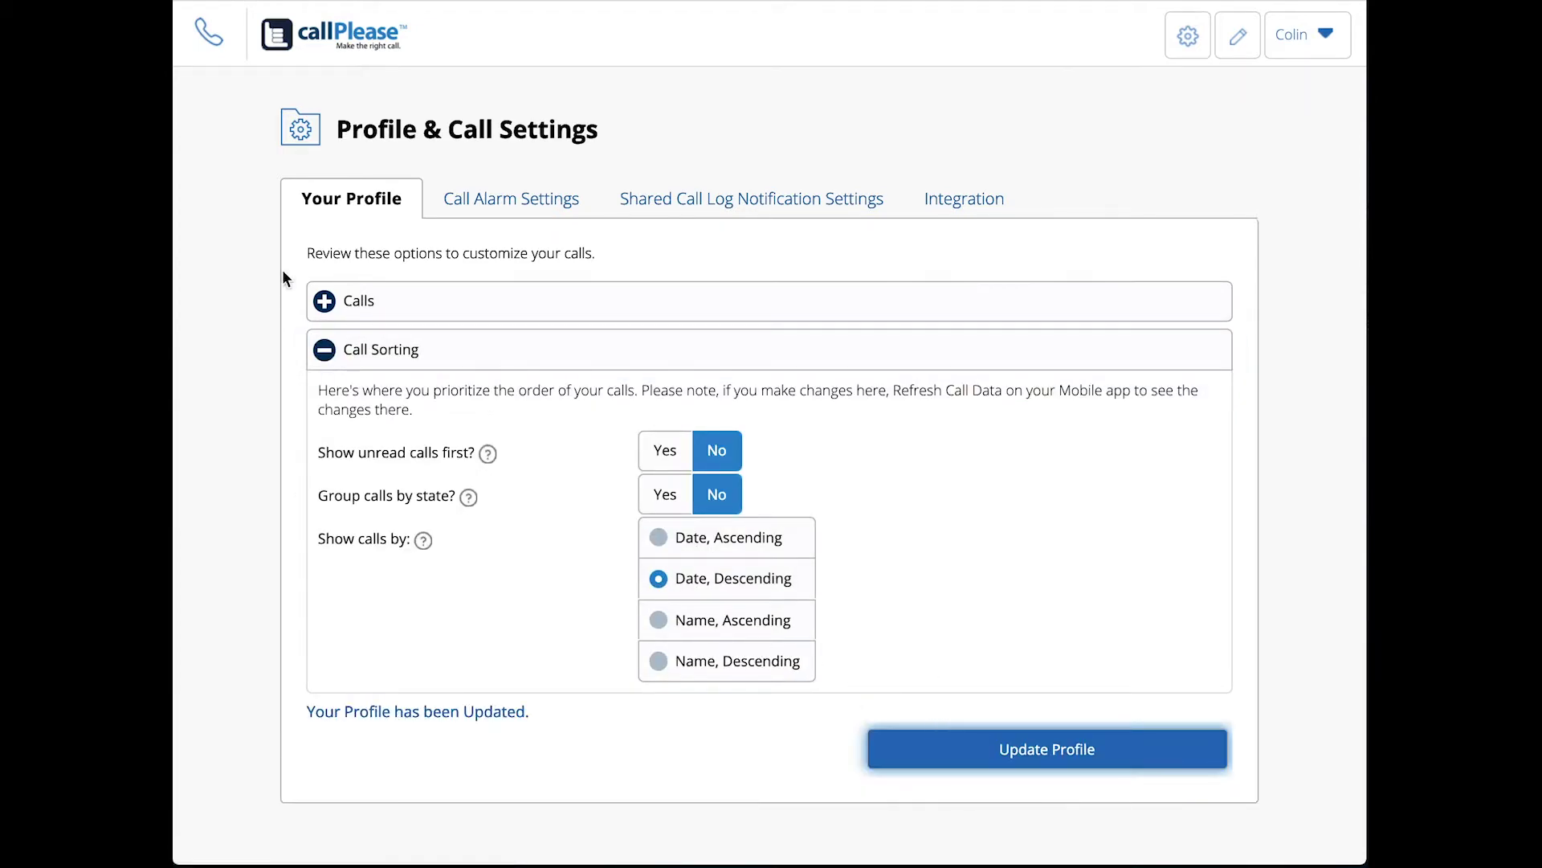
Return to the calls and scroll to confirm the newest-first order down to 12/5/2019
{"action": "left_click", "coordinate": [225, 37]}
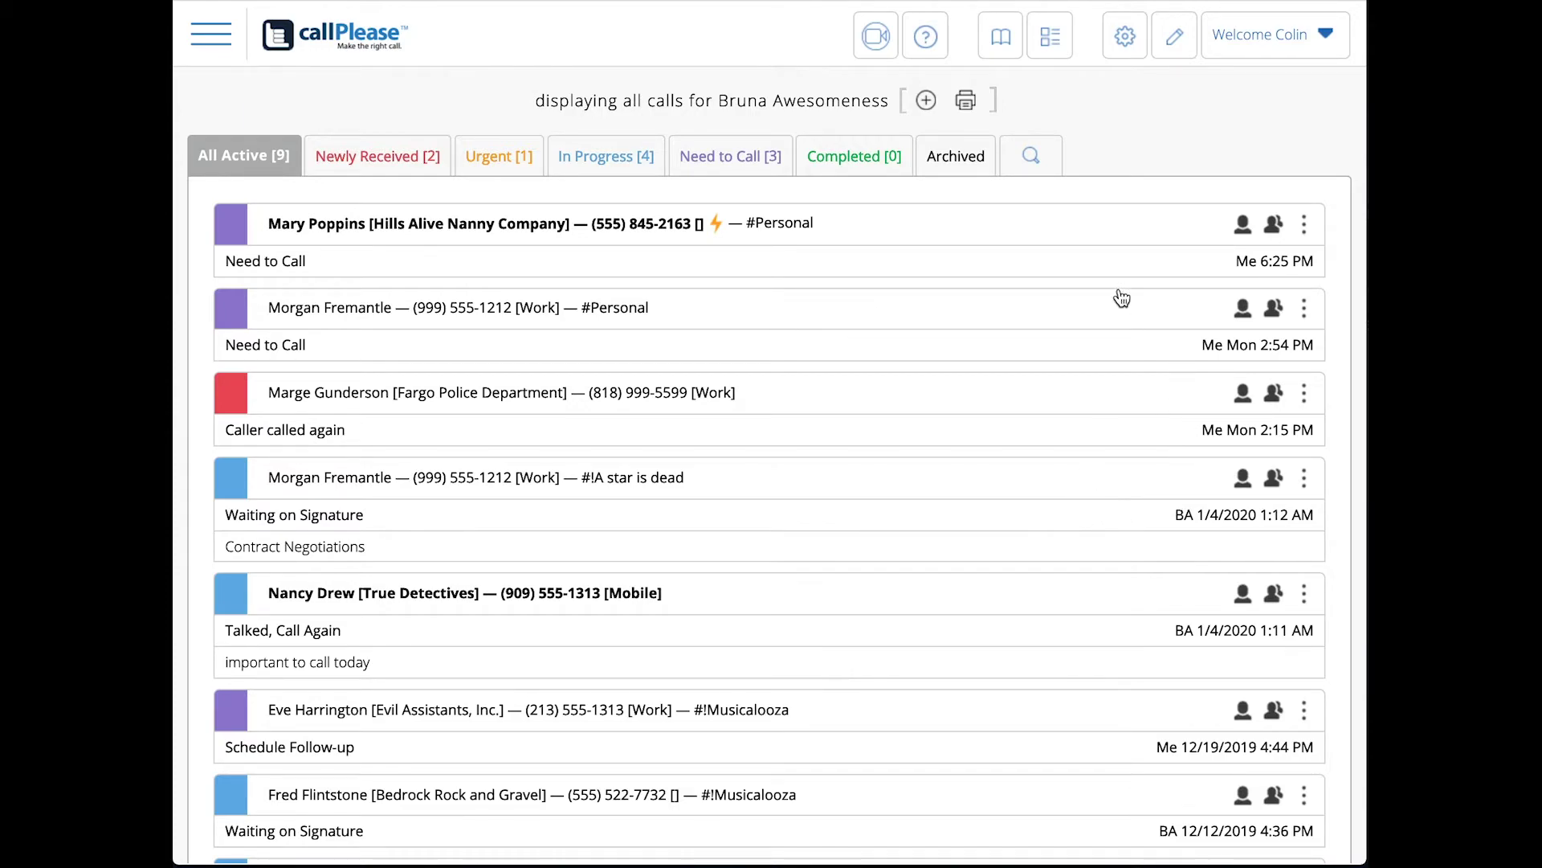
{"action": "scroll", "coordinate": [1091, 540], "scroll_direction": "down", "scroll_amount": 3}
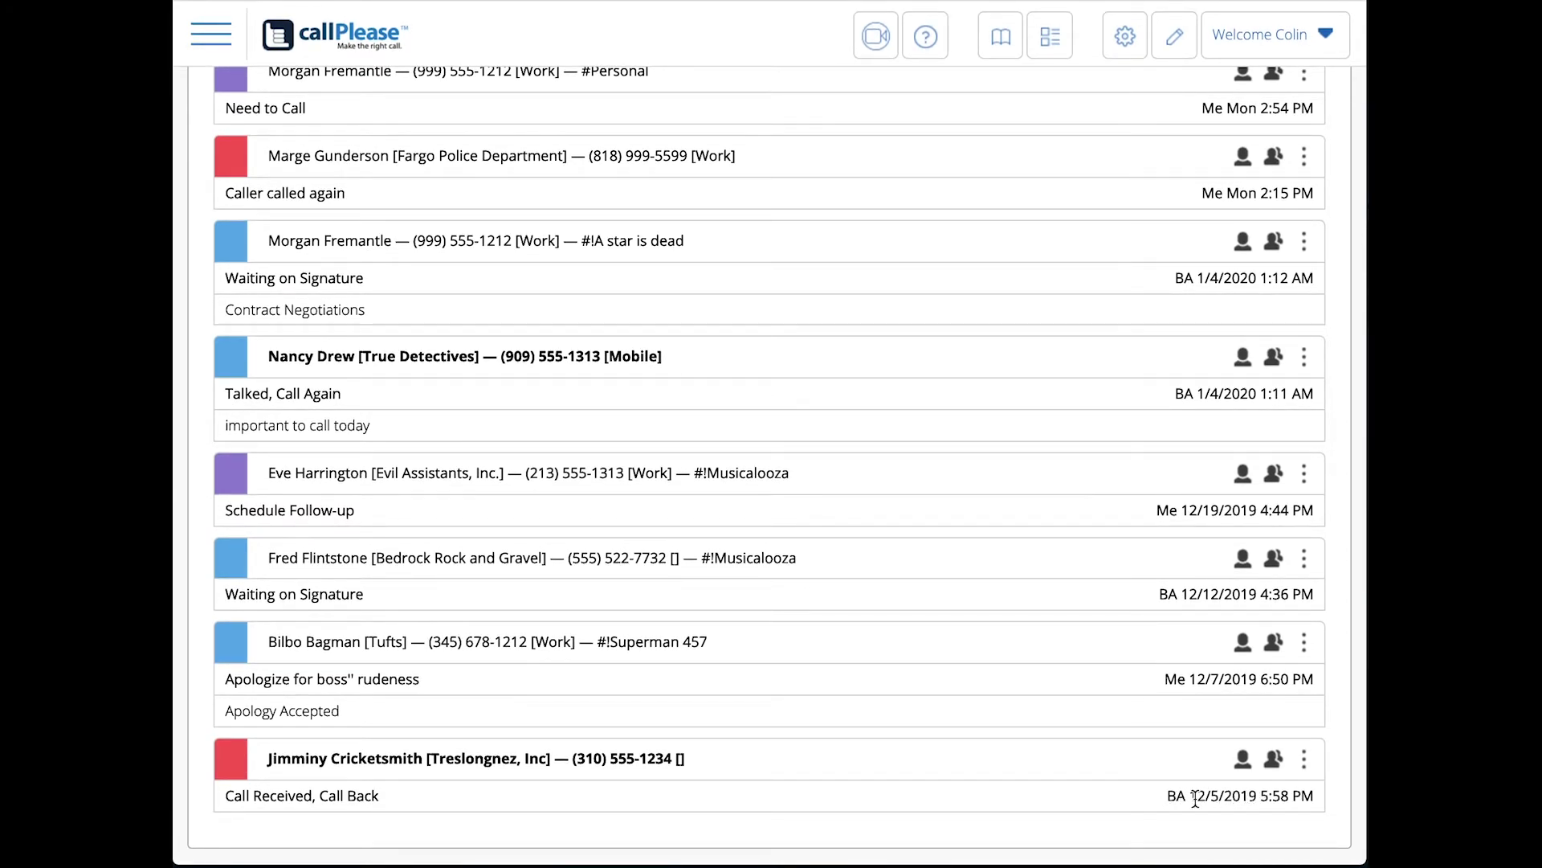
{"action": "scroll", "coordinate": [1196, 798], "scroll_direction": "up", "scroll_amount": 3}
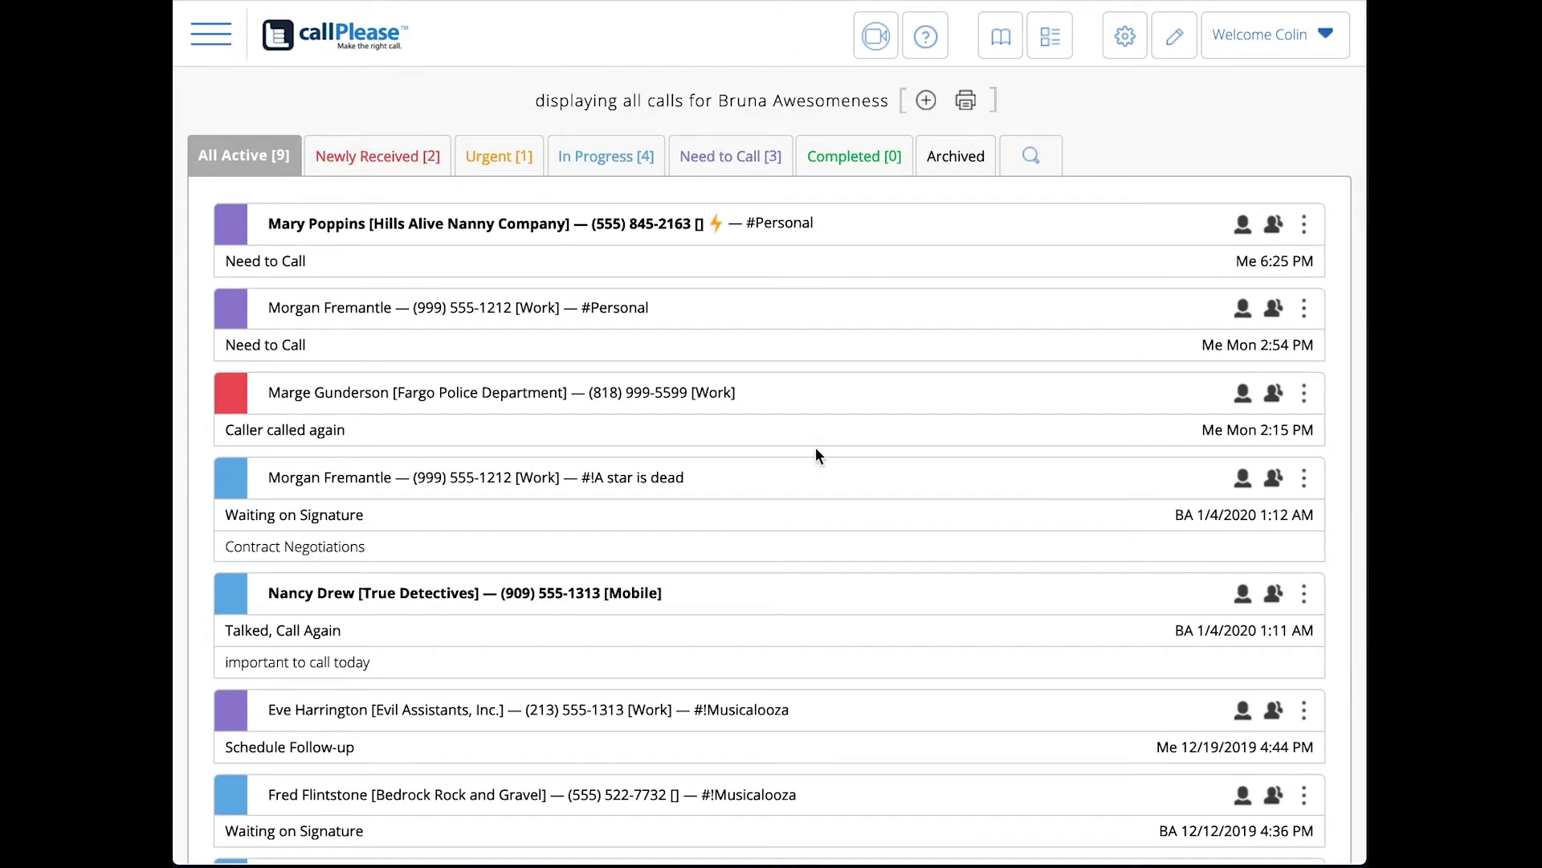
{"action": "scroll", "coordinate": [823, 456], "scroll_direction": "down", "scroll_amount": 3}
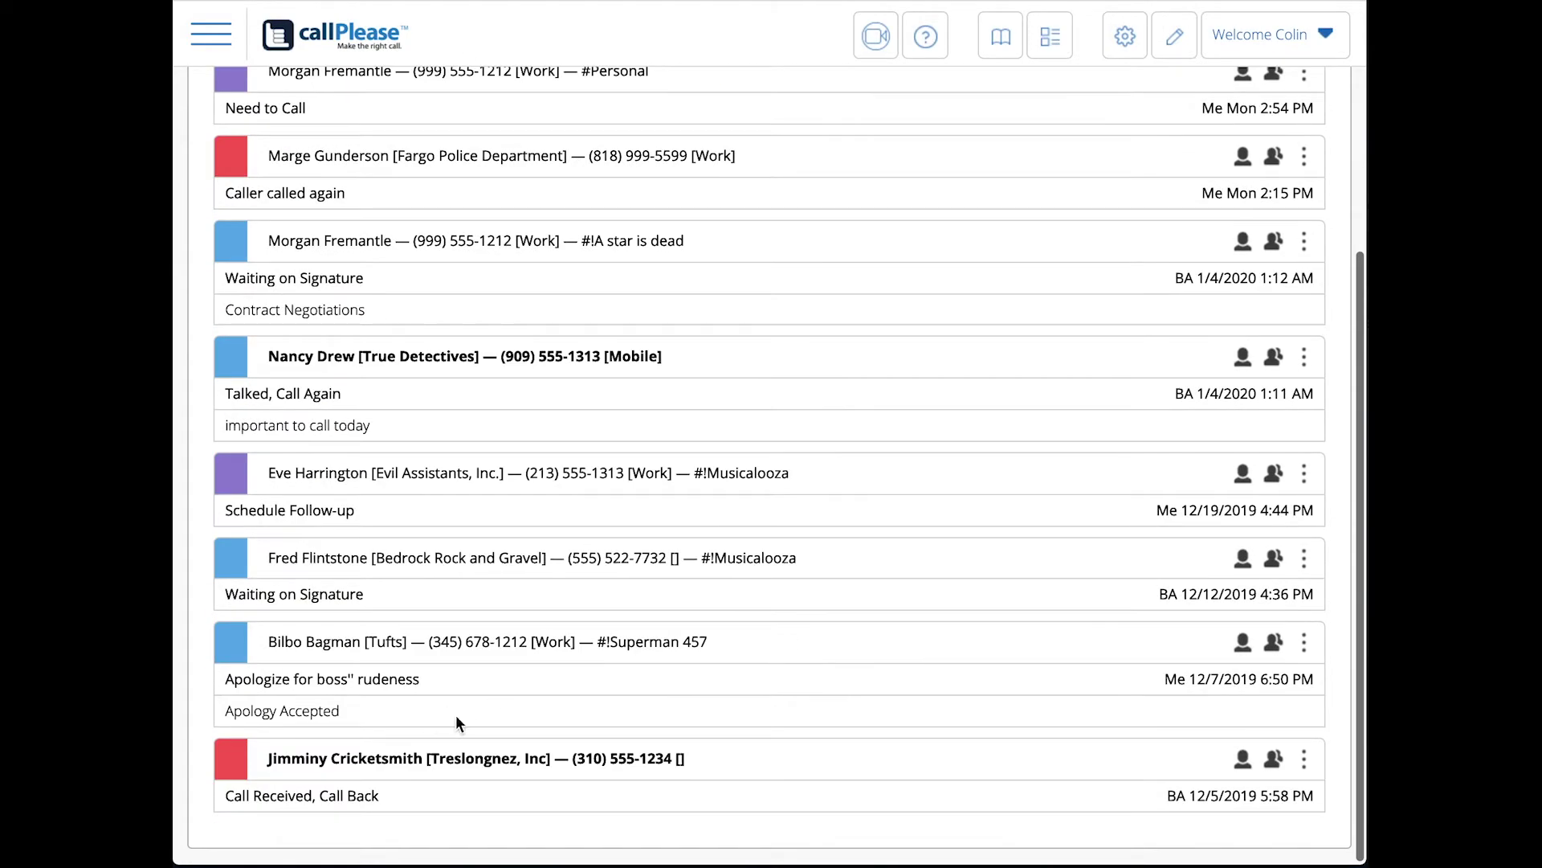
{"action": "scroll", "coordinate": [870, 413], "scroll_direction": "up", "scroll_amount": 3}
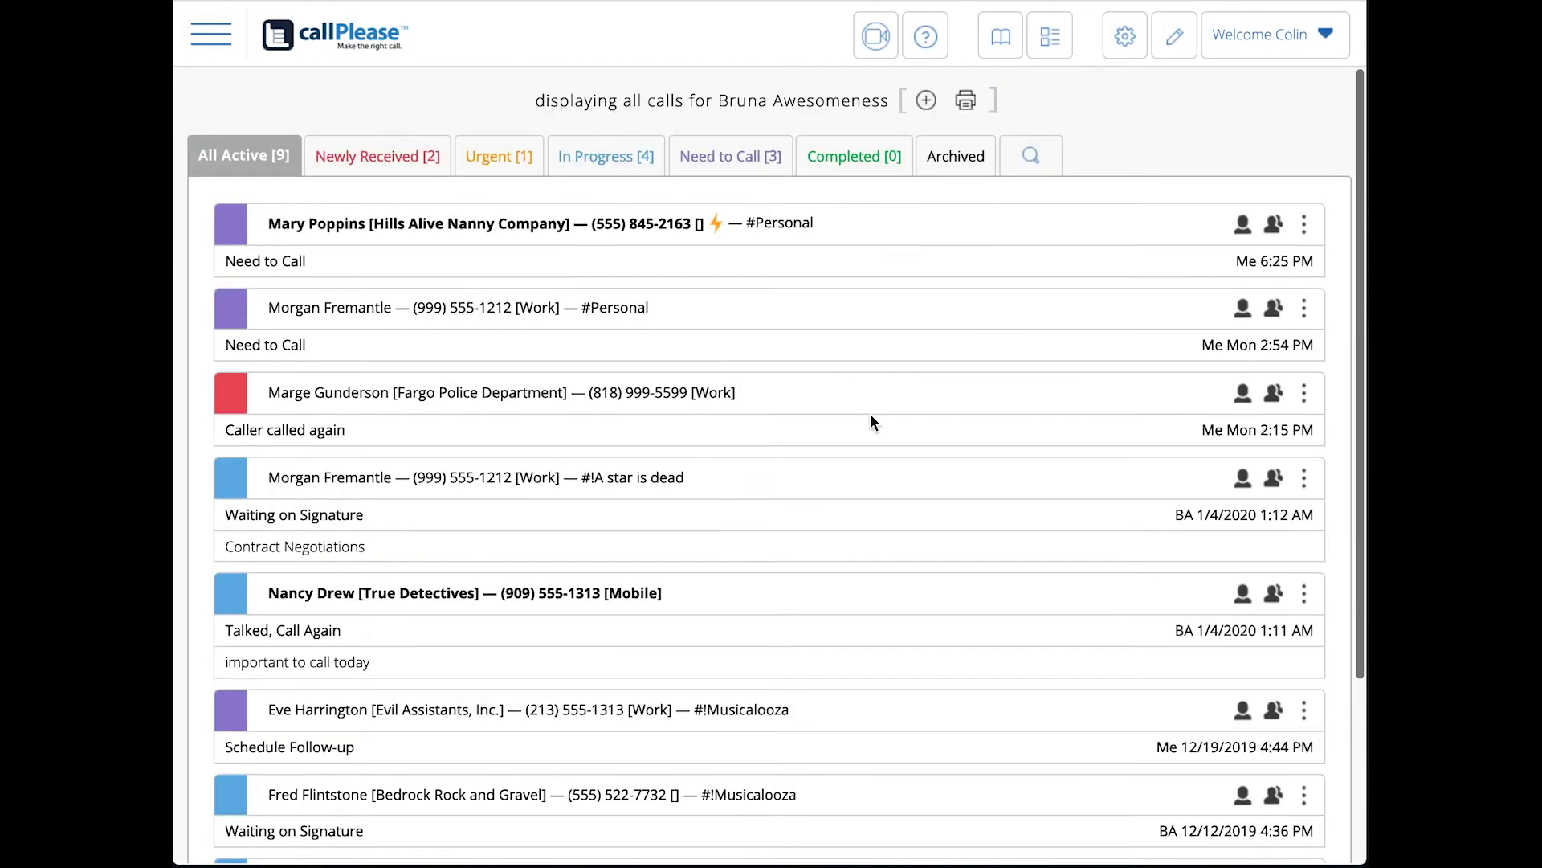
Set Call Sorting to Name, Ascending, update the profile, and return to the call list
{"action": "left_click", "coordinate": [1286, 53]}
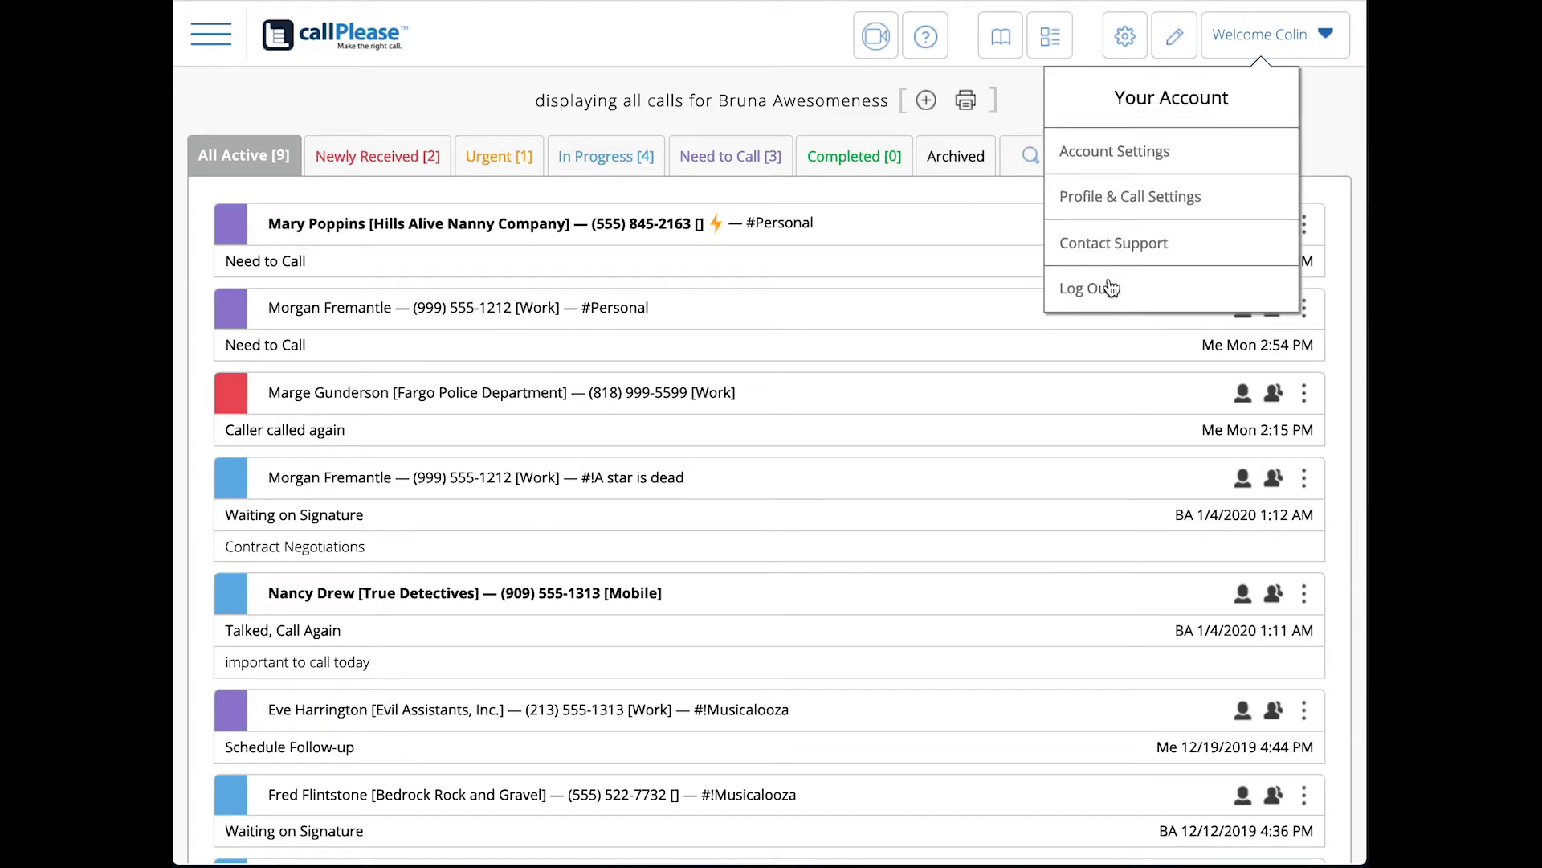
{"action": "left_click", "coordinate": [1120, 200]}
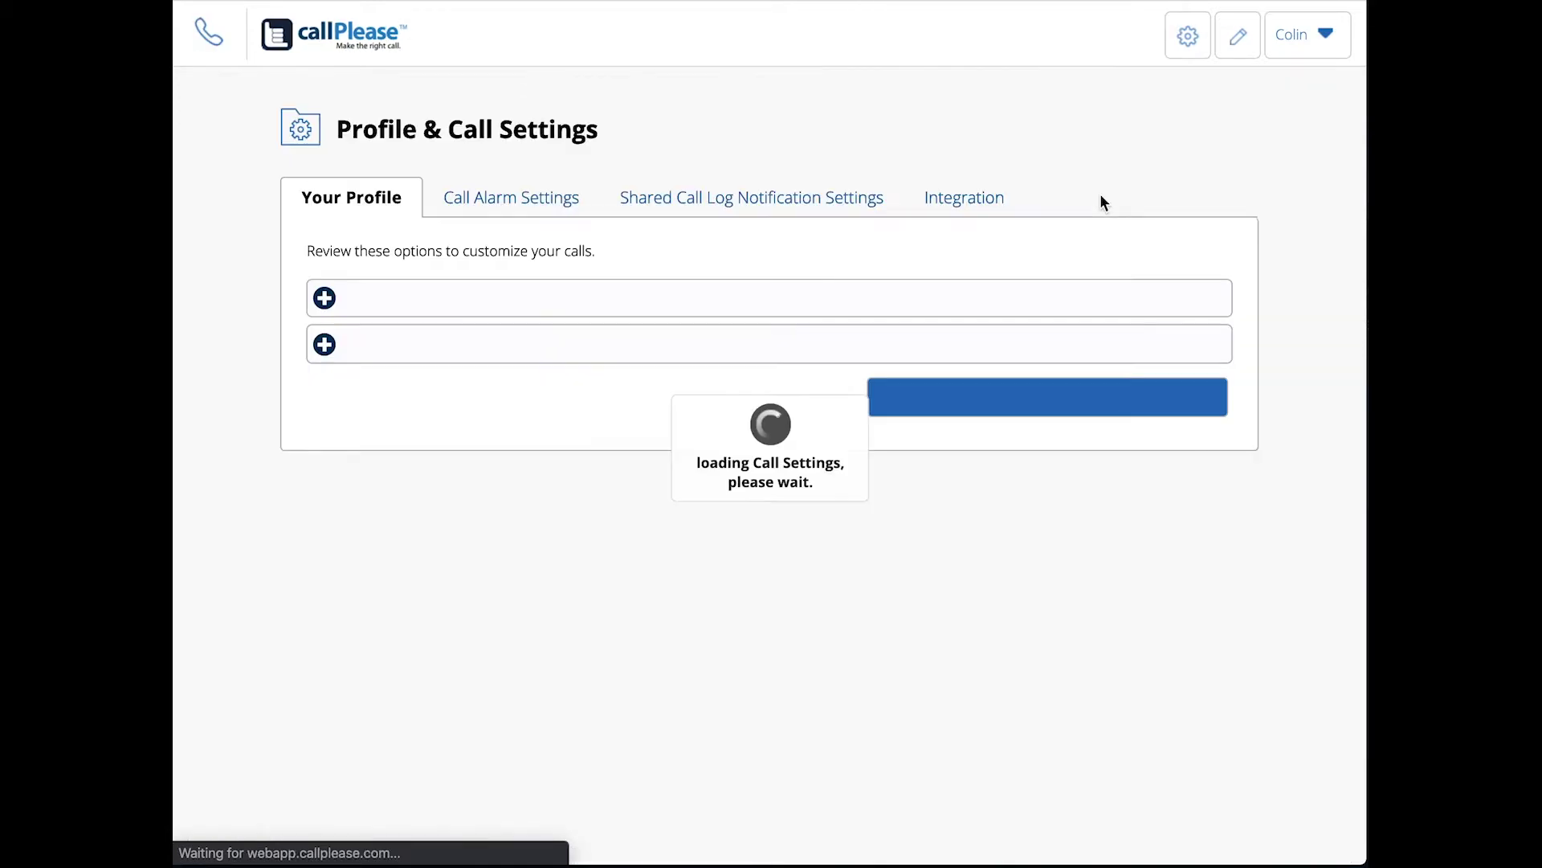
{"action": "left_click", "coordinate": [434, 359]}
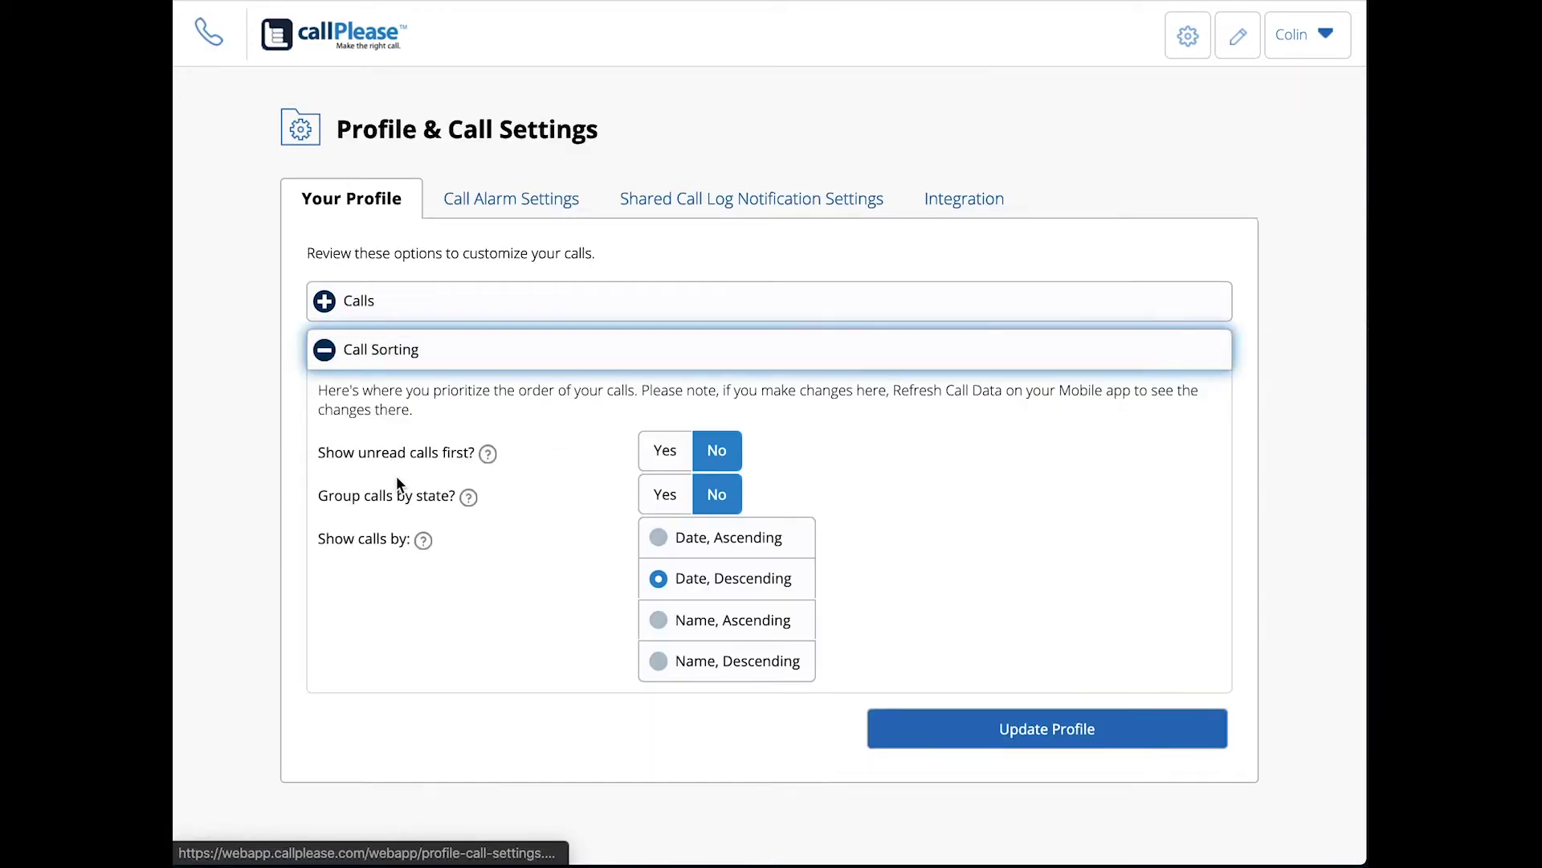
{"action": "left_click", "coordinate": [663, 623]}
{"action": "left_click", "coordinate": [921, 720]}
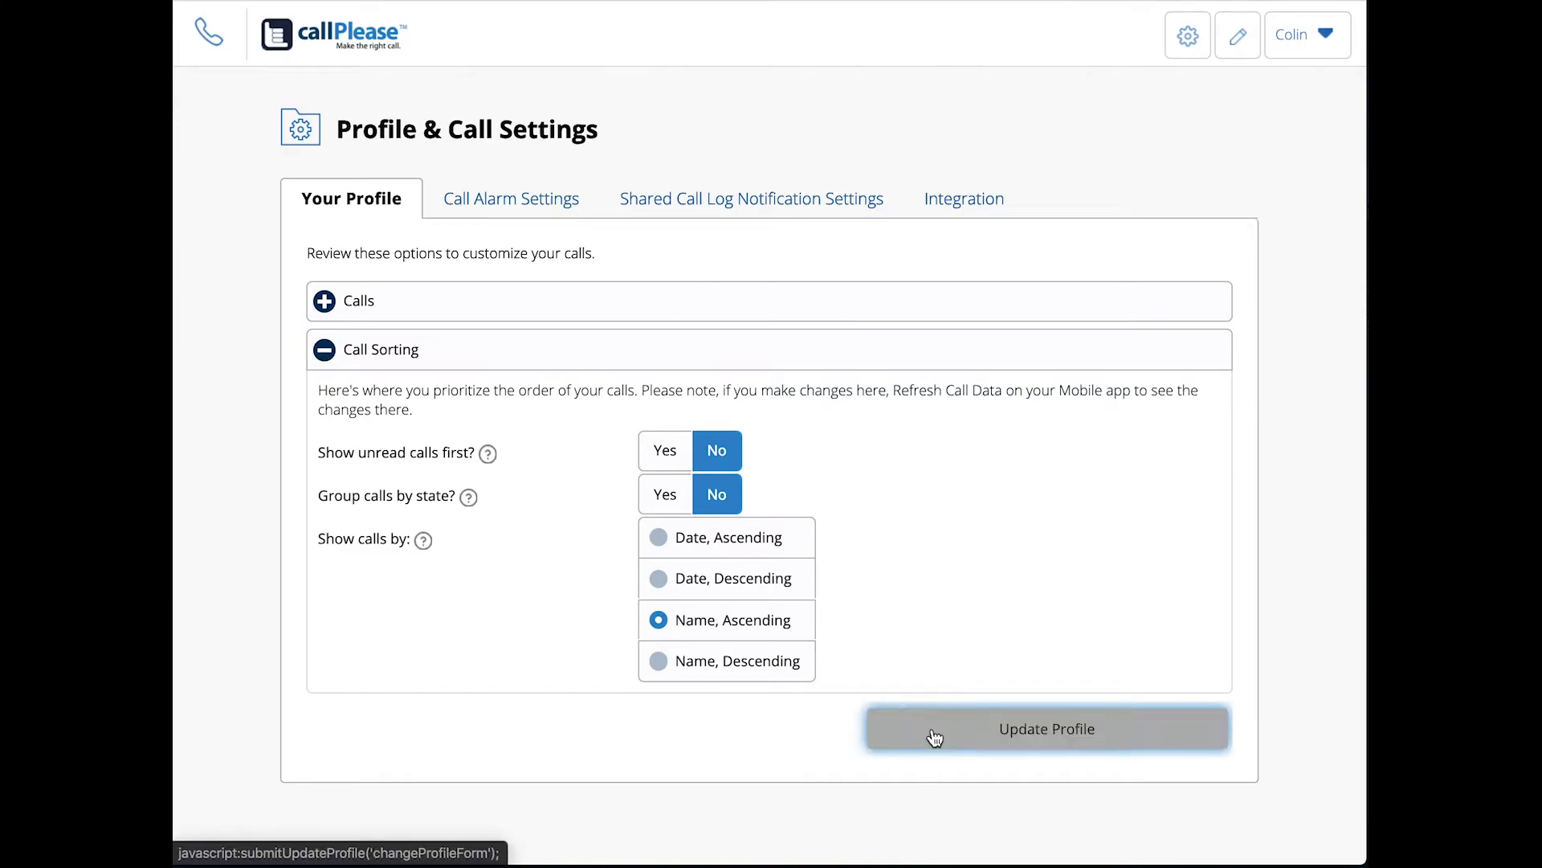
{"action": "left_click", "coordinate": [201, 32]}
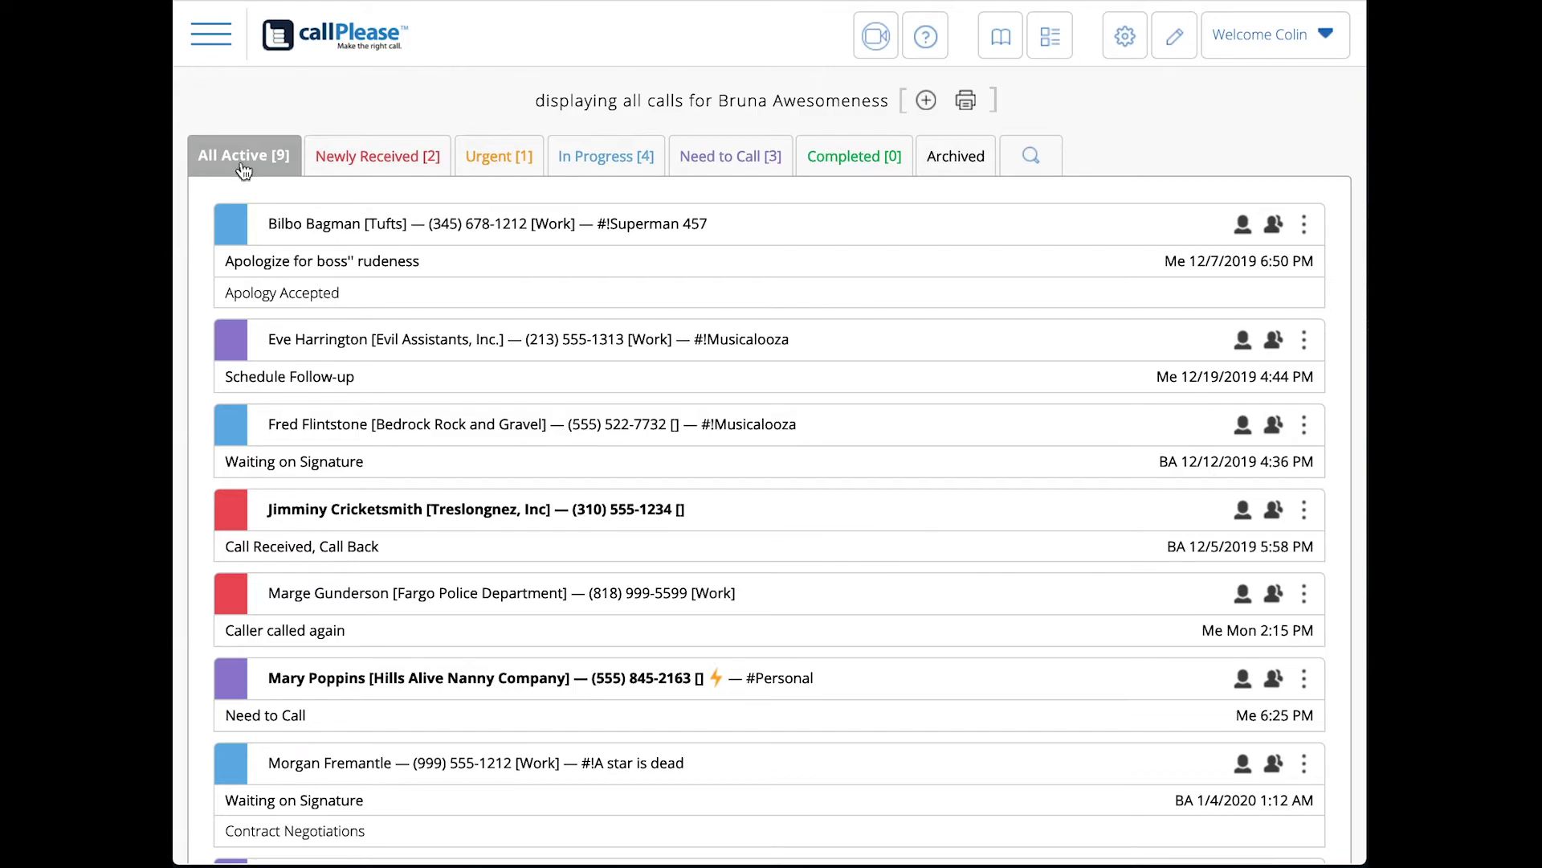
Scroll down and back up through the 9 calls to check the A-to-Z caller order
{"action": "scroll", "coordinate": [291, 237], "scroll_direction": "down", "scroll_amount": 3}
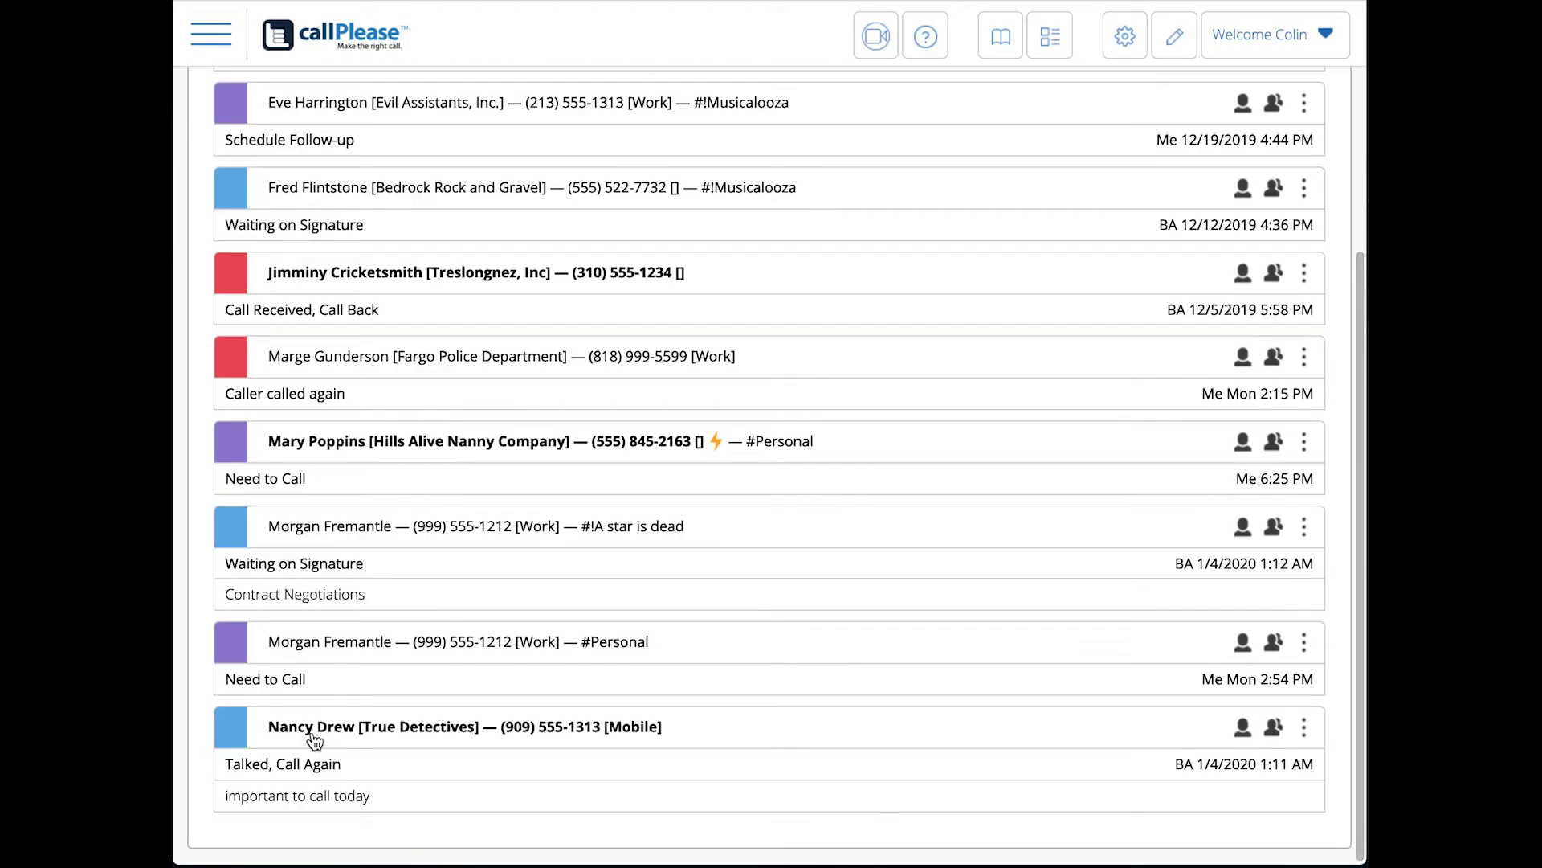
{"action": "scroll", "coordinate": [349, 733], "scroll_direction": "up", "scroll_amount": 3}
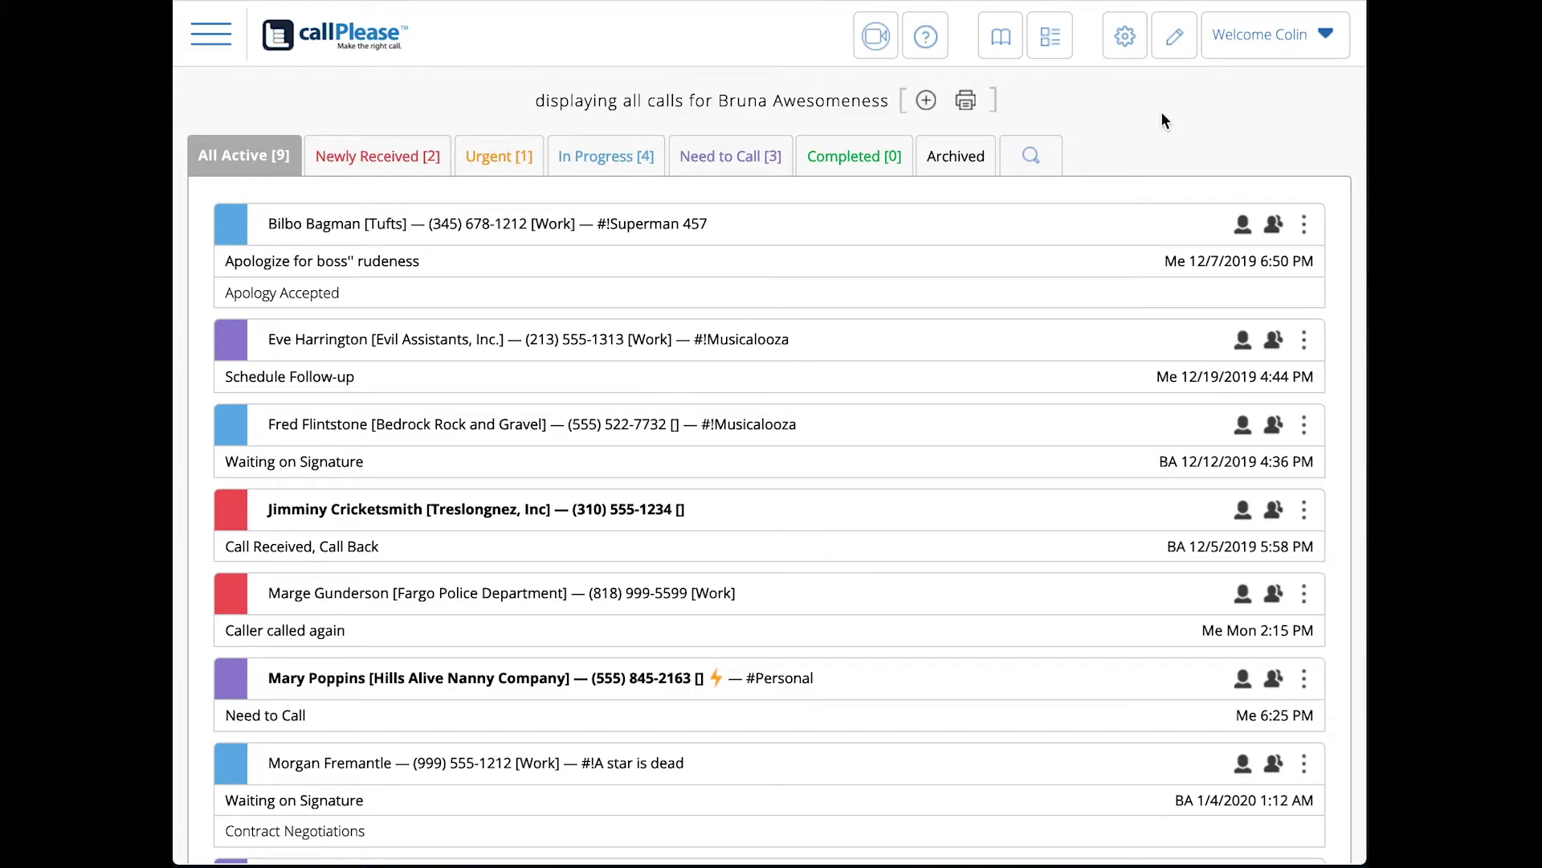
Save Call Sorting as unread first, grouped by state, Date Ascending, then return to calls
{"action": "left_click", "coordinate": [1327, 36]}
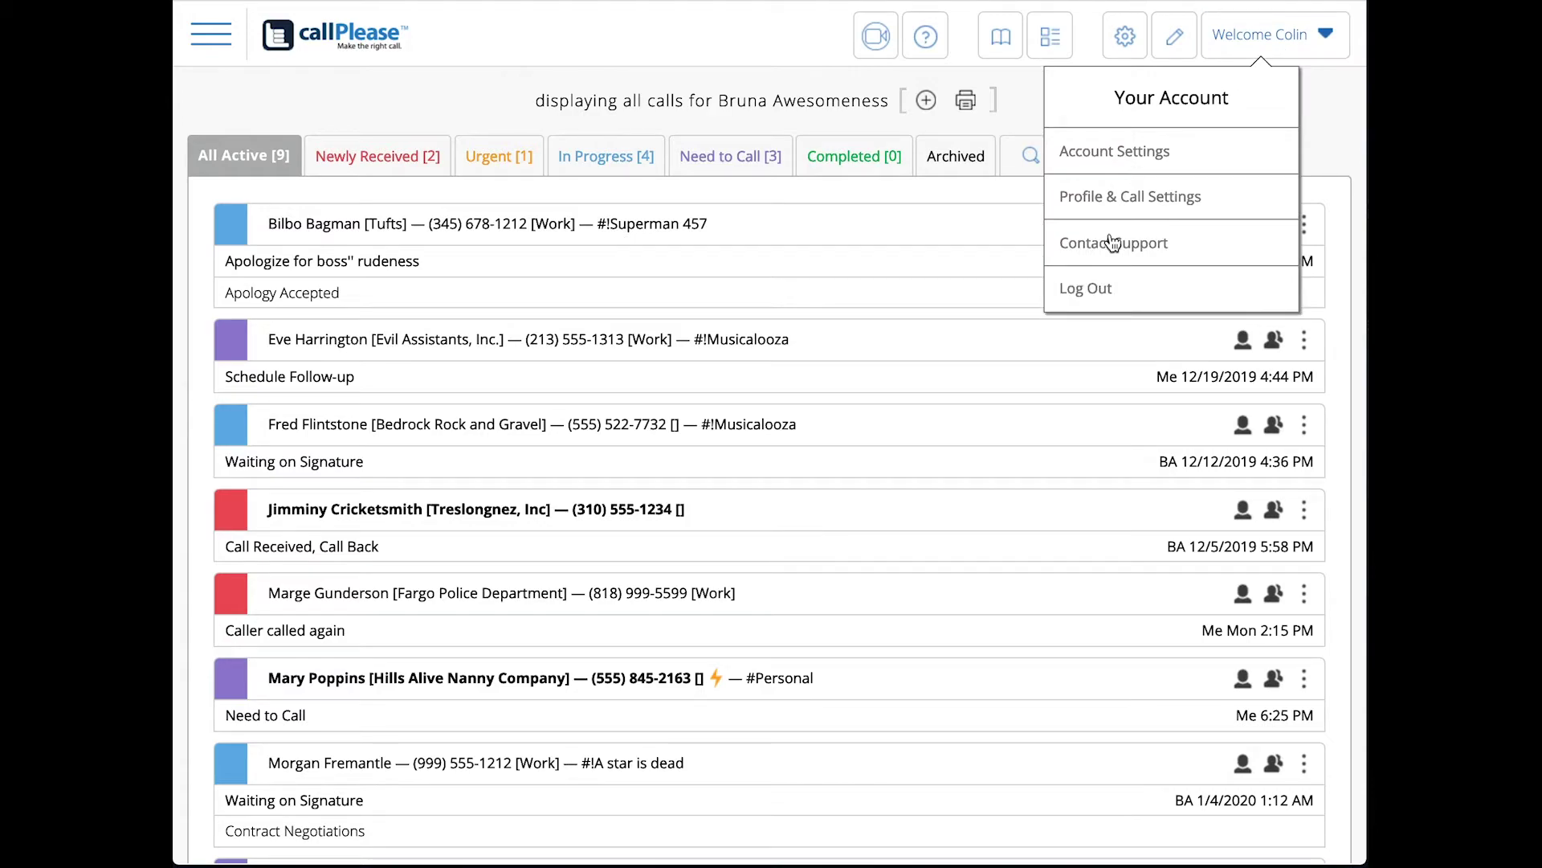
{"action": "left_click", "coordinate": [1104, 201]}
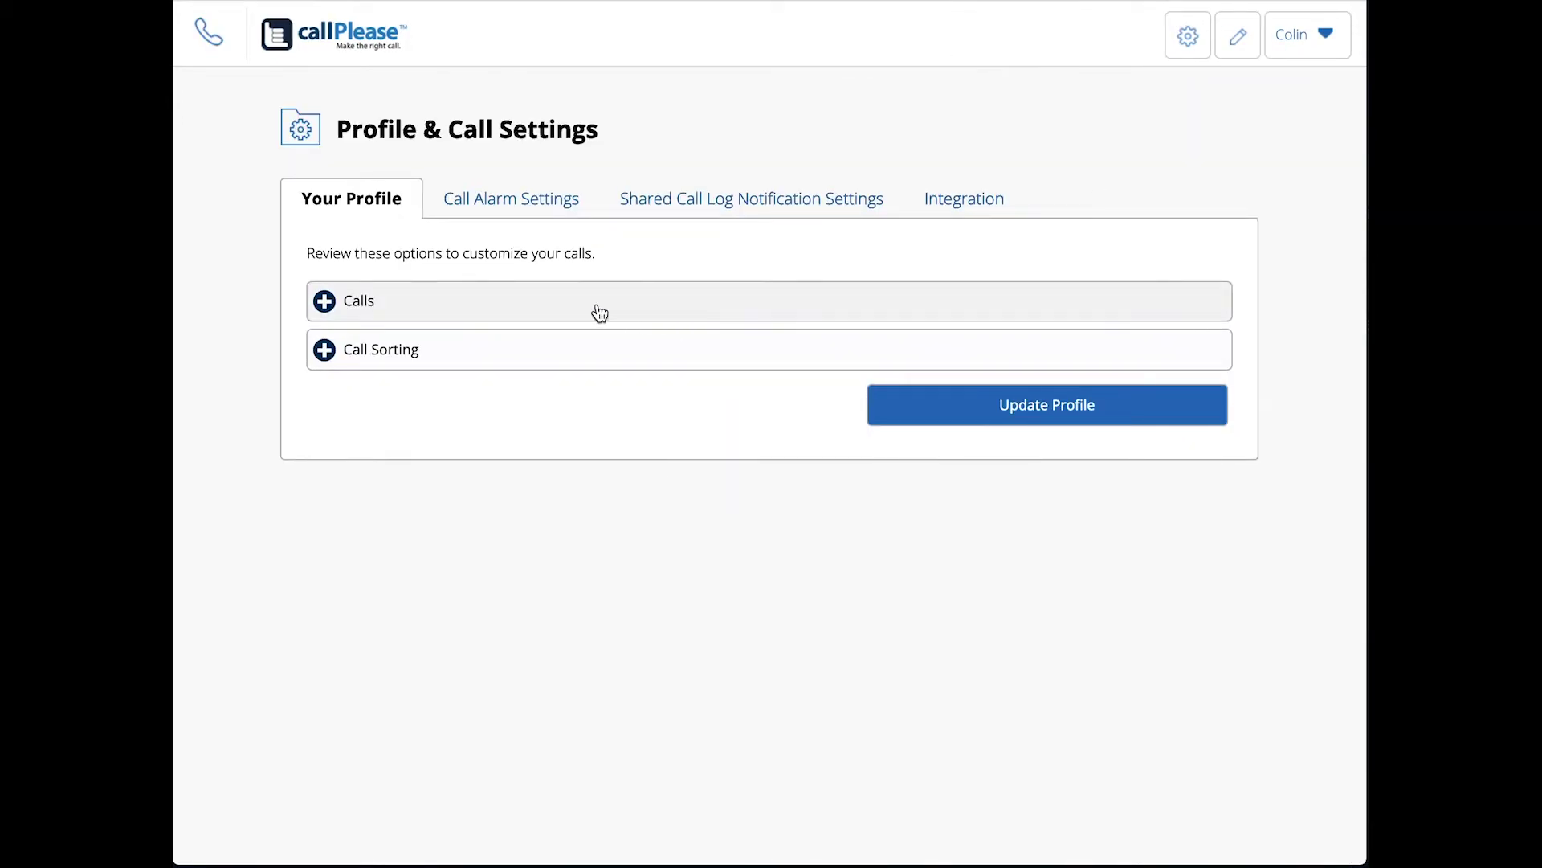
{"action": "left_click", "coordinate": [517, 351]}
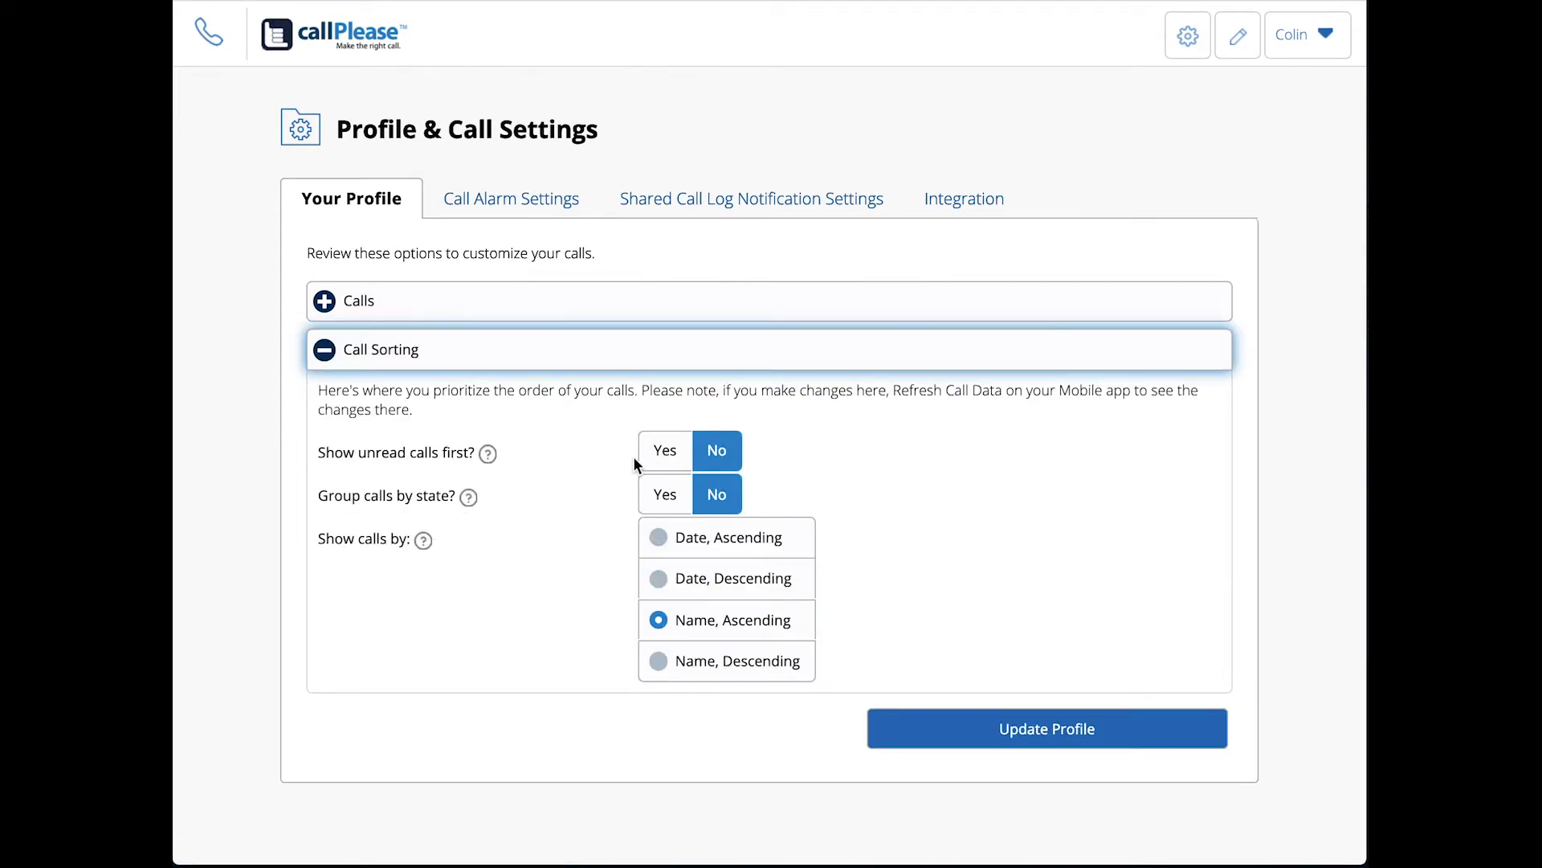
{"action": "left_click", "coordinate": [659, 457]}
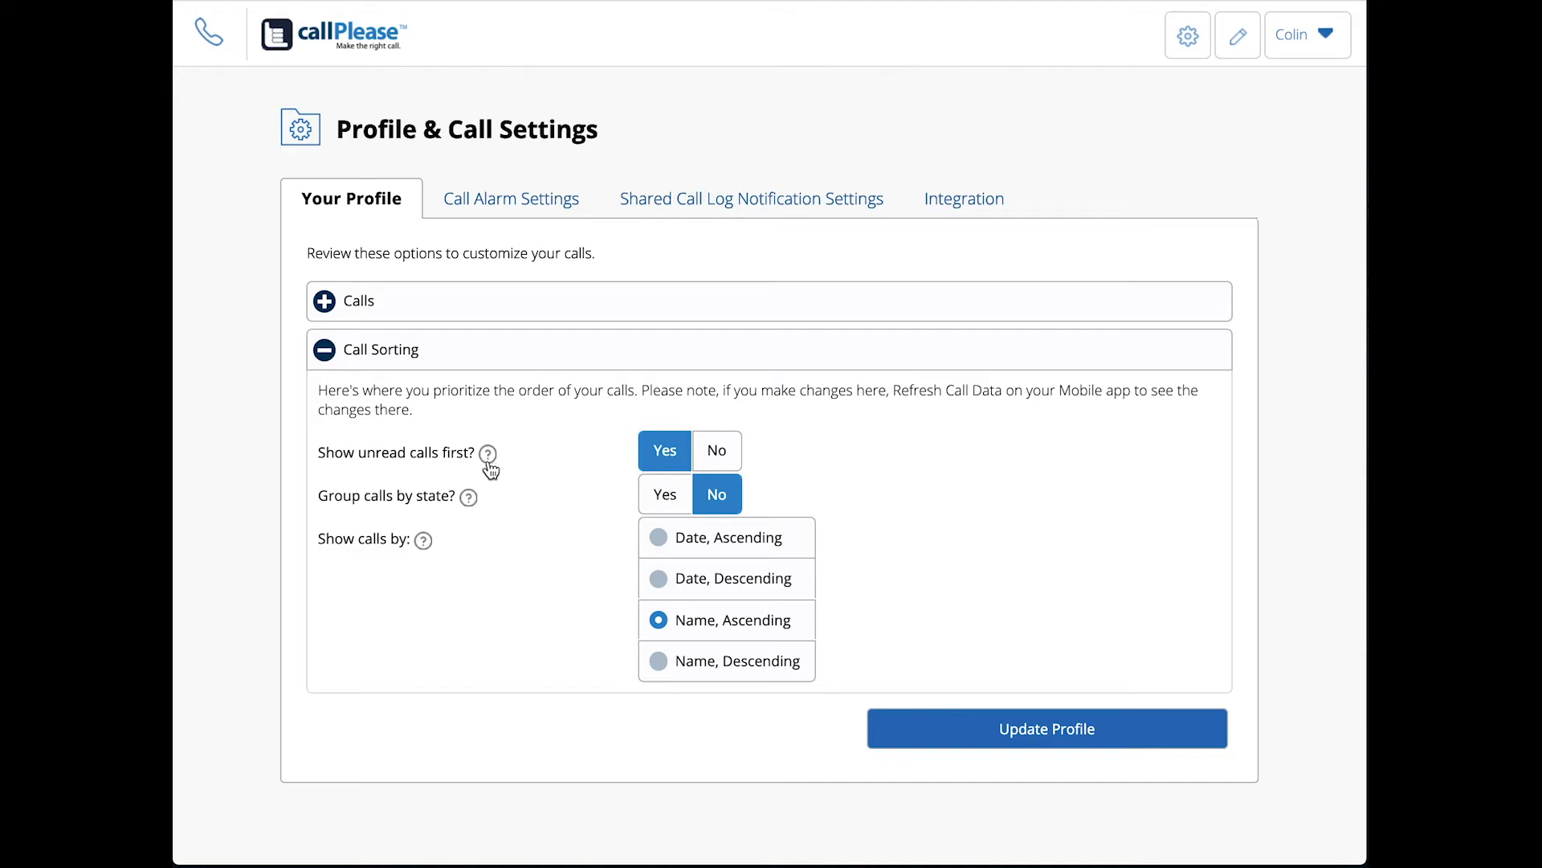
{"action": "left_click", "coordinate": [671, 497]}
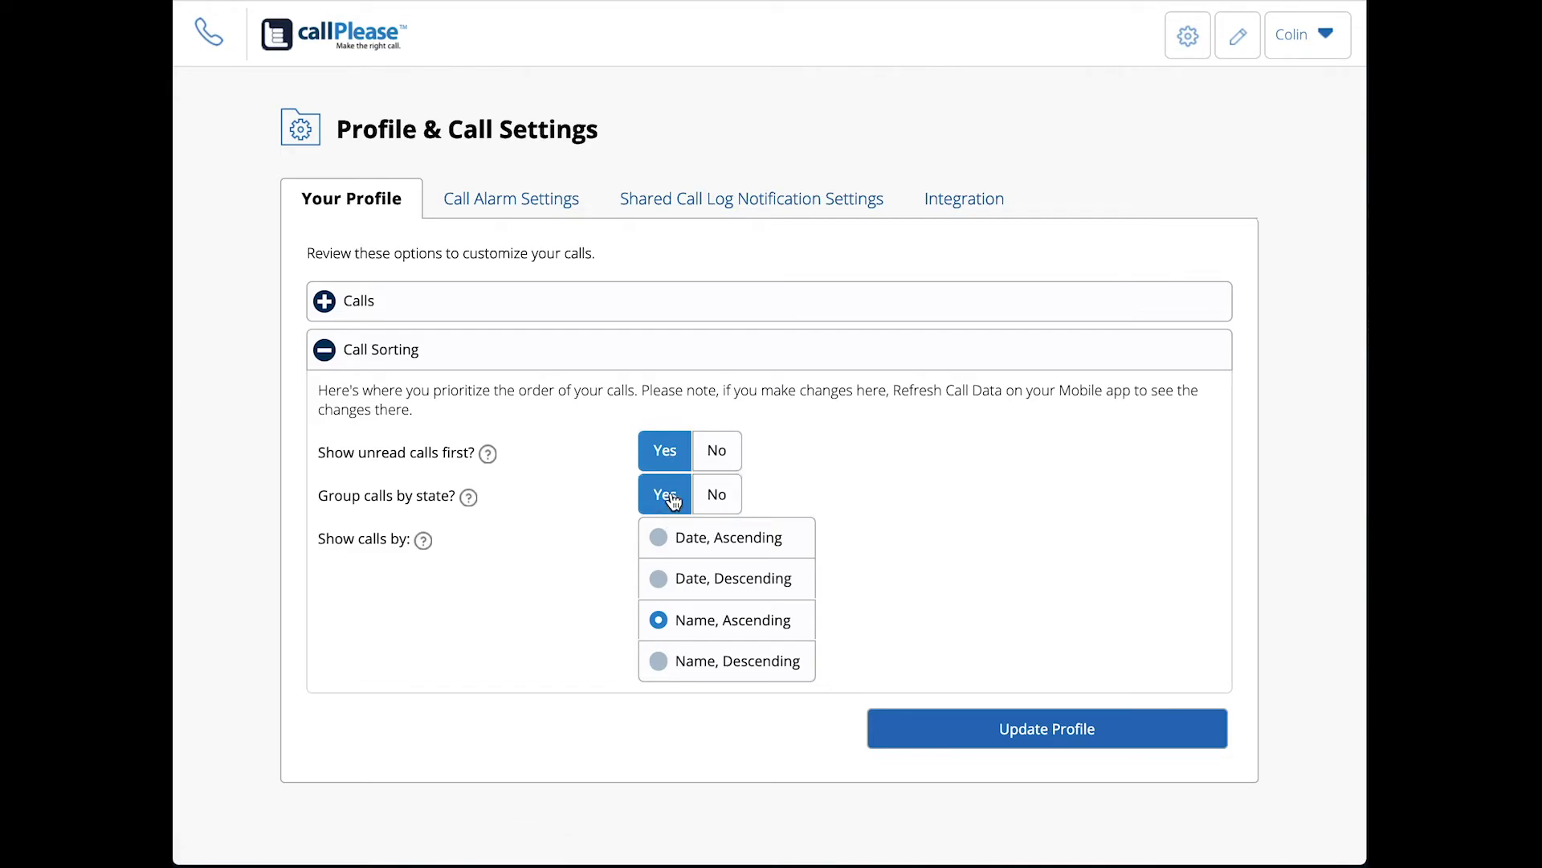
{"action": "left_click", "coordinate": [657, 538]}
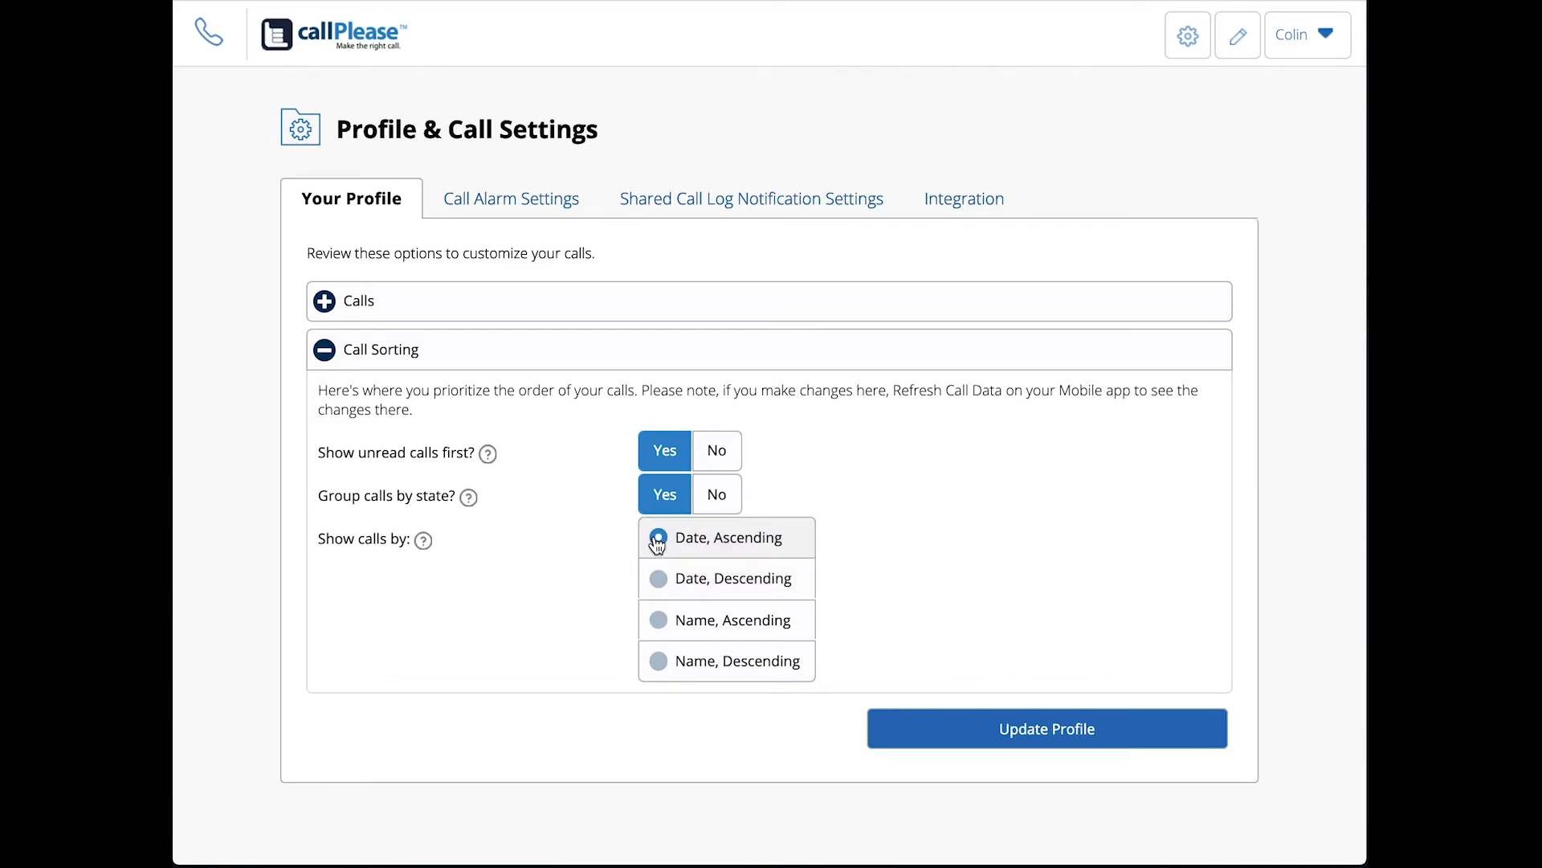
{"action": "left_click", "coordinate": [1057, 736]}
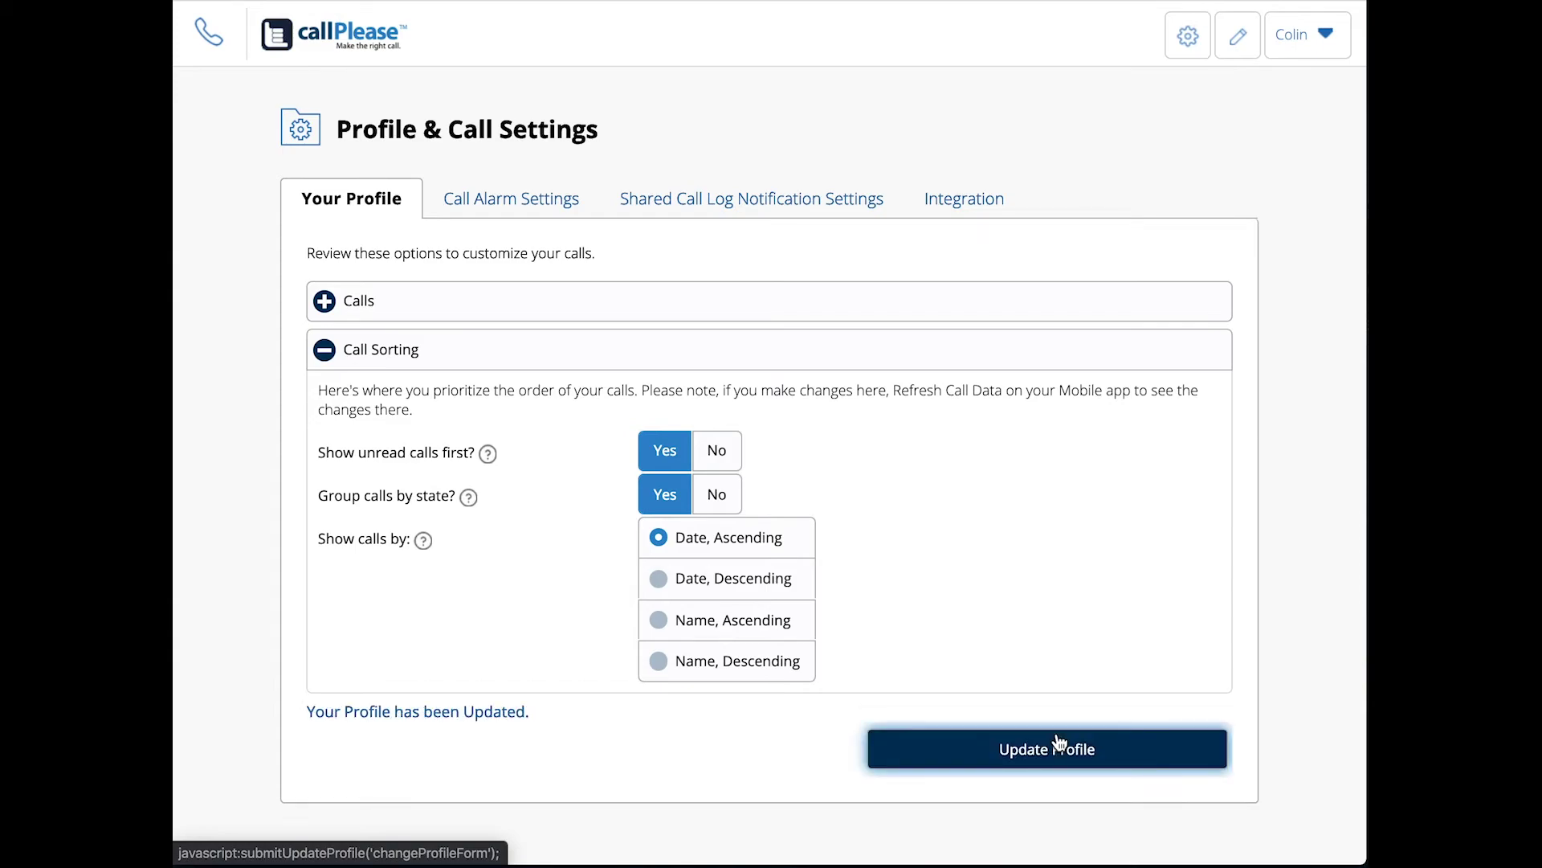
{"action": "left_click", "coordinate": [220, 52]}
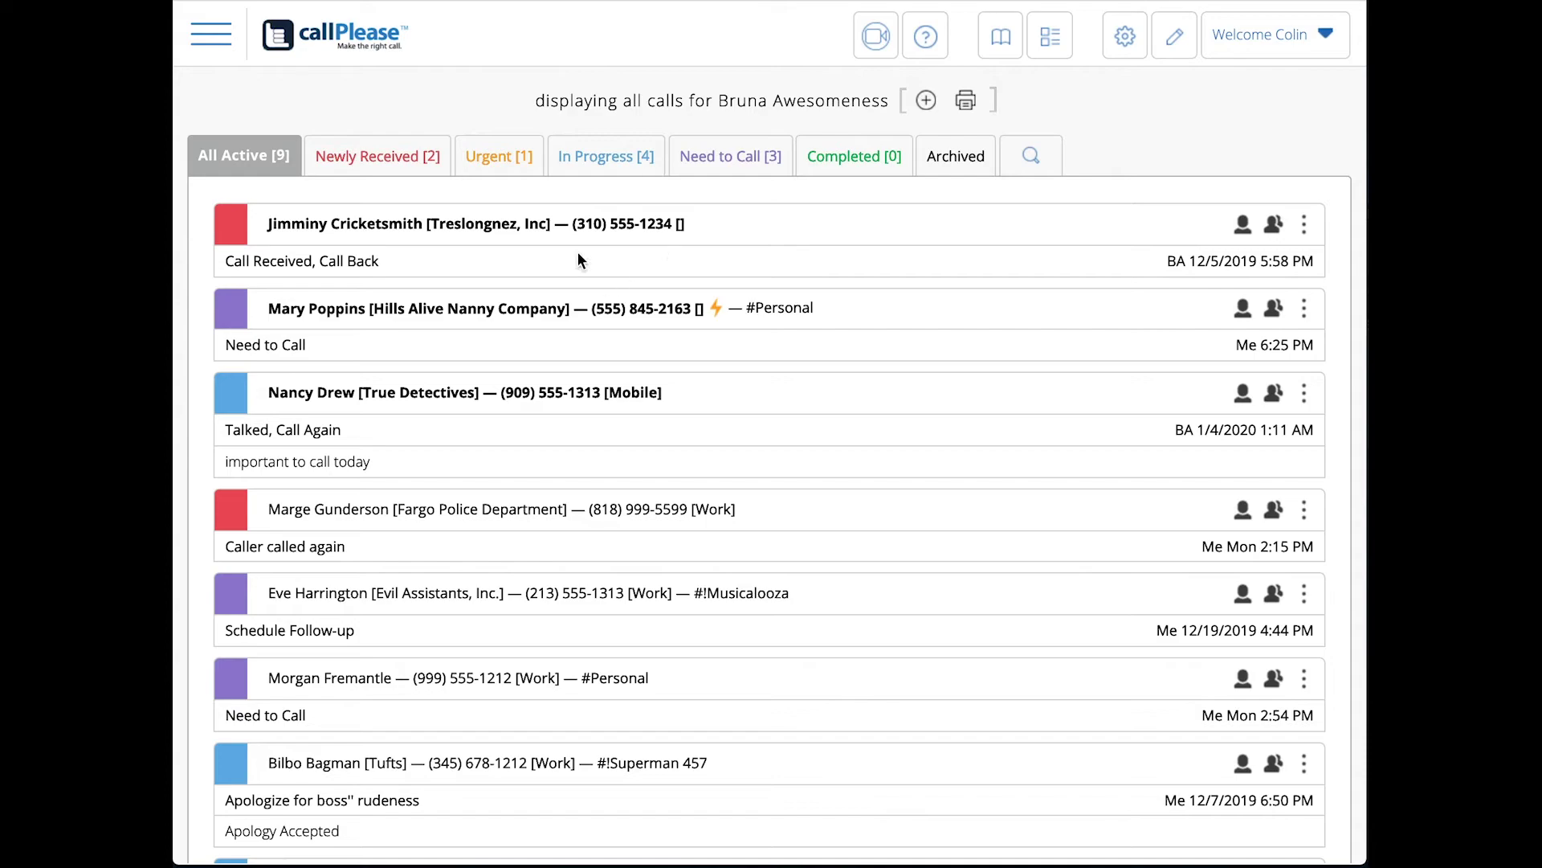
{"action": "scroll", "coordinate": [487, 268], "scroll_direction": "down", "scroll_amount": 1}
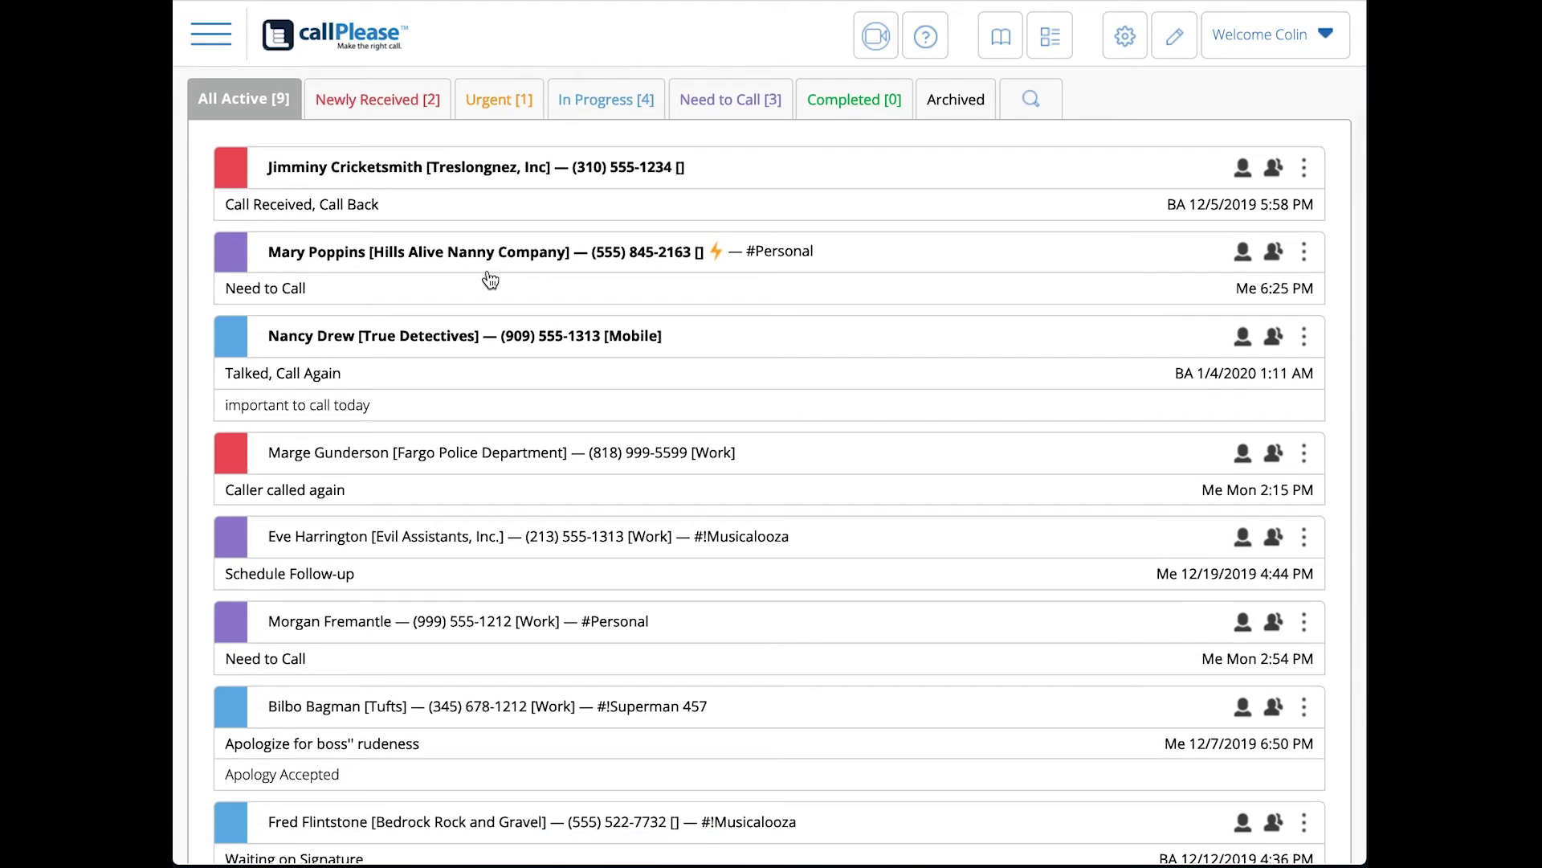
{"action": "scroll", "coordinate": [490, 279], "scroll_direction": "down", "scroll_amount": 3}
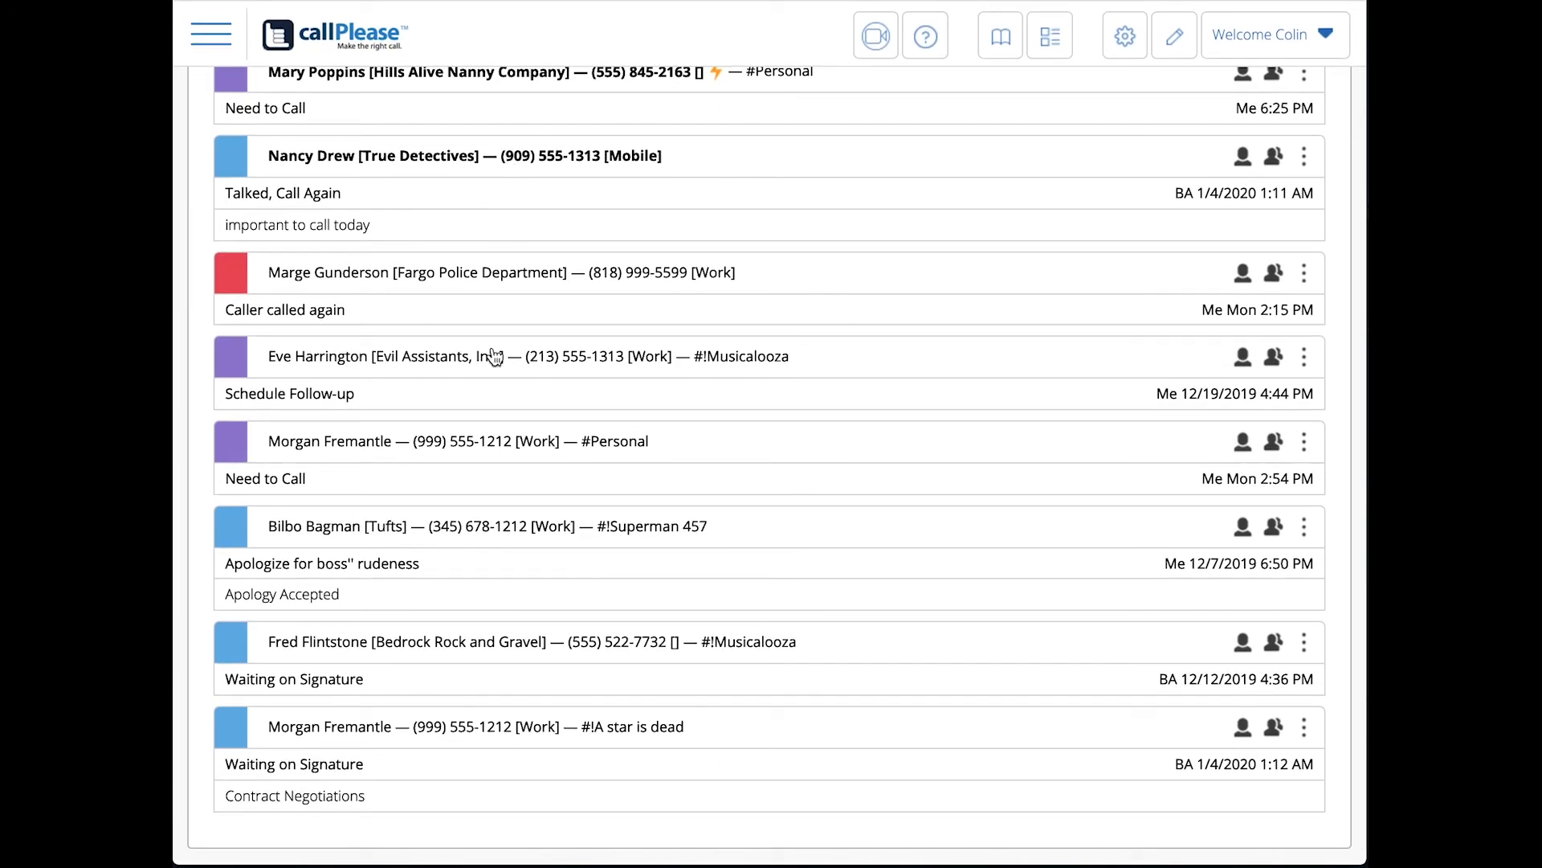
{"action": "scroll", "coordinate": [403, 602], "scroll_direction": "up", "scroll_amount": 1}
{"action": "scroll", "coordinate": [426, 679], "scroll_direction": "up", "scroll_amount": 1}
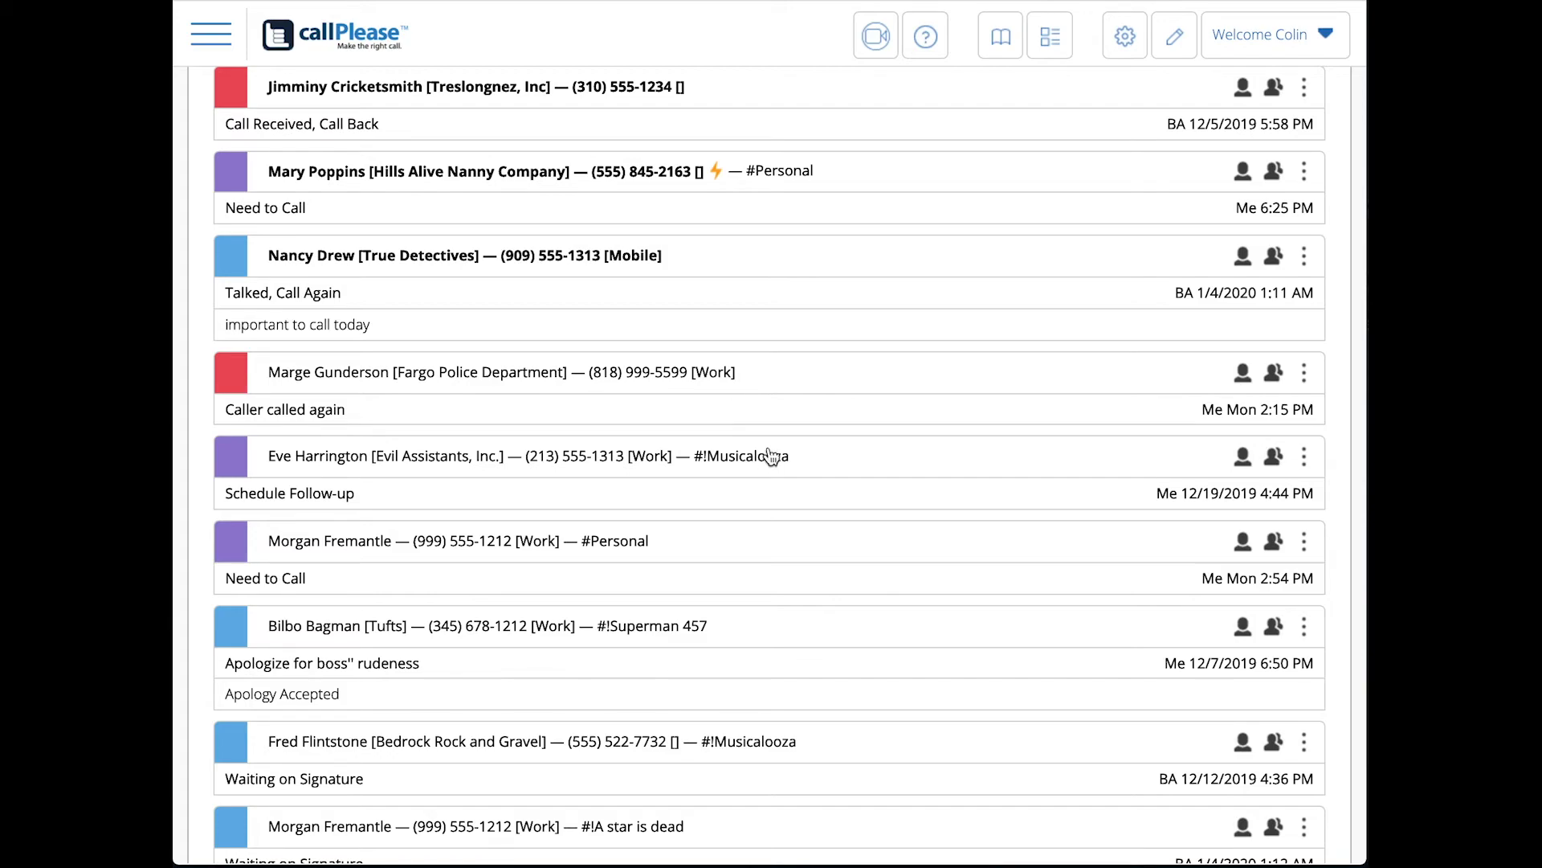
{"action": "scroll", "coordinate": [767, 542], "scroll_direction": "down", "scroll_amount": 1}
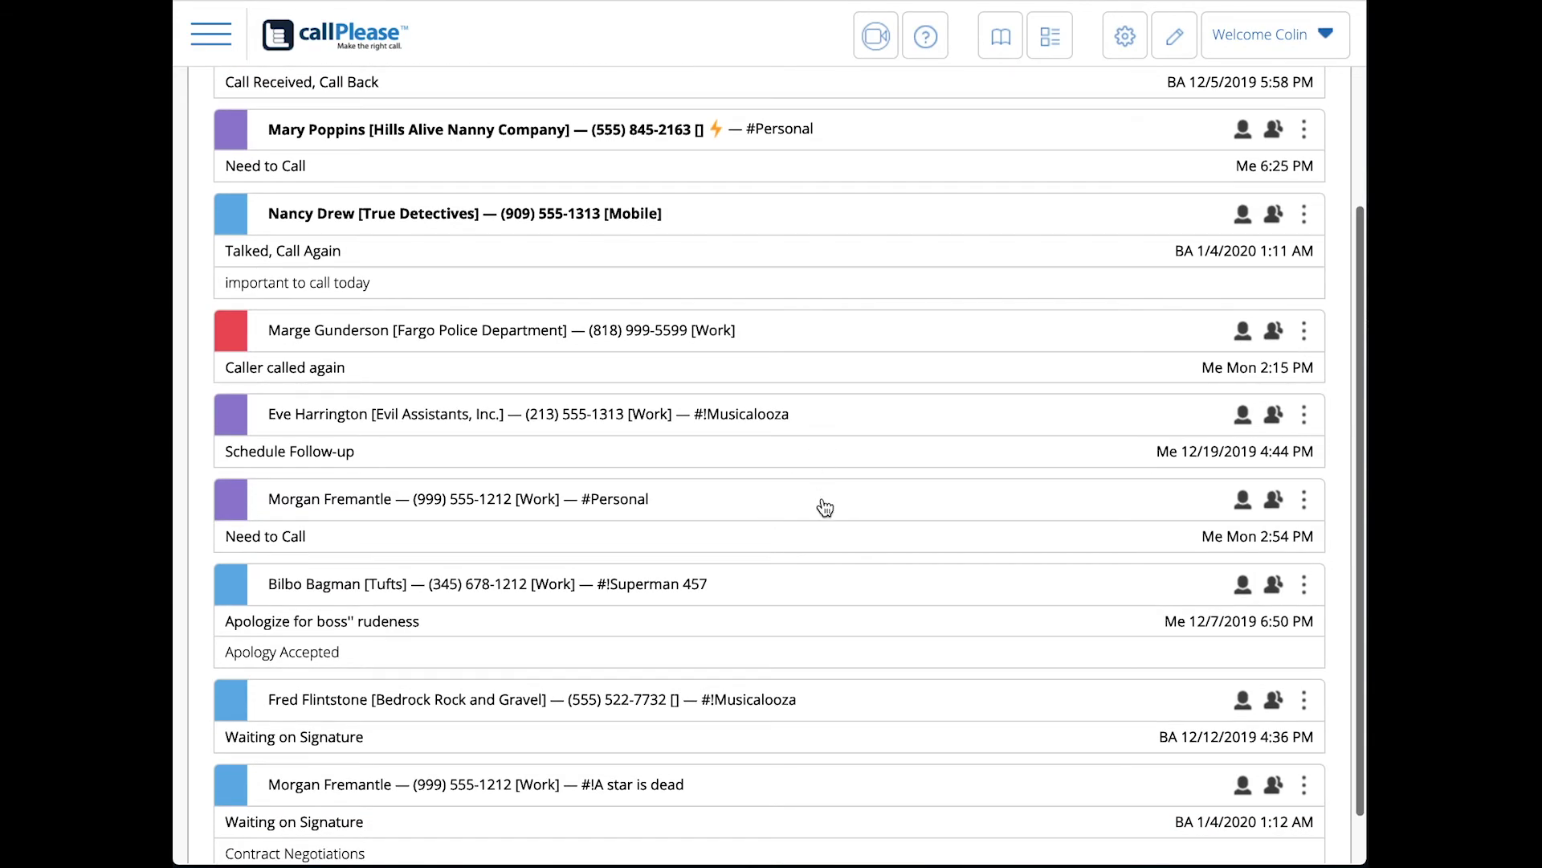
{"action": "scroll", "coordinate": [814, 498], "scroll_direction": "down", "scroll_amount": 1}
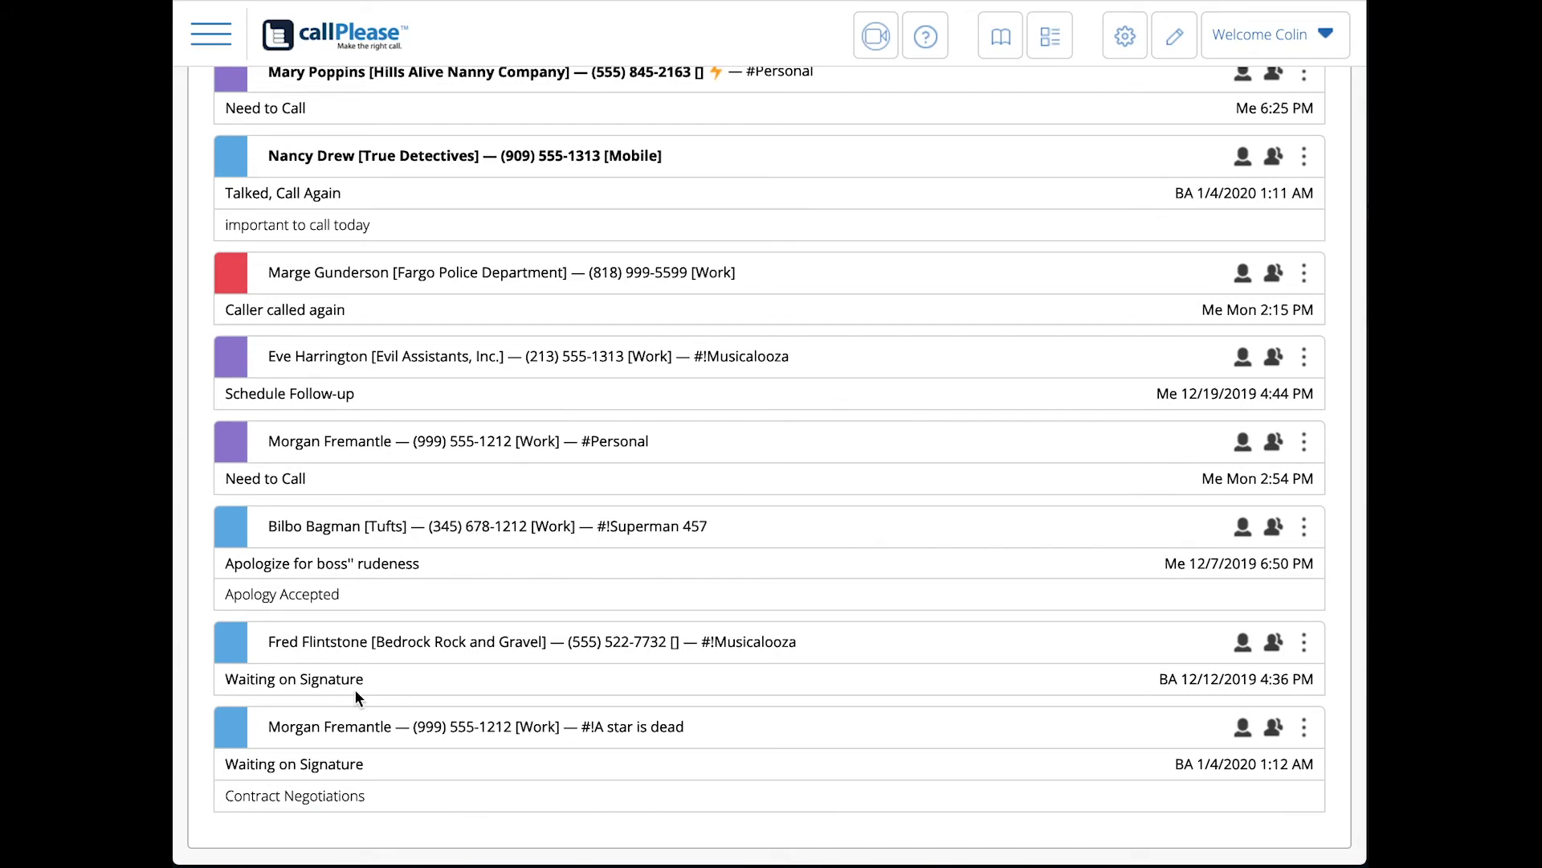
{"action": "scroll", "coordinate": [354, 688], "scroll_direction": "up", "scroll_amount": 4}
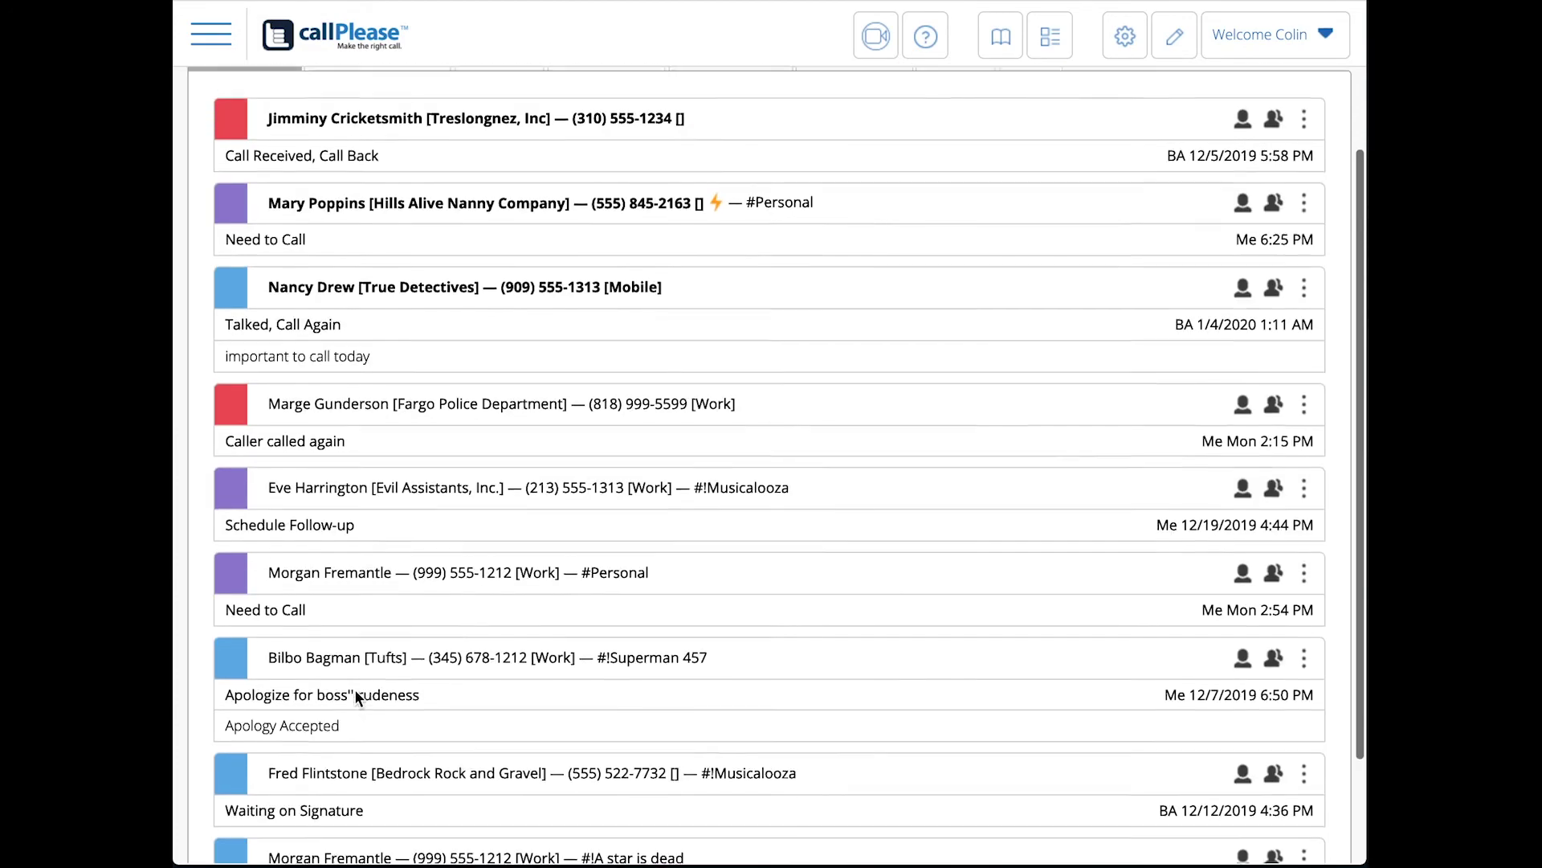
{"action": "left_click", "coordinate": [592, 158]}
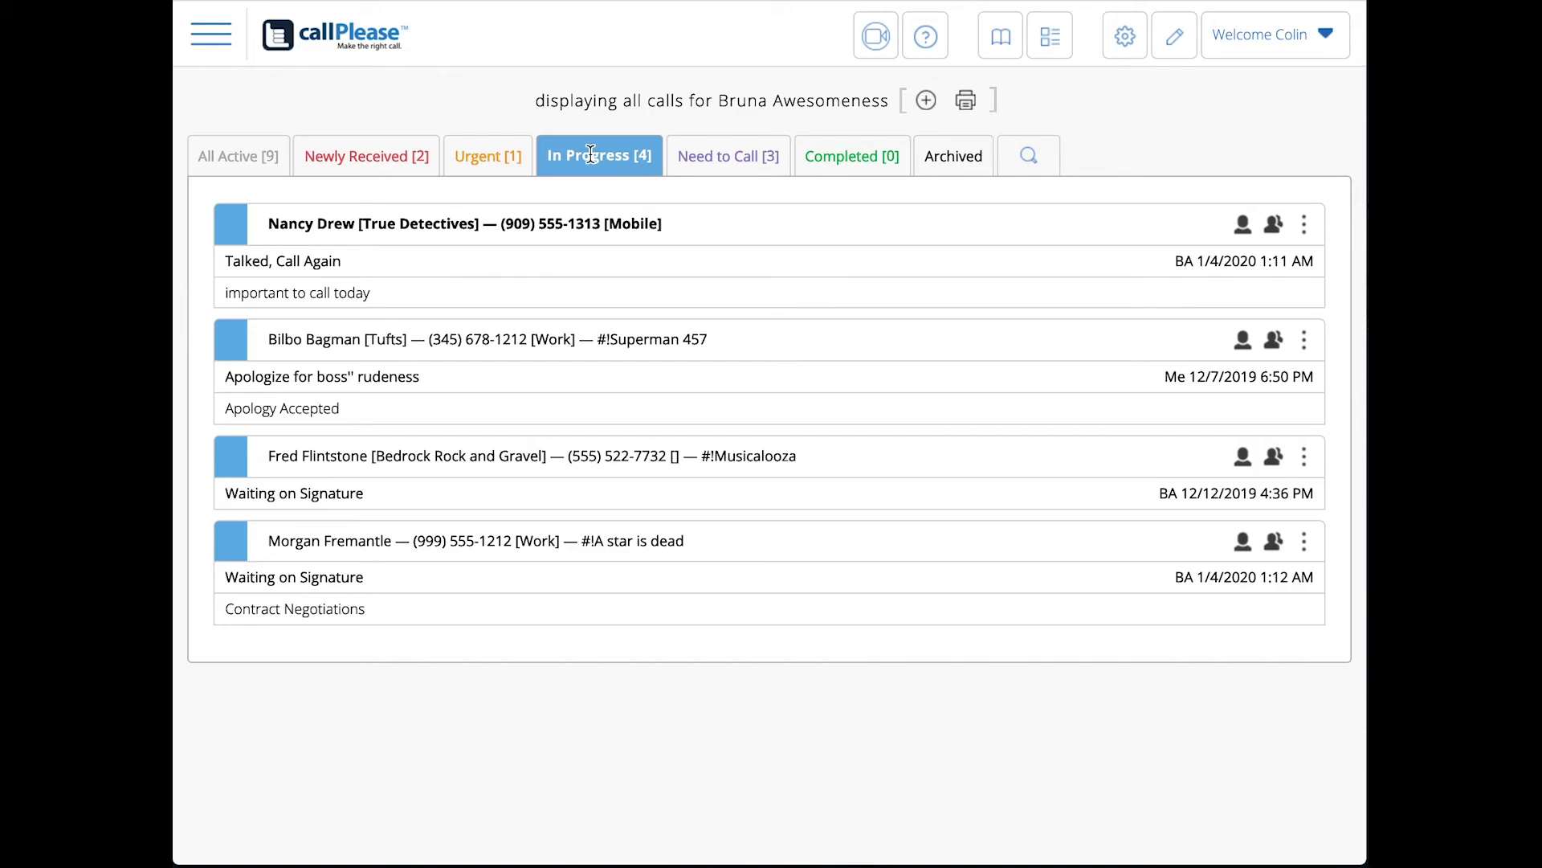
{"action": "left_click", "coordinate": [253, 151]}
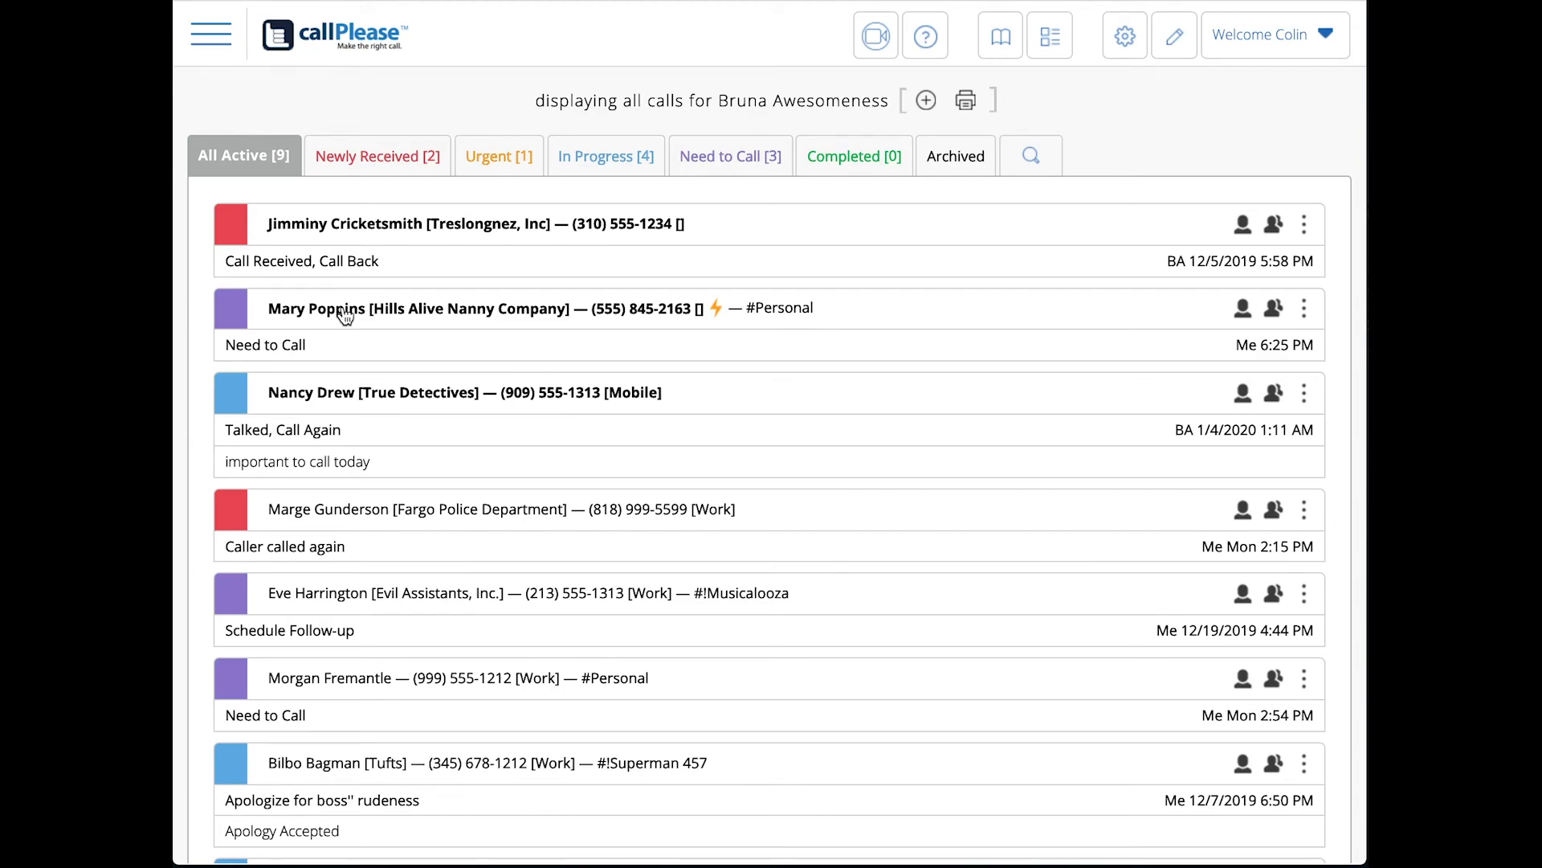
{"action": "scroll", "coordinate": [386, 318], "scroll_direction": "down", "scroll_amount": 2}
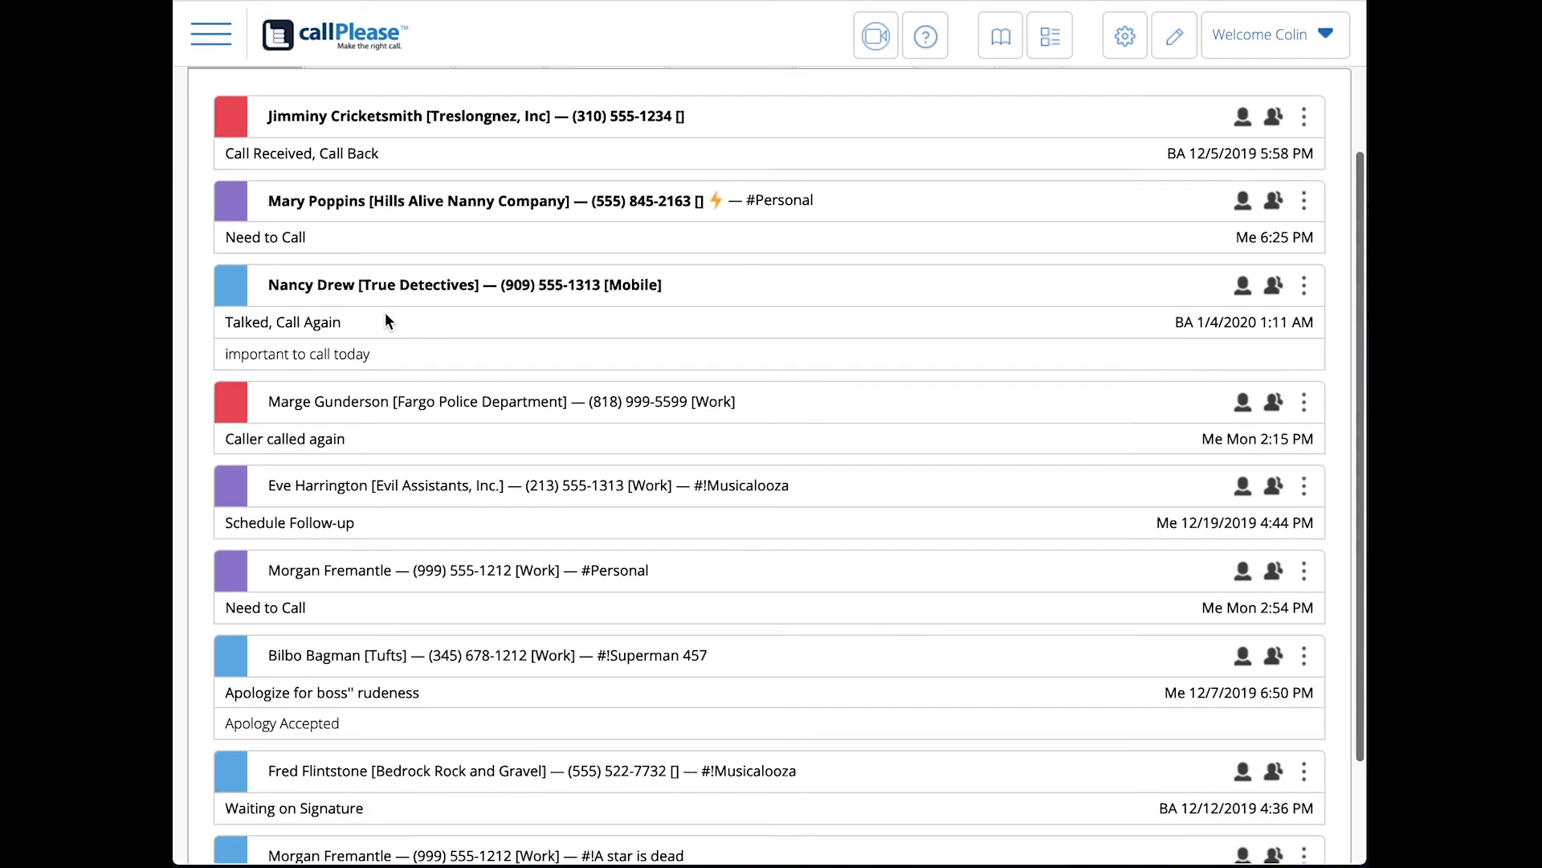
{"action": "scroll", "coordinate": [385, 315], "scroll_direction": "up", "scroll_amount": 1}
{"action": "scroll", "coordinate": [357, 301], "scroll_direction": "down", "scroll_amount": 2}
{"action": "scroll", "coordinate": [368, 305], "scroll_direction": "up", "scroll_amount": 2}
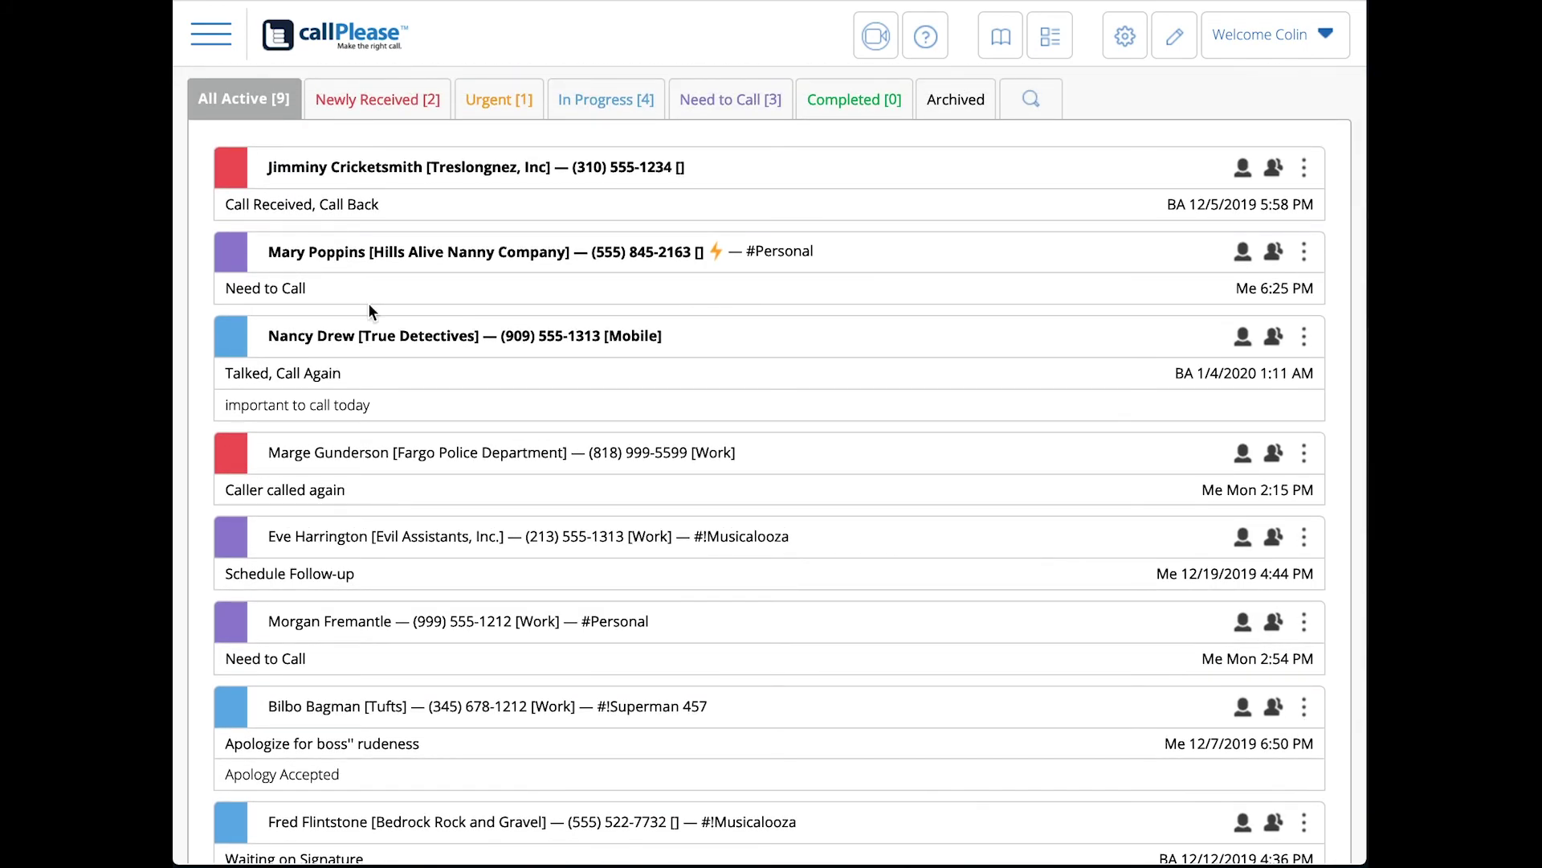
{"action": "scroll", "coordinate": [368, 310], "scroll_direction": "down", "scroll_amount": 3}
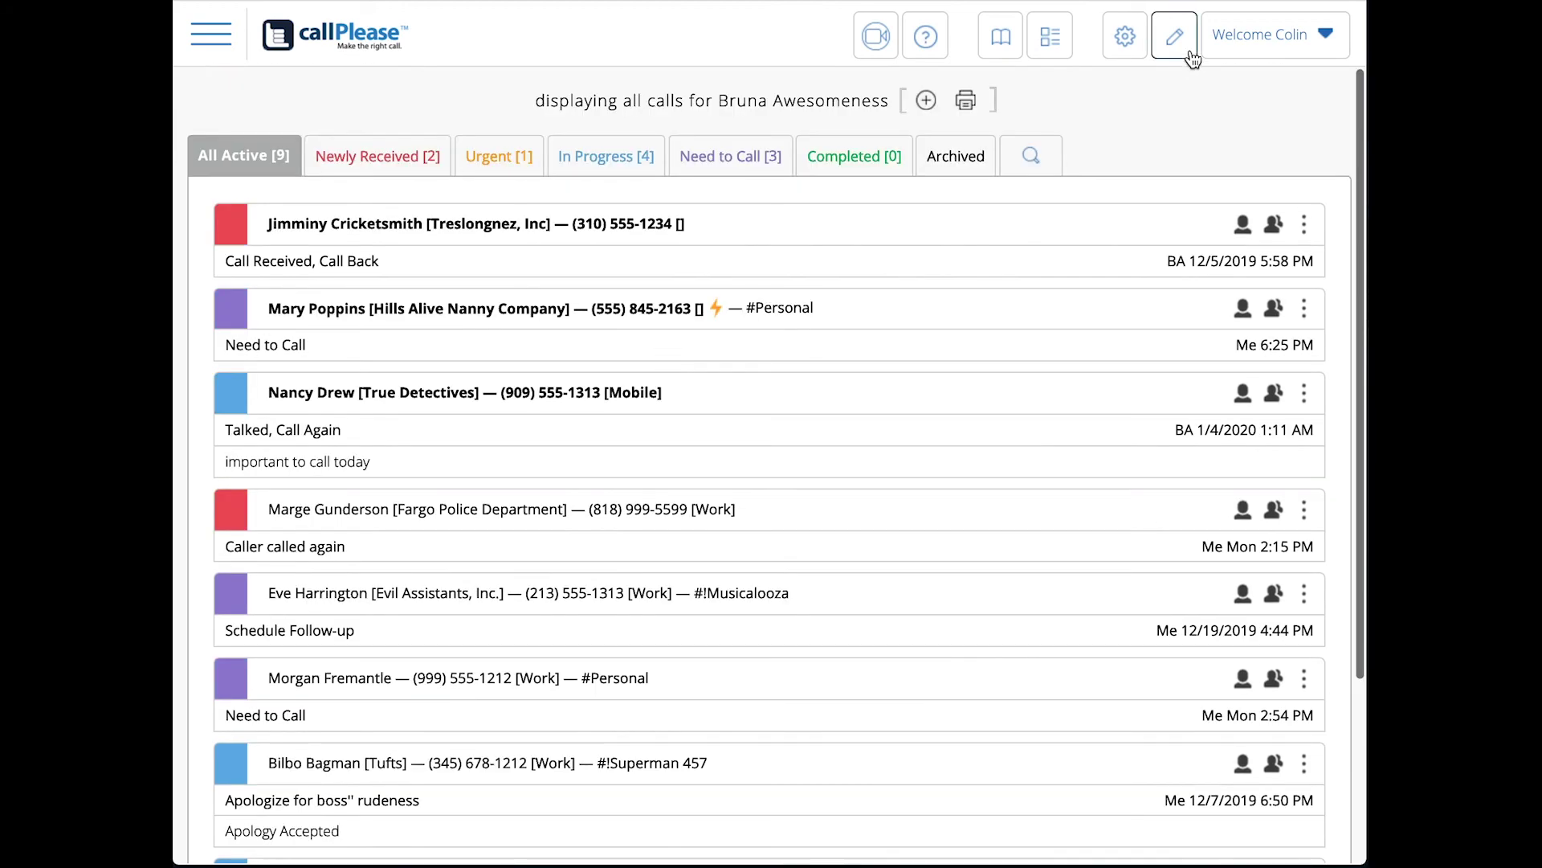
Set Group calls by state to No, update the profile, and return to the call list
{"action": "left_click", "coordinate": [1266, 35]}
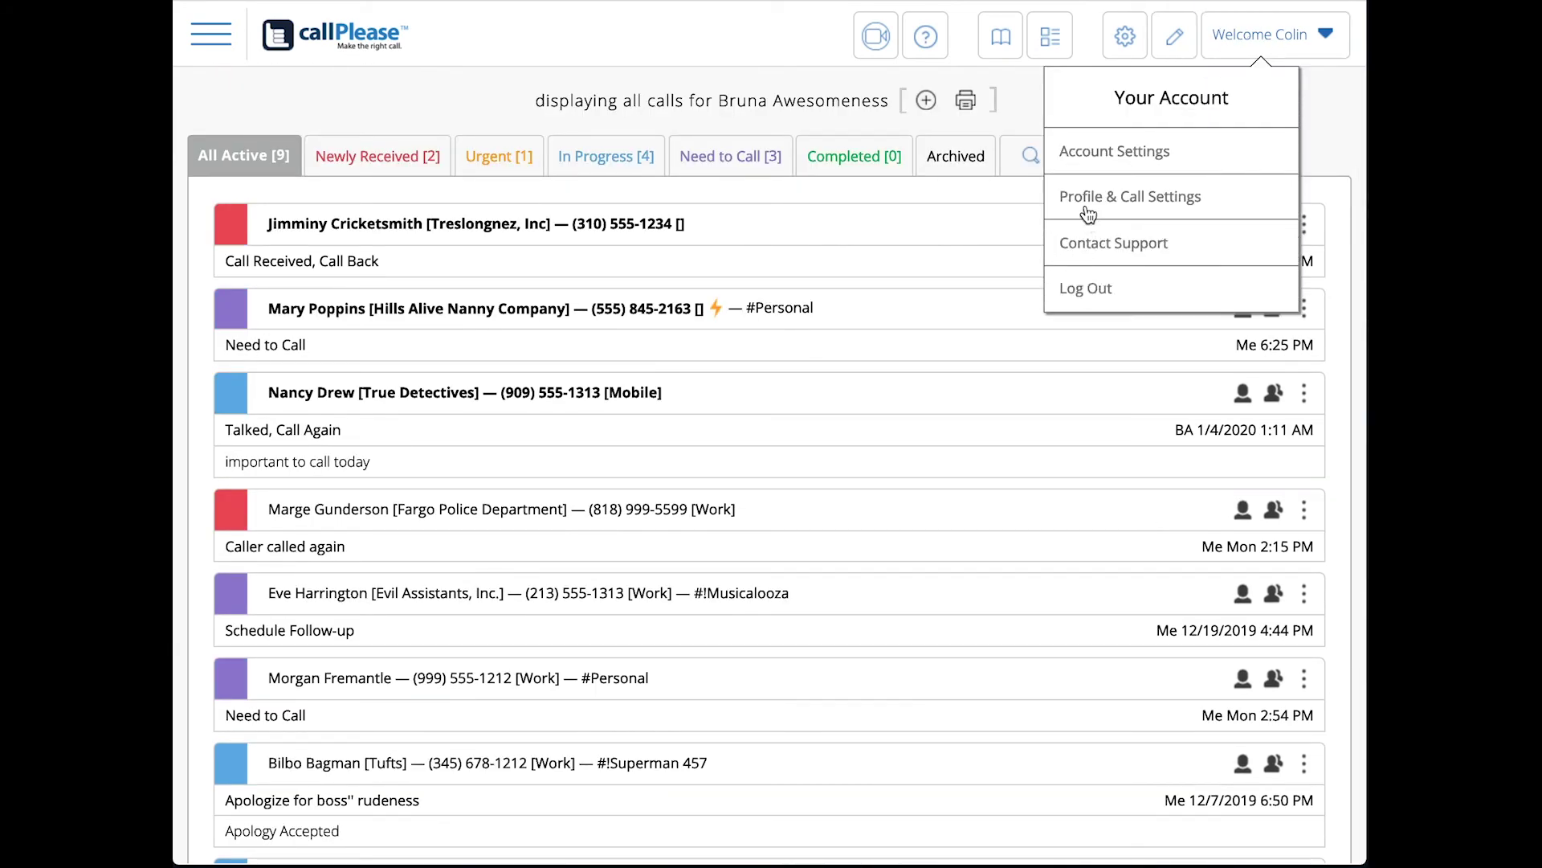
{"action": "left_click", "coordinate": [1088, 210]}
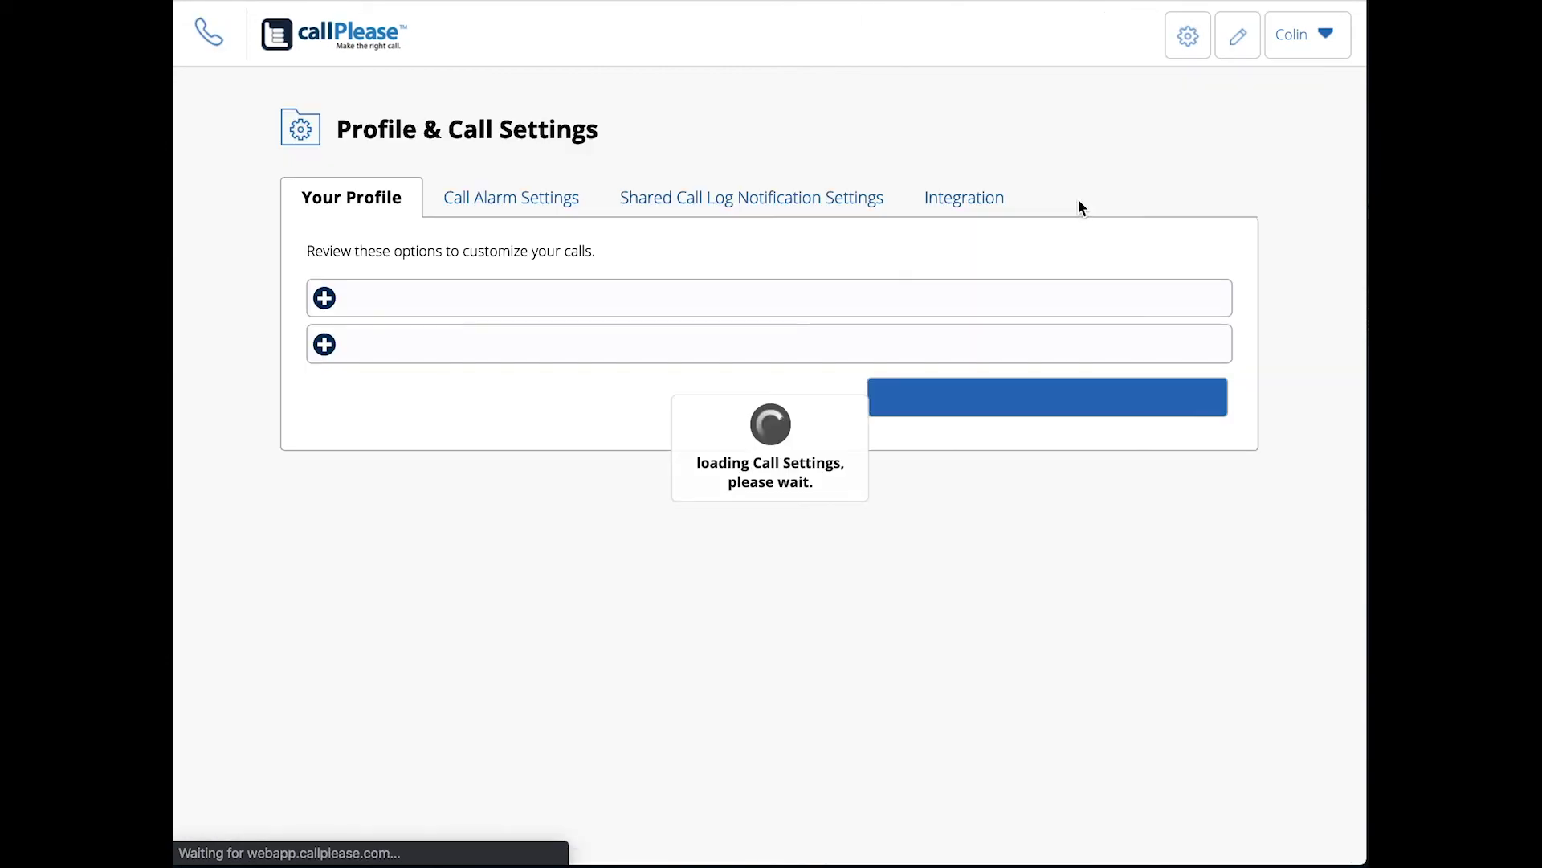
{"action": "left_click", "coordinate": [355, 356]}
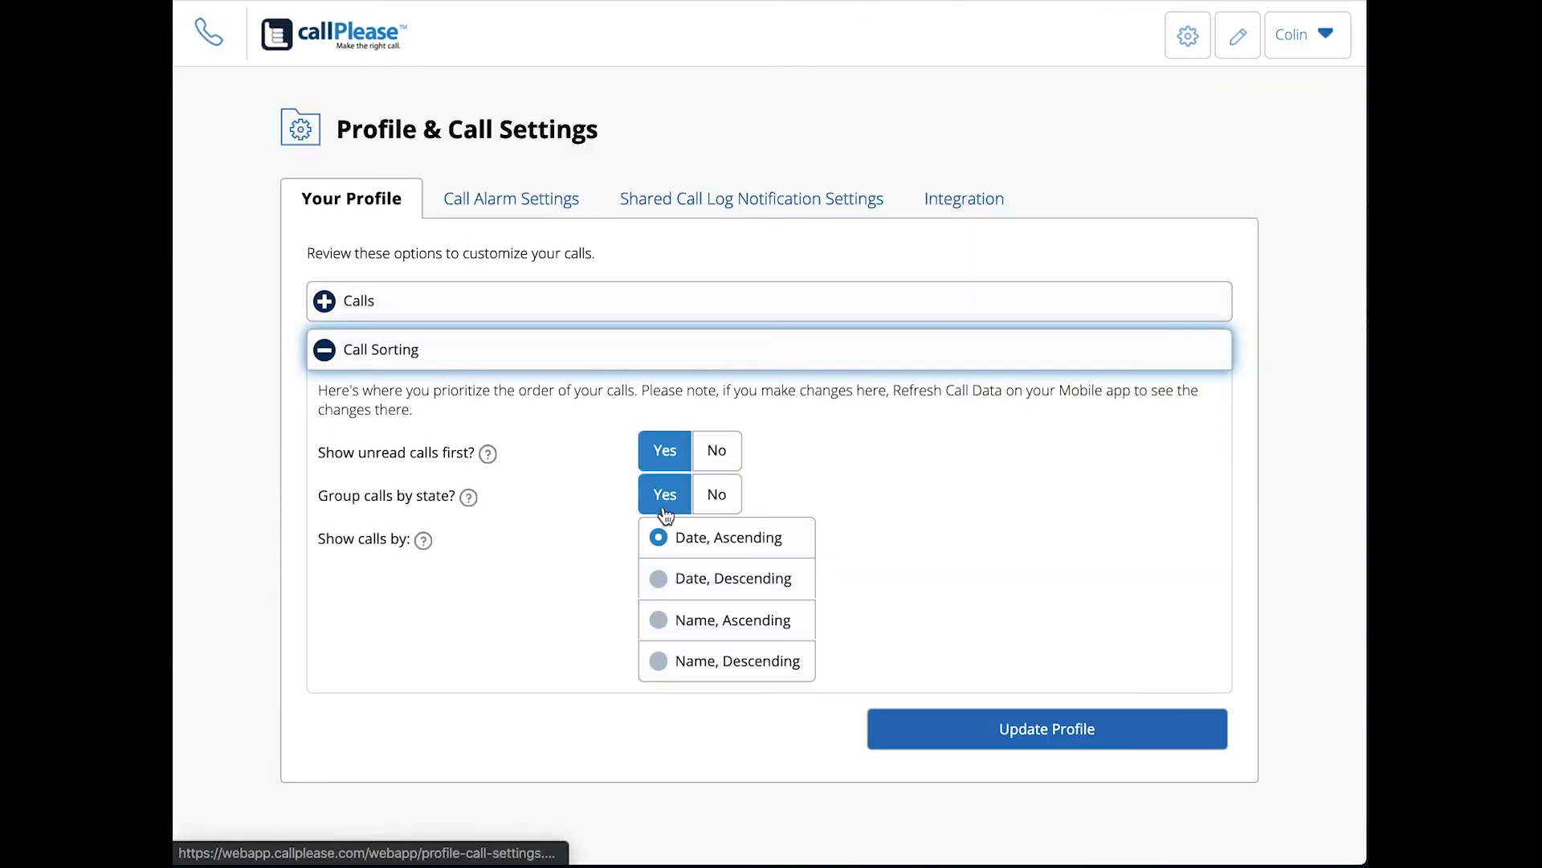
{"action": "left_click", "coordinate": [719, 494]}
{"action": "left_click", "coordinate": [957, 728]}
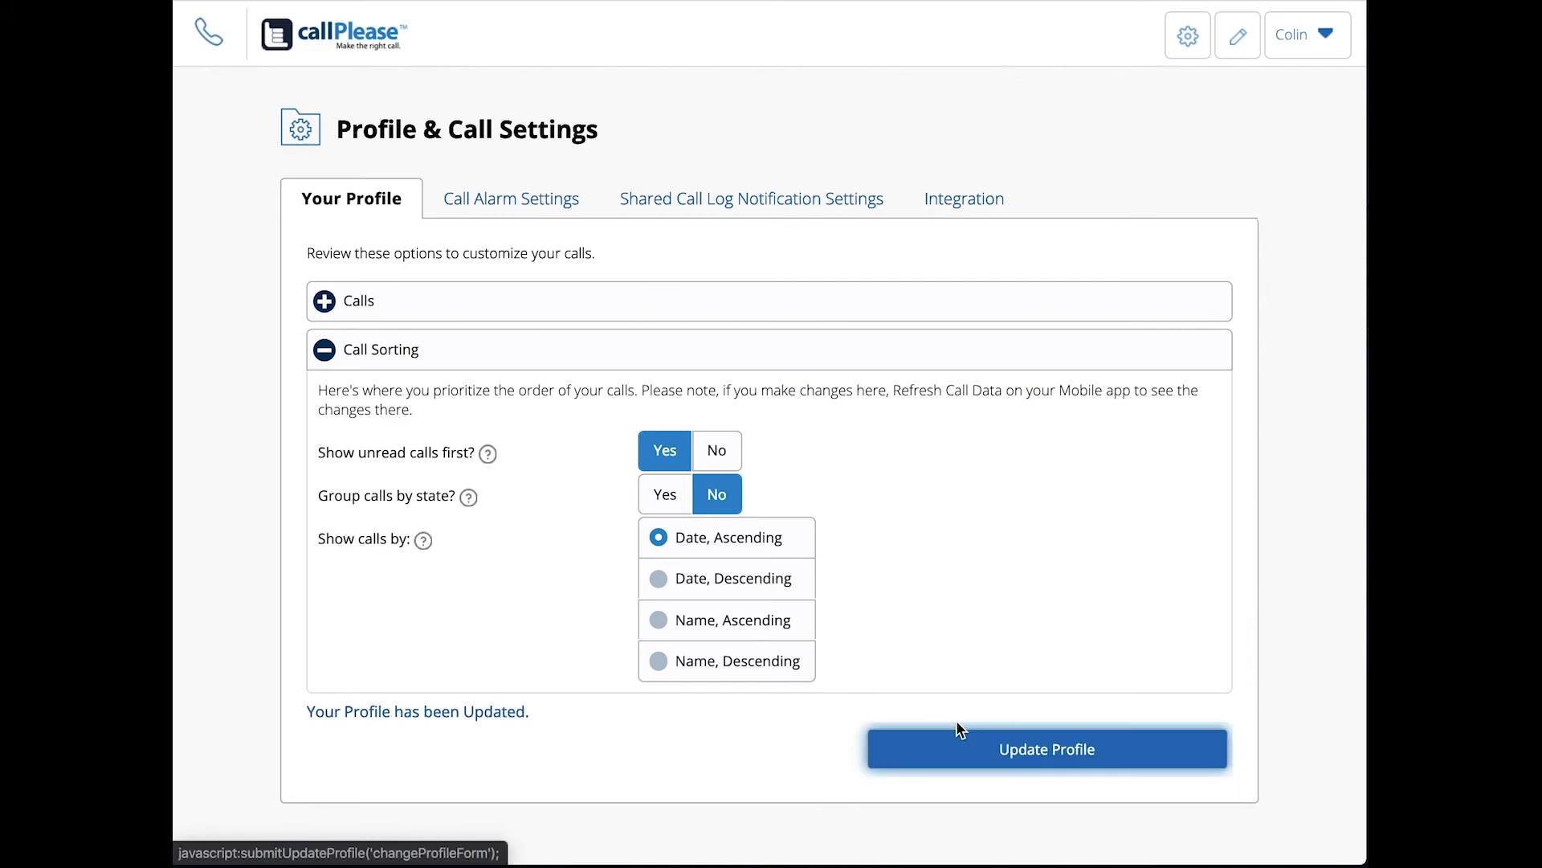
{"action": "left_click", "coordinate": [208, 51]}
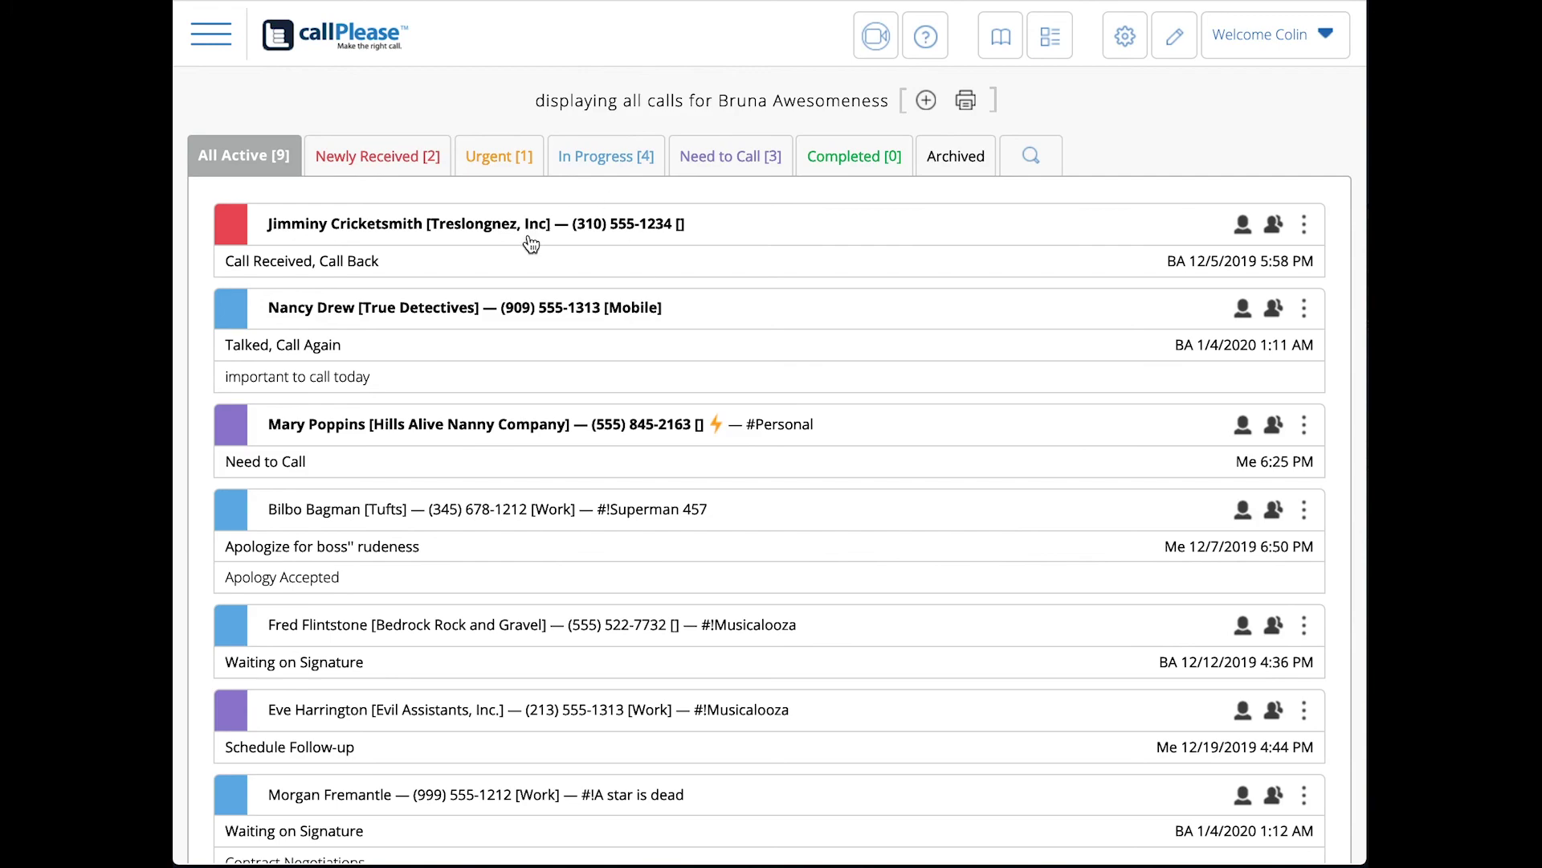
Scroll through the 9 calls to check the unread-first, oldest-first order
{"action": "scroll", "coordinate": [536, 324], "scroll_direction": "down", "scroll_amount": 3}
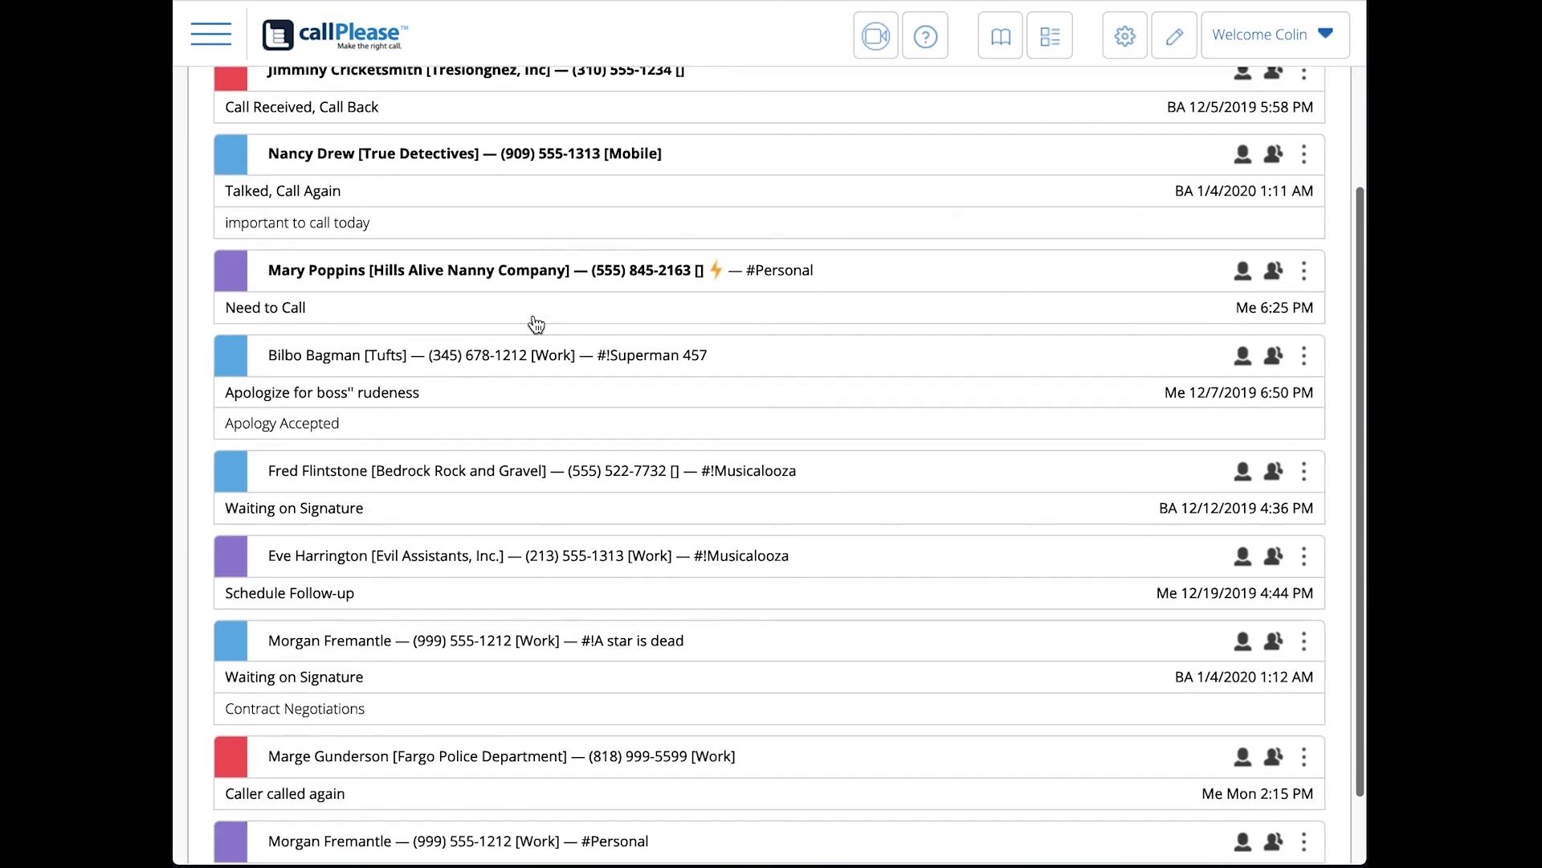
{"action": "scroll", "coordinate": [522, 393], "scroll_direction": "down", "scroll_amount": 1}
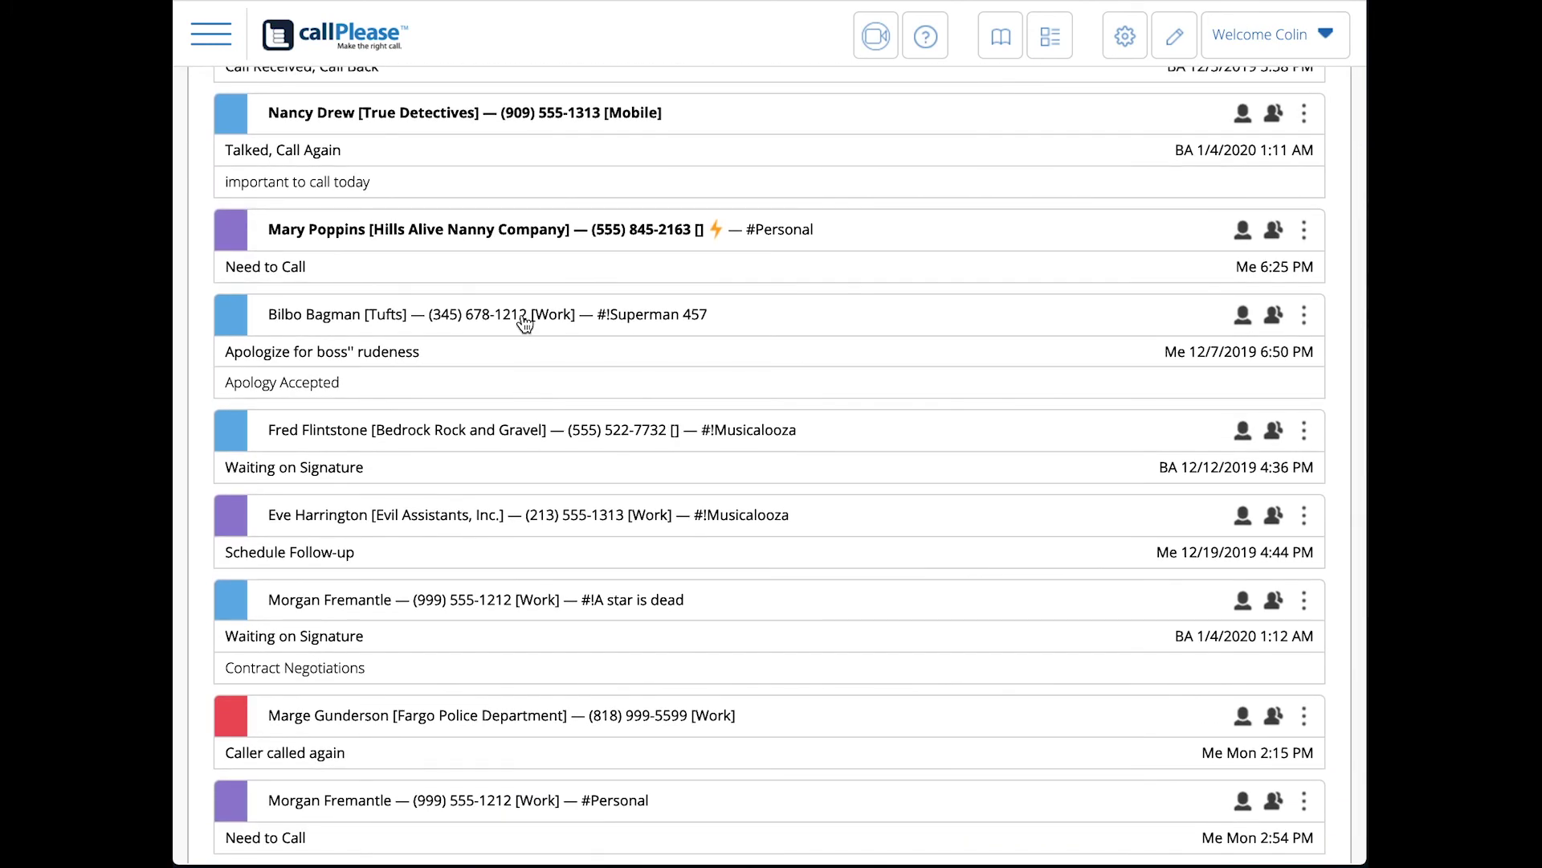
{"action": "scroll", "coordinate": [723, 450], "scroll_direction": "down", "scroll_amount": 1}
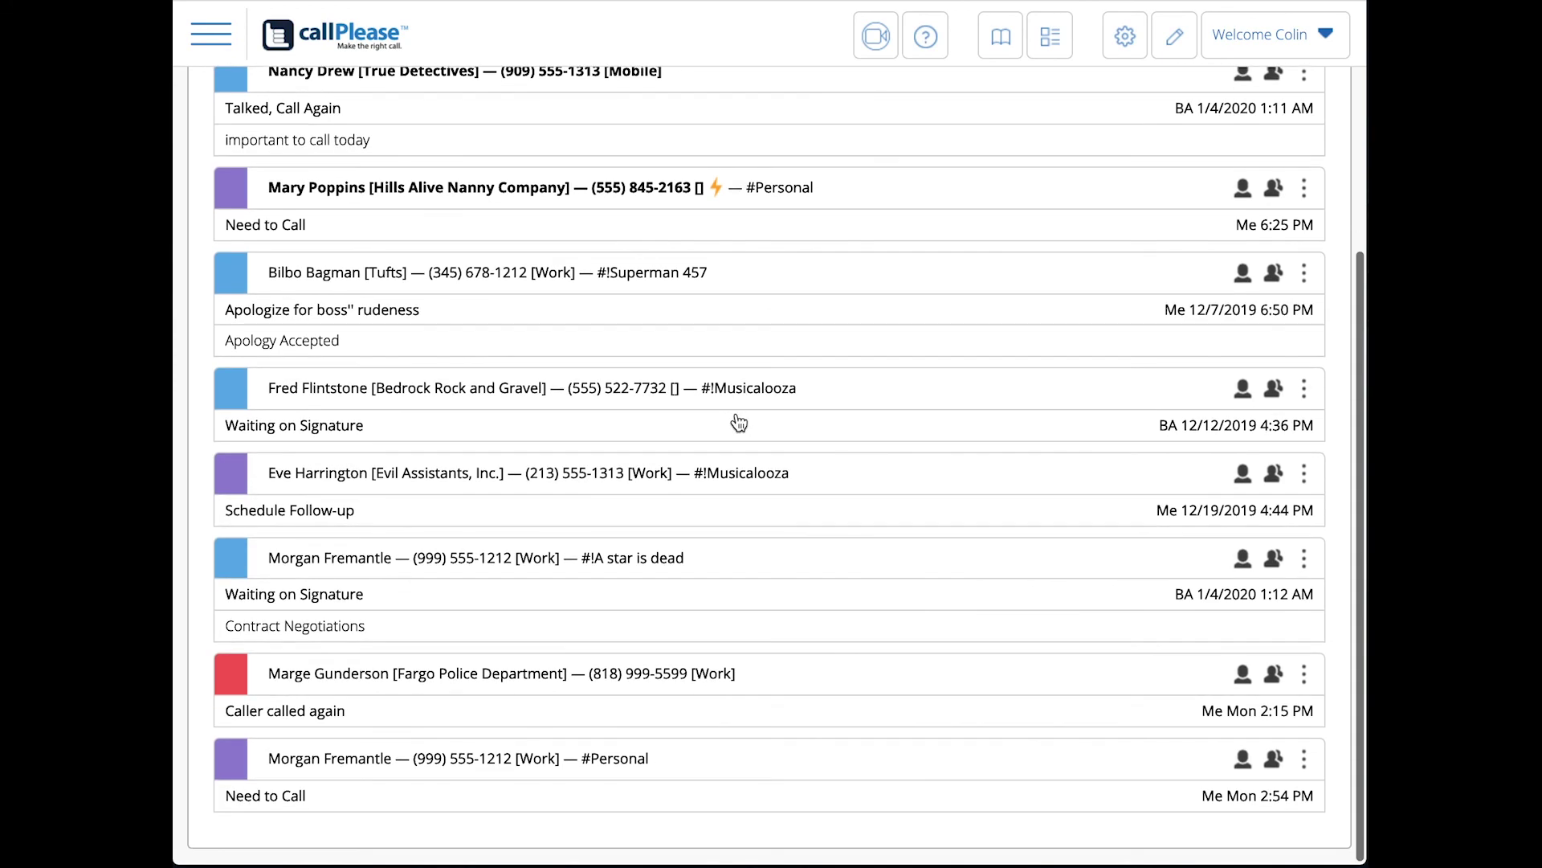
{"action": "scroll", "coordinate": [462, 782], "scroll_direction": "up", "scroll_amount": 5}
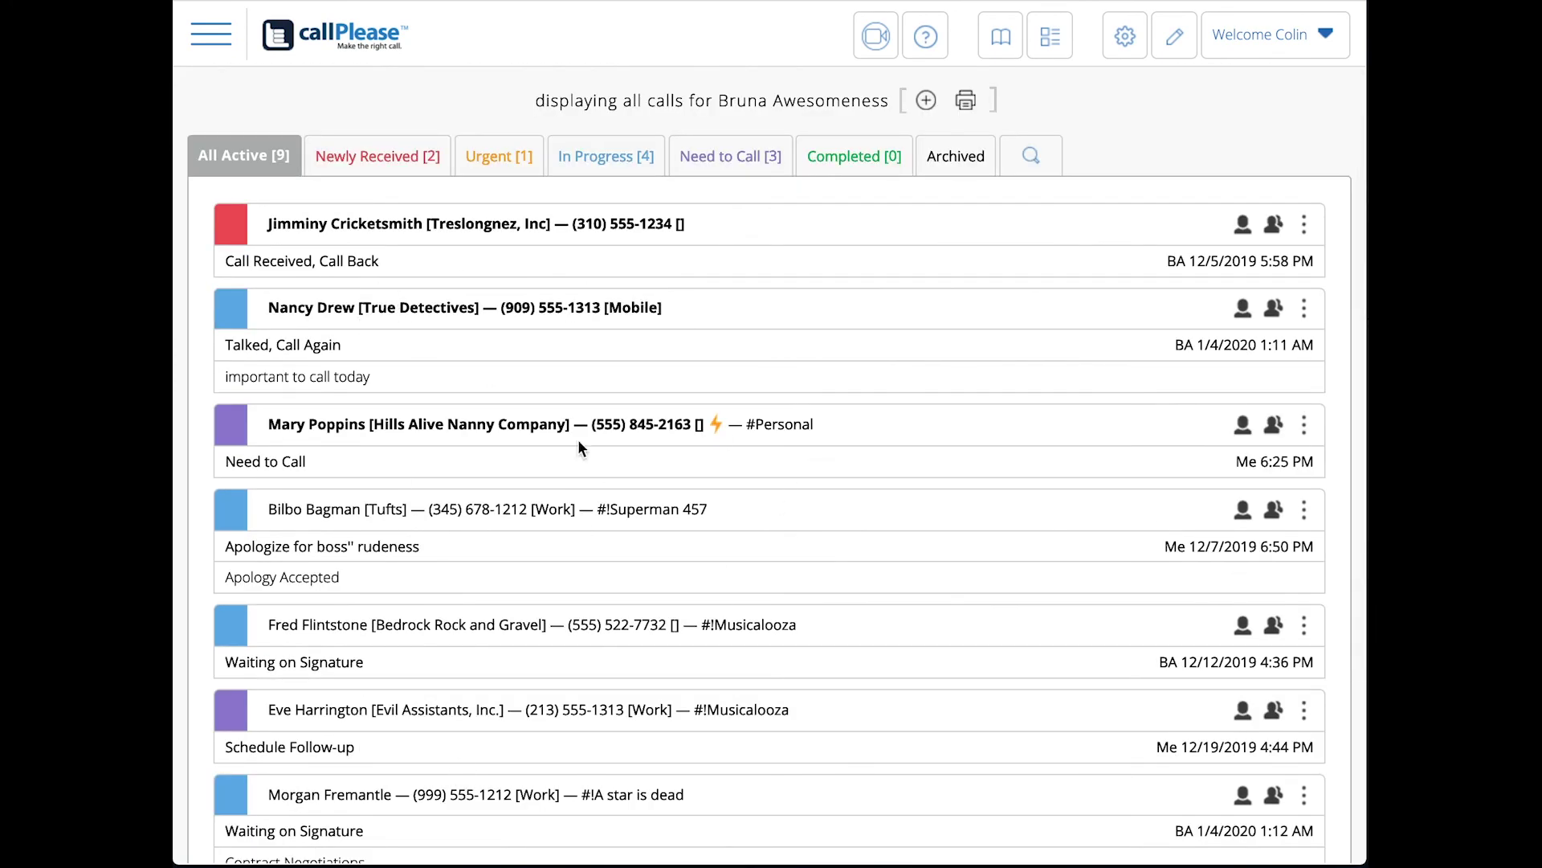
Filter by Urgent, In Progress, Need to Call and Newly Received, ending on All Active
{"action": "left_click", "coordinate": [526, 147]}
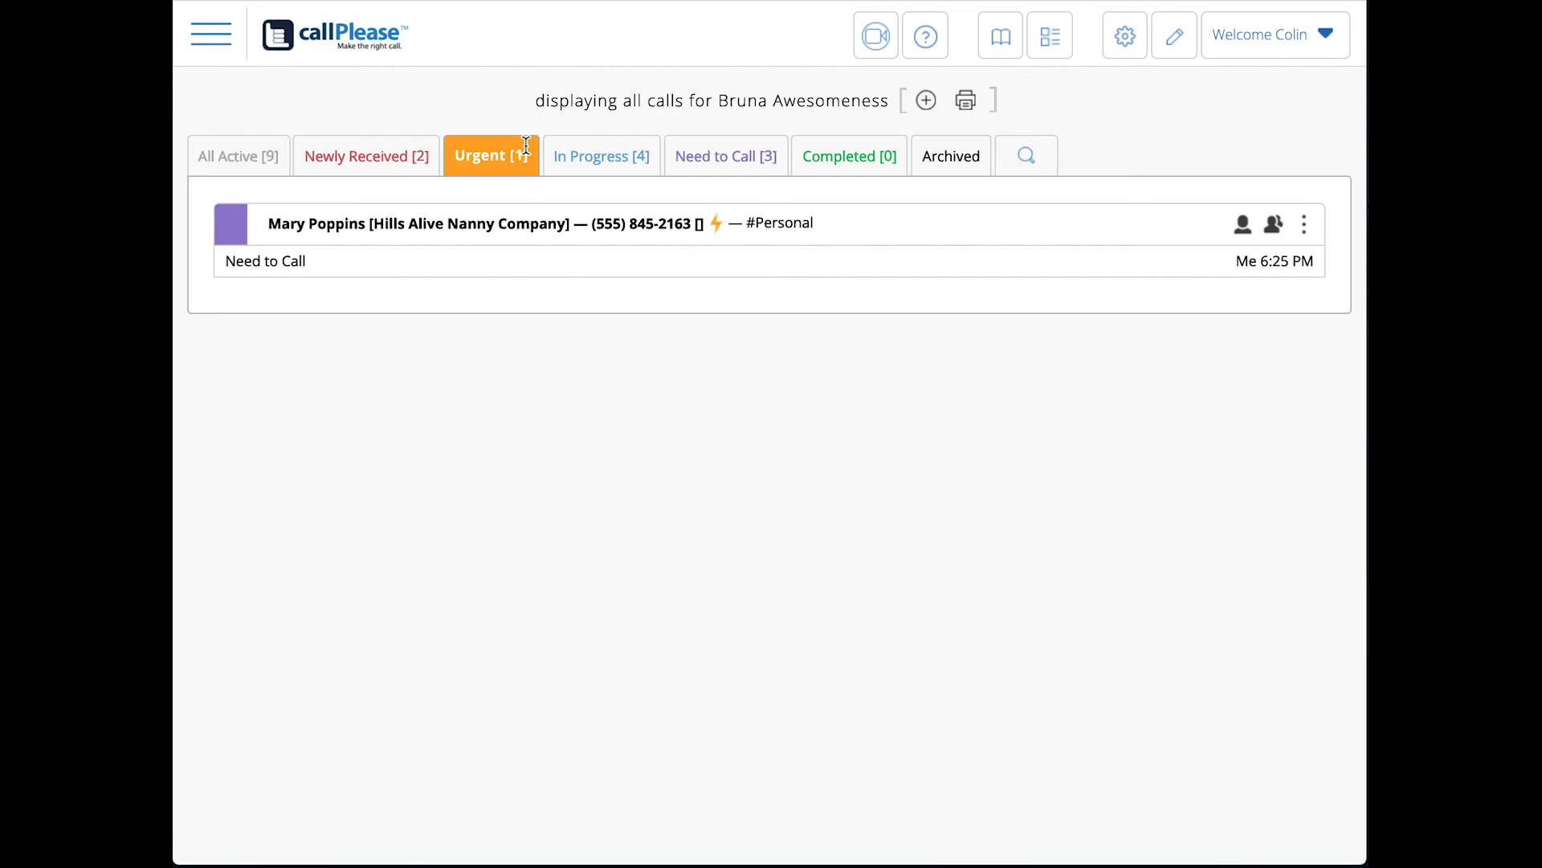
{"action": "left_click", "coordinate": [605, 165]}
{"action": "left_click", "coordinate": [737, 164]}
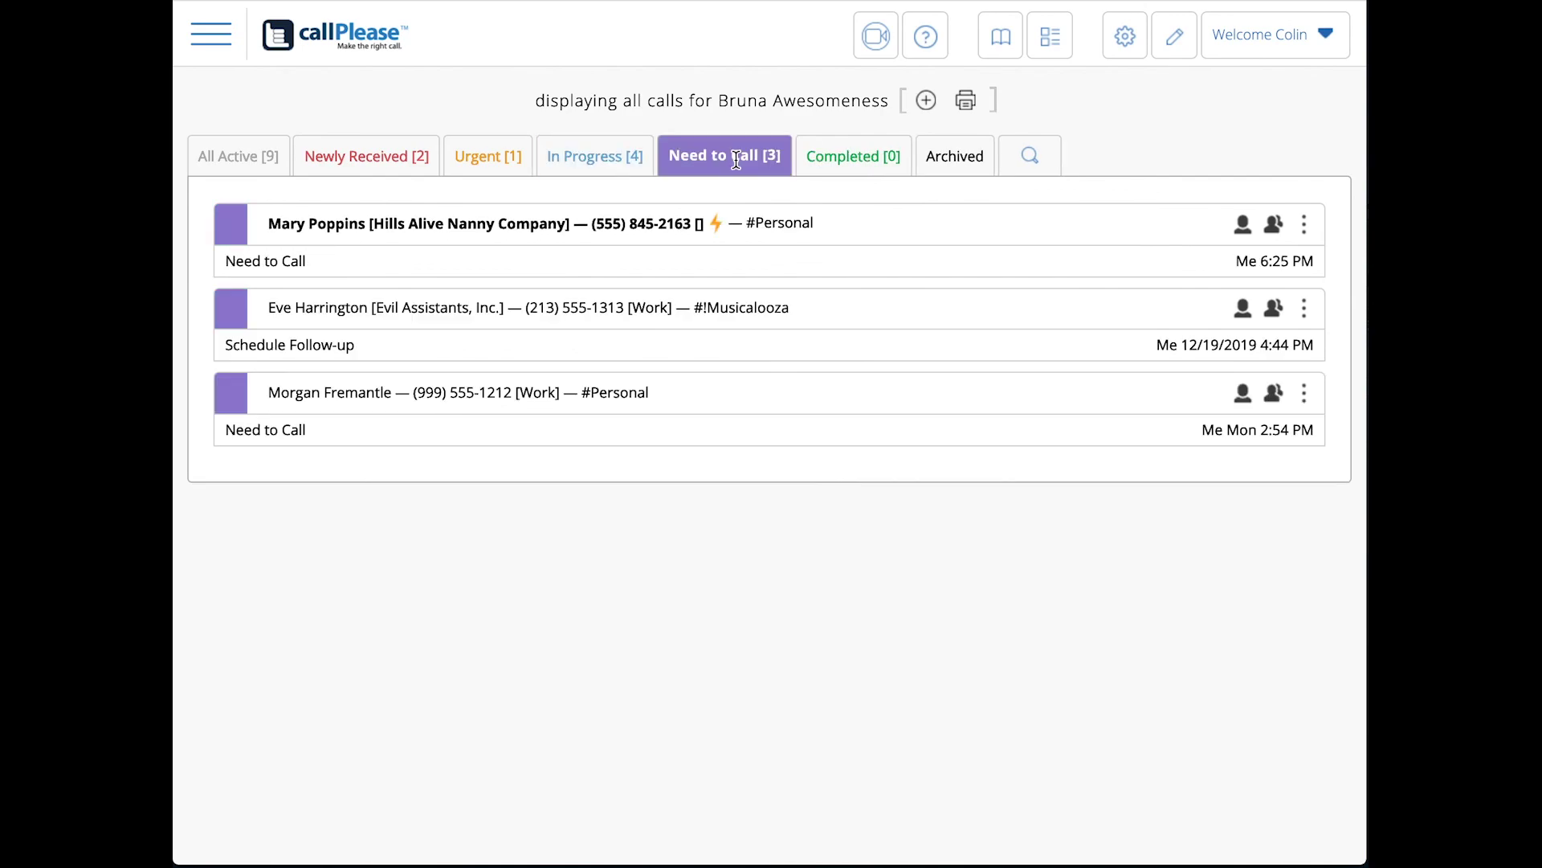
{"action": "left_click", "coordinate": [399, 149]}
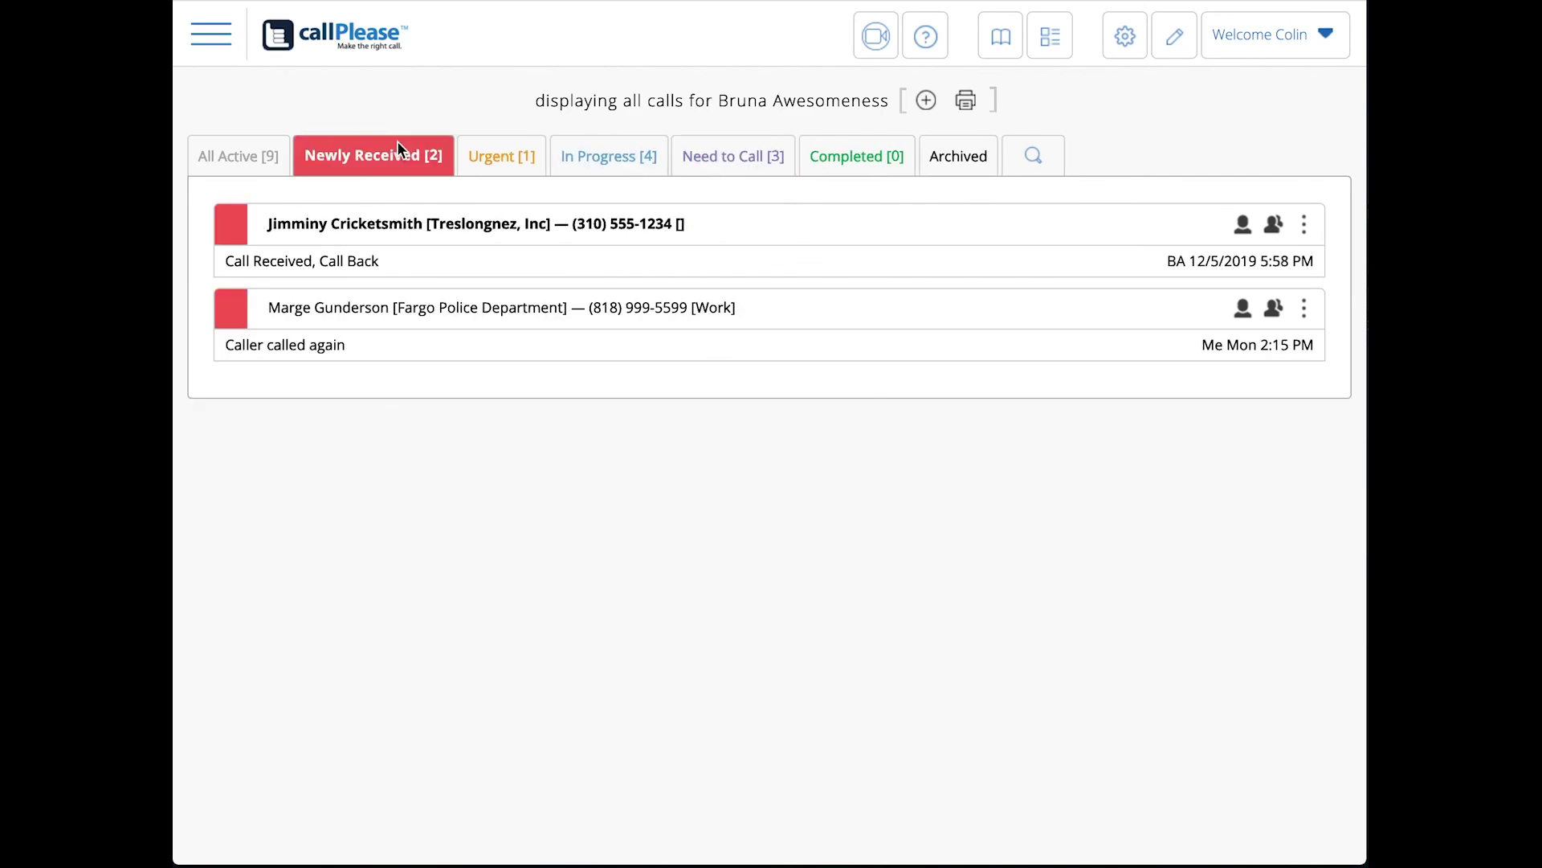
{"action": "left_click", "coordinate": [245, 148]}
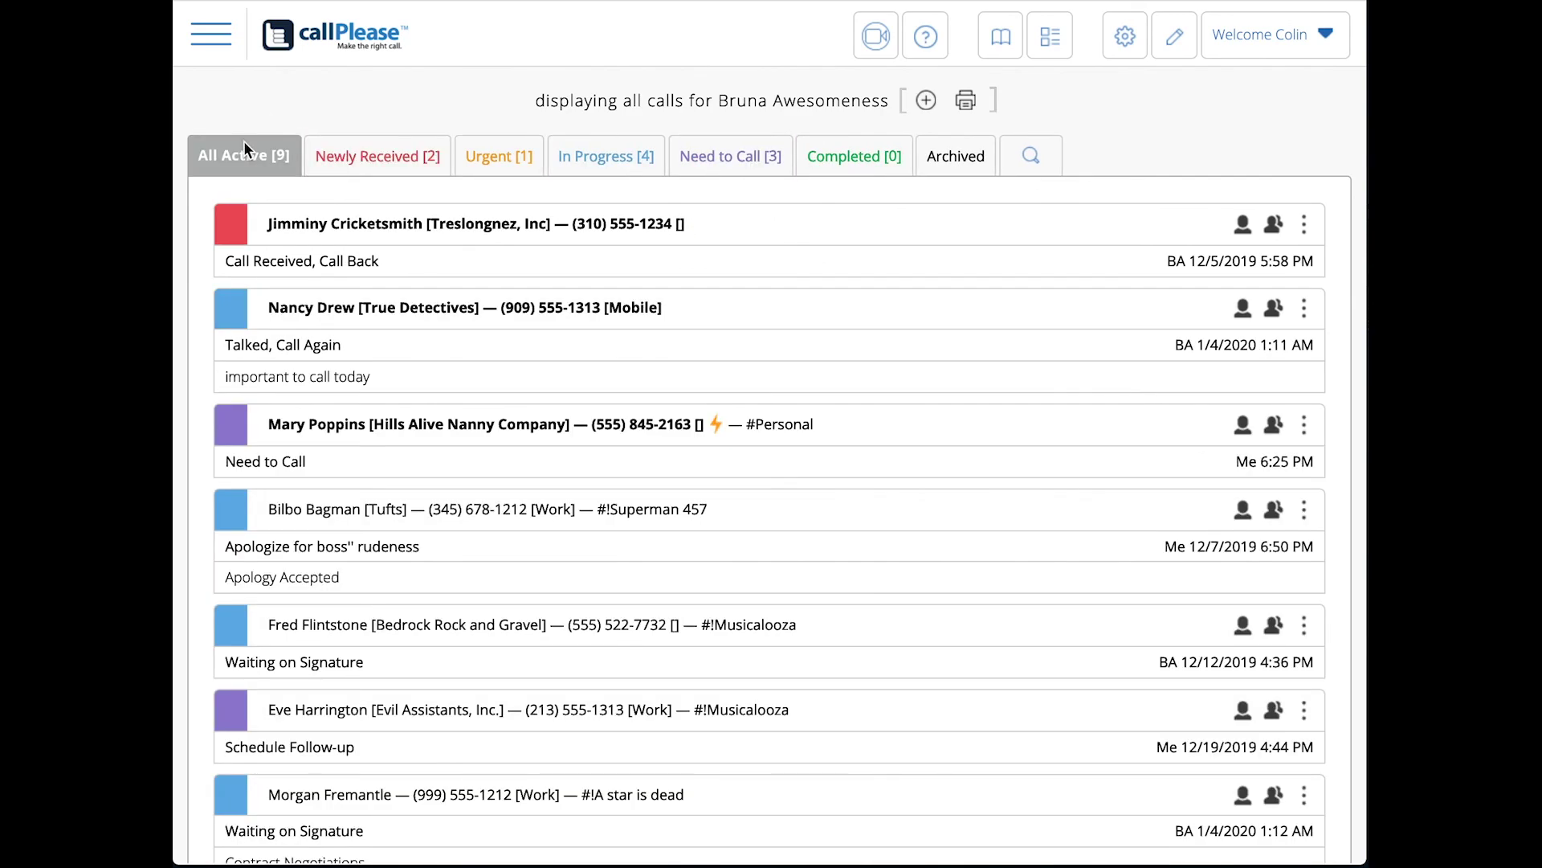